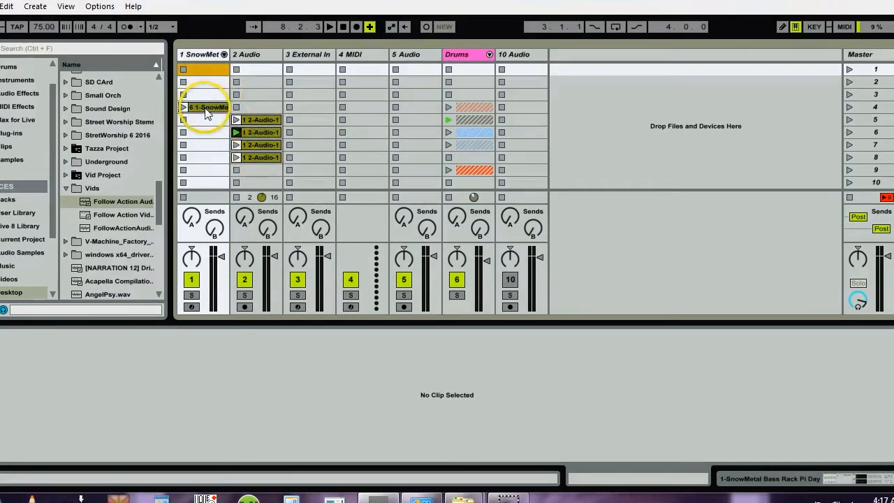
Review the available Follow Action options for the four clips on the 2 Audio track.
{"action": "left_click", "coordinate": [245, 121]}
{"action": "left_click", "coordinate": [250, 157], "text": "shift"}
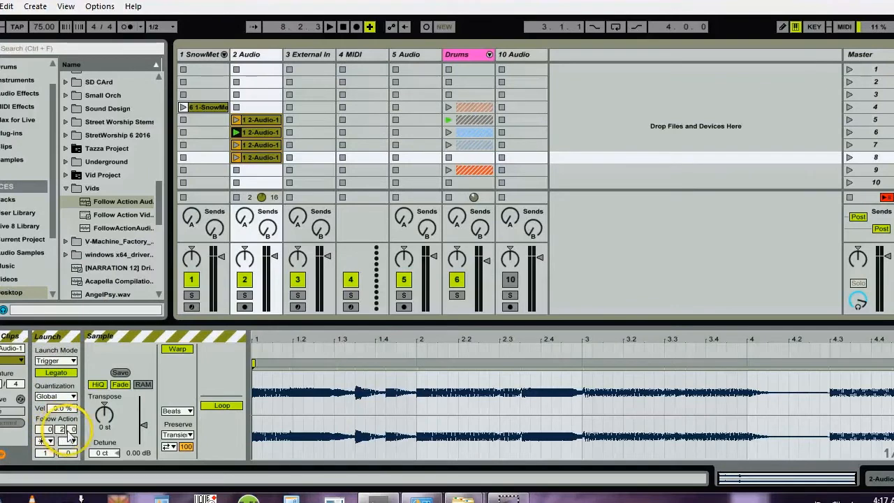
{"action": "left_click", "coordinate": [48, 441]}
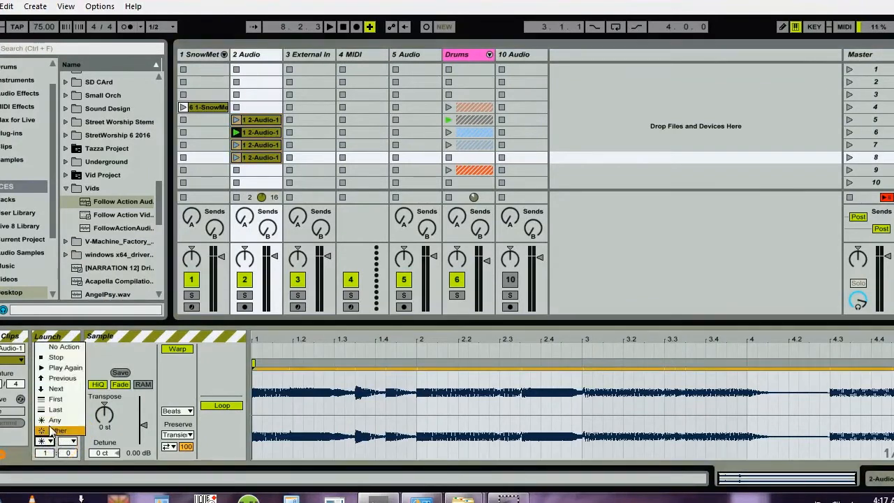
{"action": "left_click", "coordinate": [49, 442]}
{"action": "left_click", "coordinate": [49, 442]}
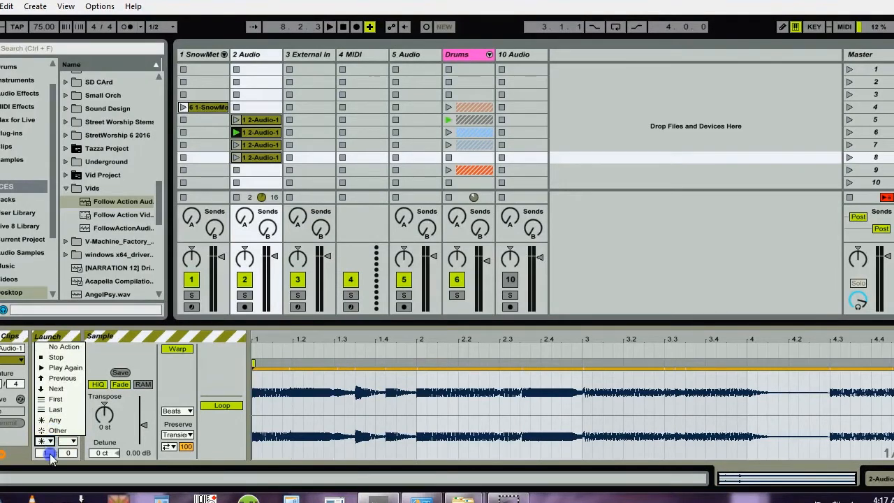
{"action": "left_click", "coordinate": [49, 445]}
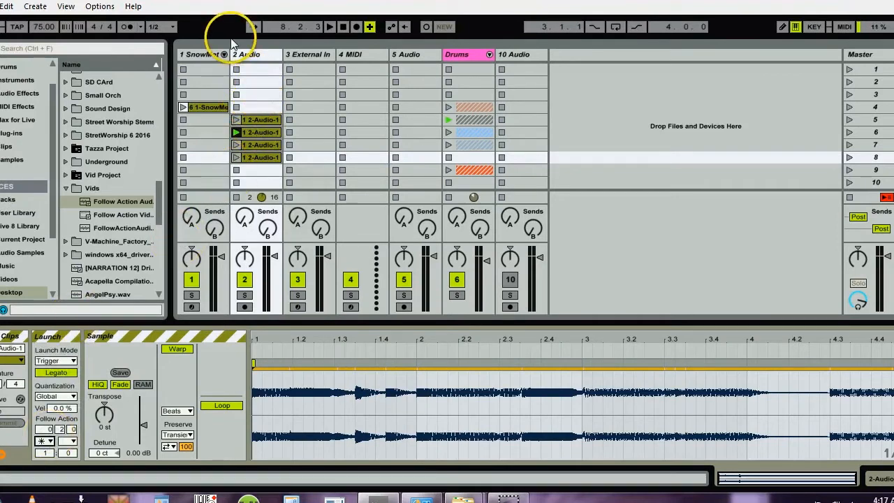
Insert a MIDI track right after the 2 Audio track and delete the External Instrument device from track 4.
{"action": "left_click", "coordinate": [252, 55]}
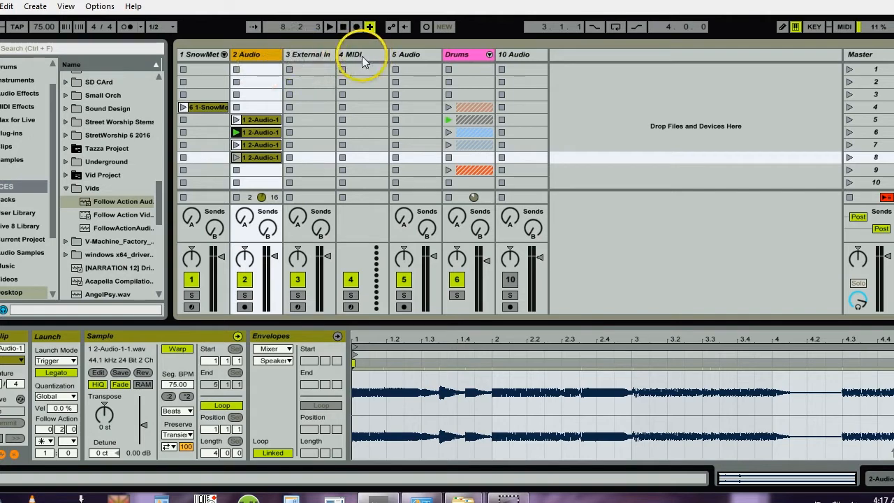
{"action": "key", "text": "ctrl+shift+t"}
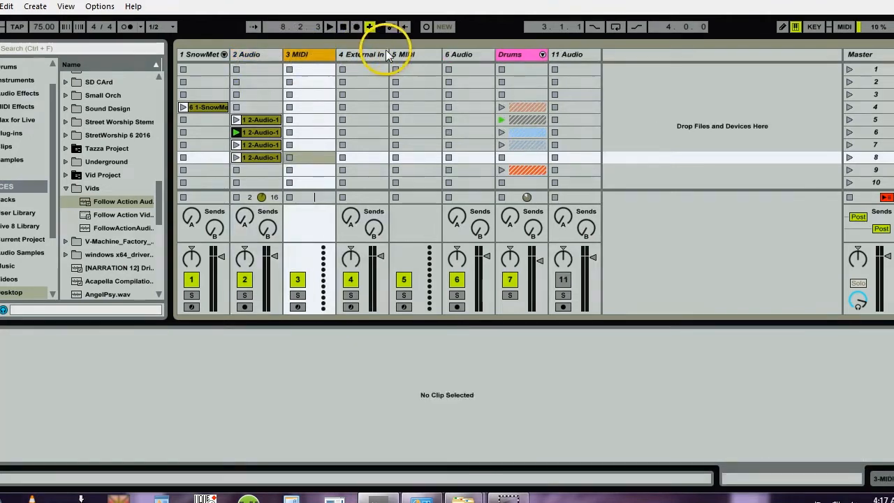
{"action": "left_click", "coordinate": [362, 56]}
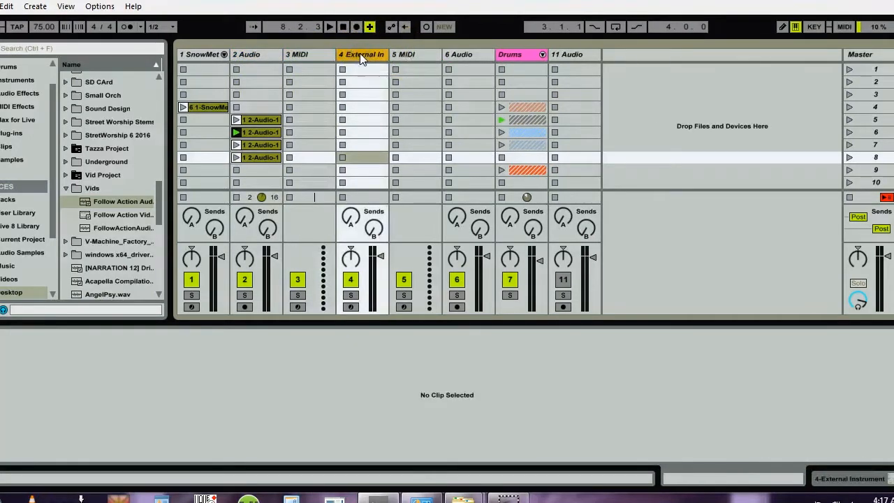
{"action": "double_click", "coordinate": [360, 55]}
{"action": "left_click", "coordinate": [21, 338]}
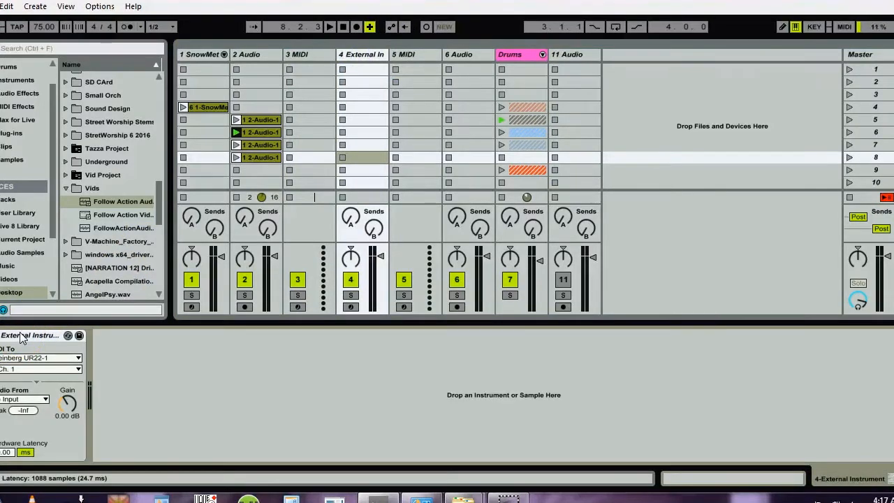
{"action": "left_click", "coordinate": [21, 336]}
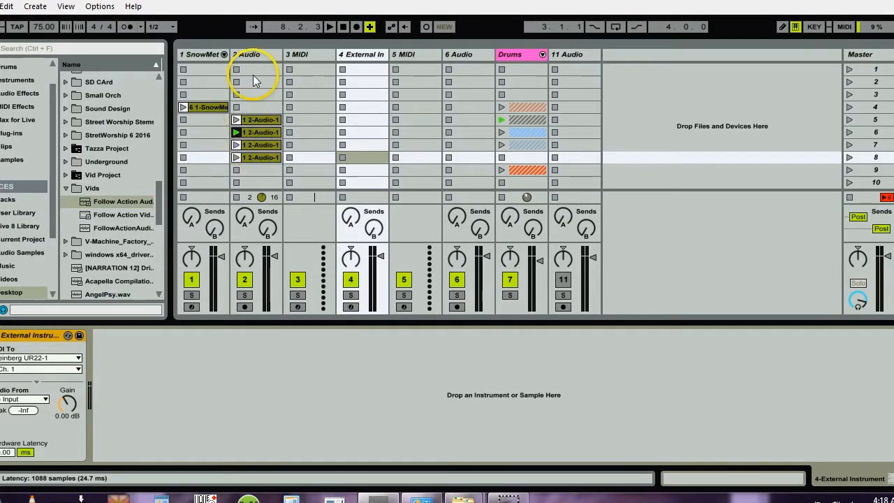
Load an empty Instrument Rack onto the new MIDI track 3.
{"action": "left_click", "coordinate": [306, 54]}
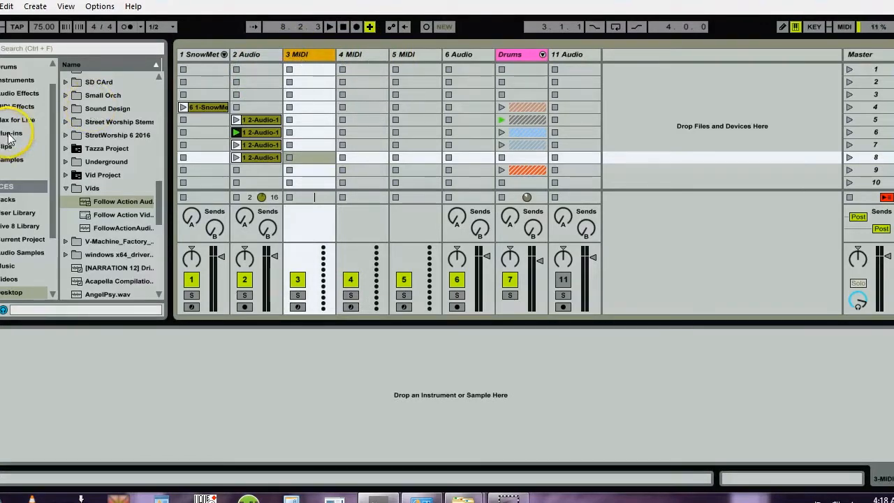
{"action": "left_click", "coordinate": [10, 81]}
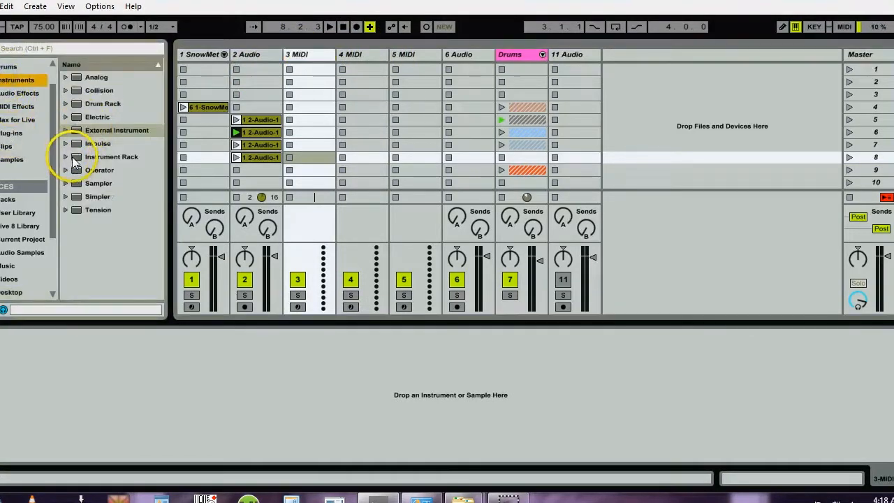
{"action": "left_click_drag", "start_coordinate": [74, 158], "coordinate": [309, 54]}
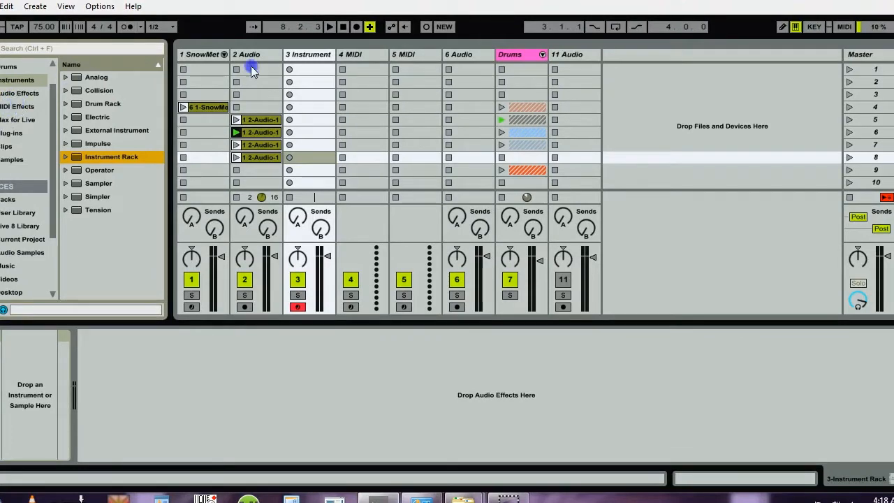
Add an Arpeggiator MIDI effect inside the empty Instrument Rack on track 3.
{"action": "left_click", "coordinate": [15, 107]}
{"action": "left_click_drag", "start_coordinate": [77, 77], "coordinate": [32, 362]}
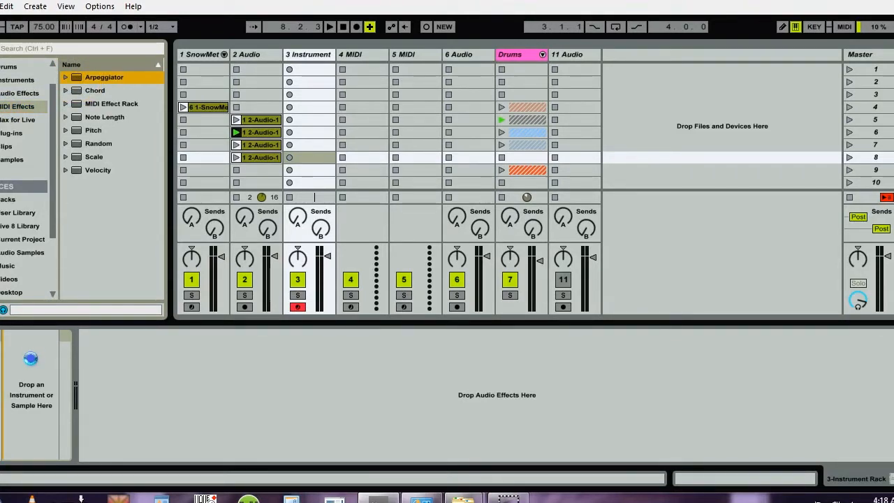
{"action": "left_click_drag", "start_coordinate": [31, 358], "coordinate": [31, 358]}
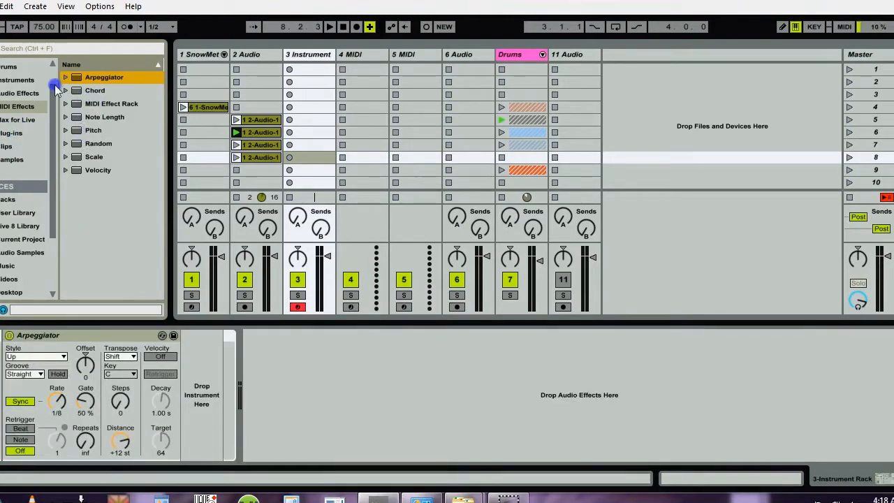
Add the Analog instrument after the Arpeggiator inside the Instrument Rack.
{"action": "left_click", "coordinate": [17, 80]}
{"action": "left_click_drag", "start_coordinate": [84, 94], "coordinate": [195, 356]}
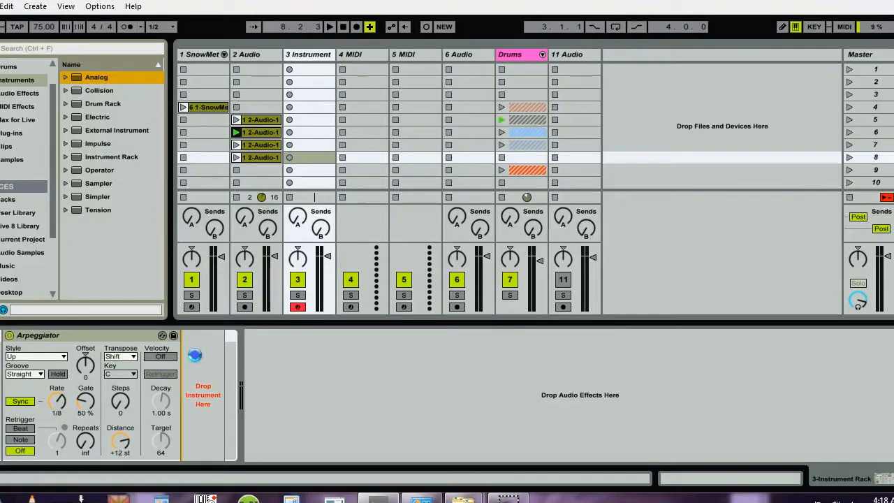
{"action": "left_click_drag", "start_coordinate": [195, 356], "coordinate": [197, 360]}
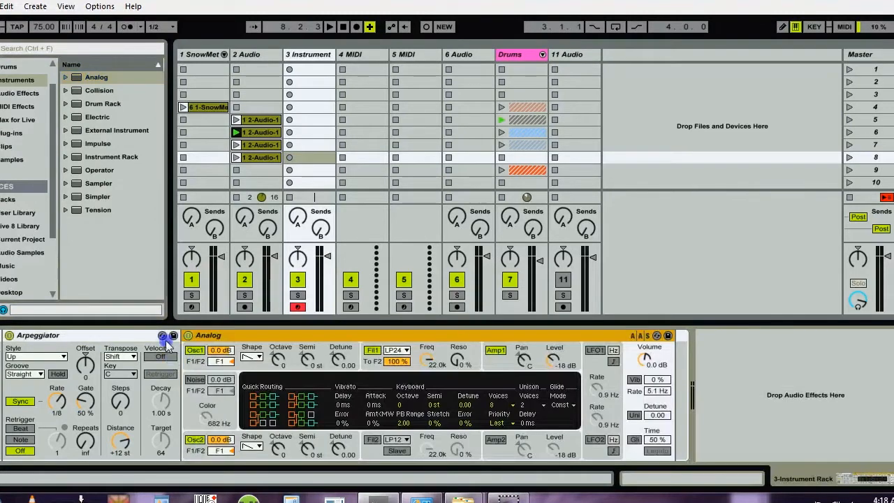
{"action": "left_click", "coordinate": [254, 308]}
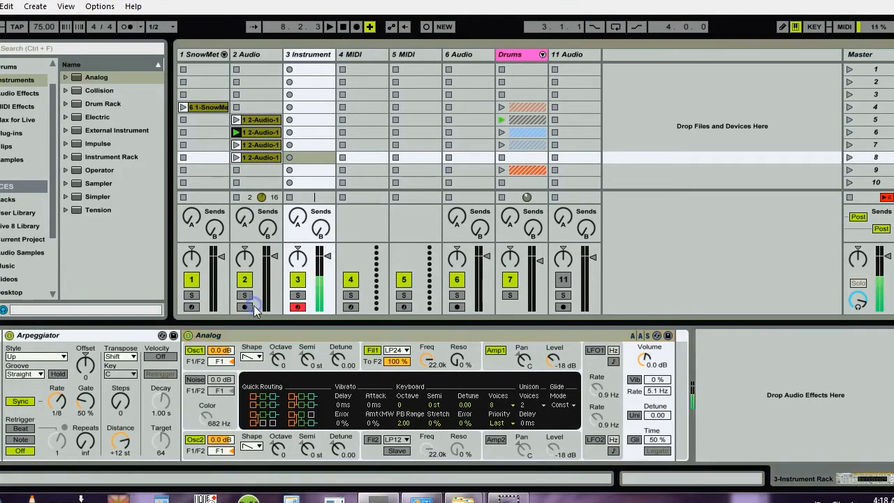
Show the Instrument Rack's chain list and select the Analog chain.
{"action": "left_click", "coordinate": [1, 359]}
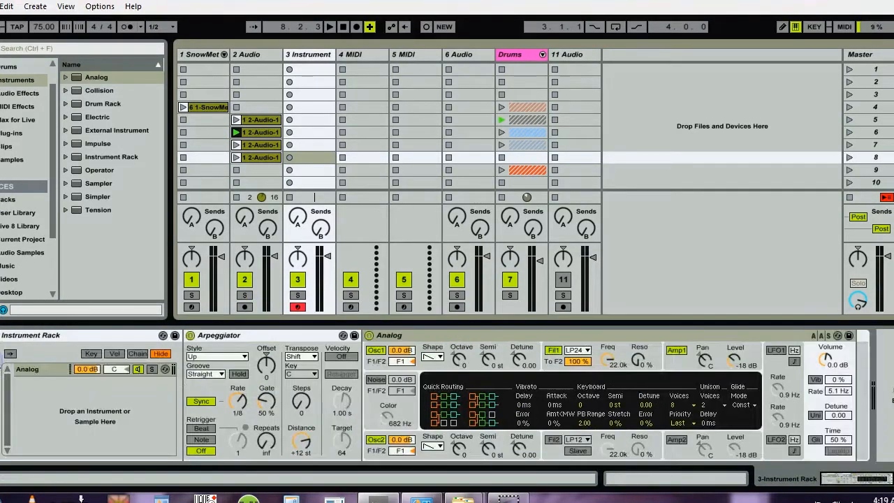
{"action": "left_click", "coordinate": [30, 371]}
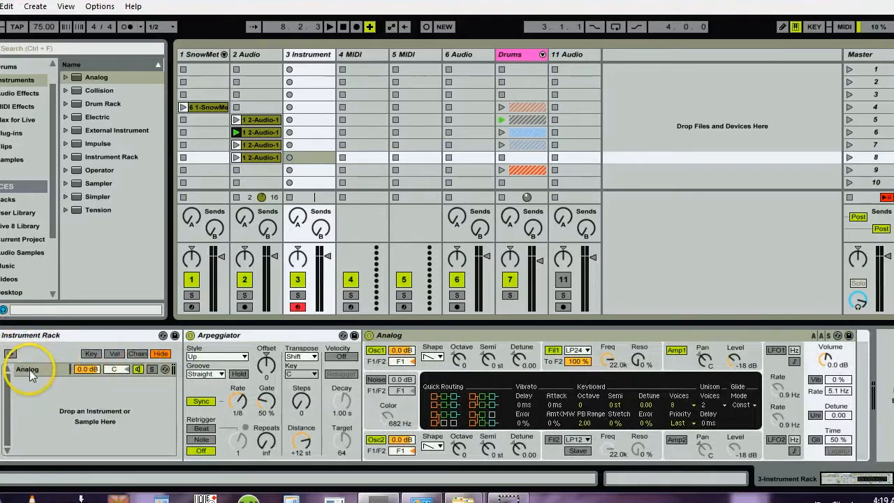
{"action": "left_click", "coordinate": [30, 370]}
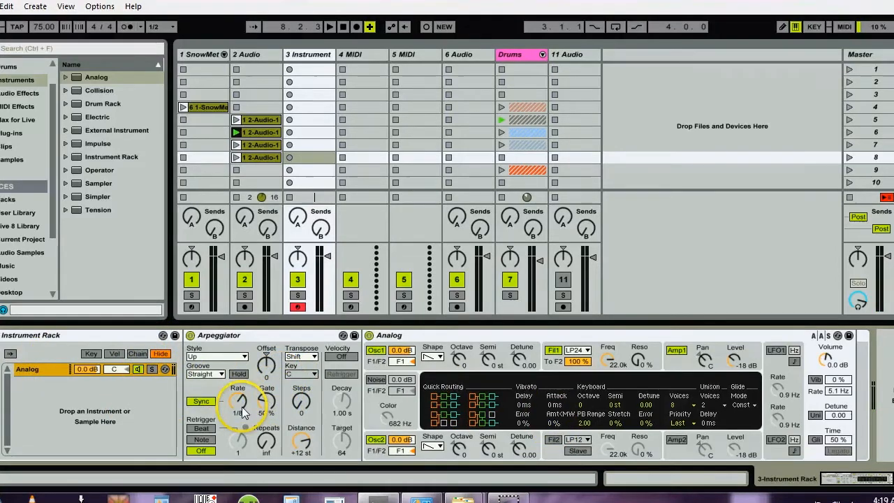
Set the Analog chain's Arpeggiator rate to 1/16 and its steps to 2.
{"action": "left_click_drag", "start_coordinate": [237, 403], "coordinate": [238, 400]}
{"action": "left_click_drag", "start_coordinate": [303, 403], "coordinate": [303, 398]}
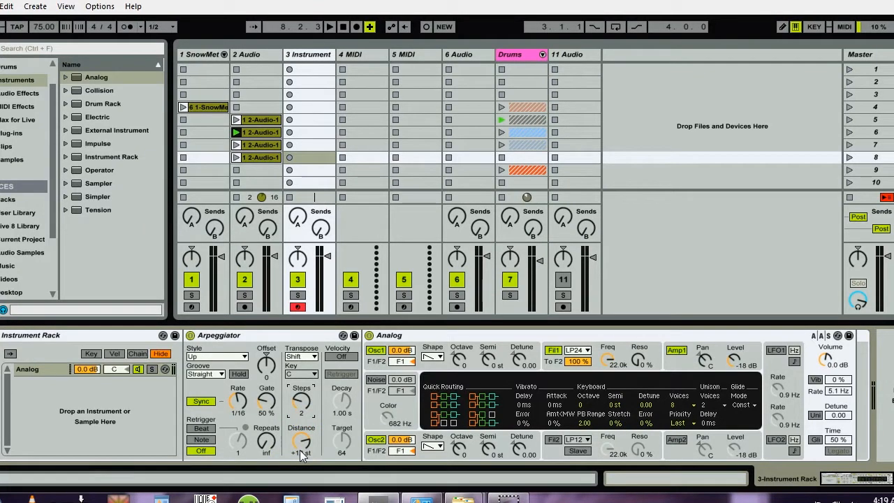
{"action": "left_click", "coordinate": [304, 407]}
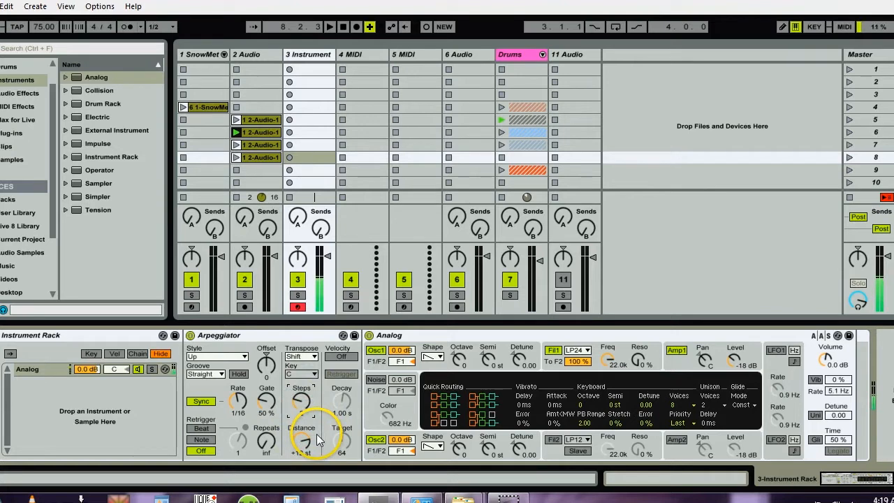
Duplicate the Analog chain in the rack and set the copy's Arpeggiator rate to 1/12.
{"action": "left_click", "coordinate": [65, 368]}
{"action": "left_click", "coordinate": [46, 370]}
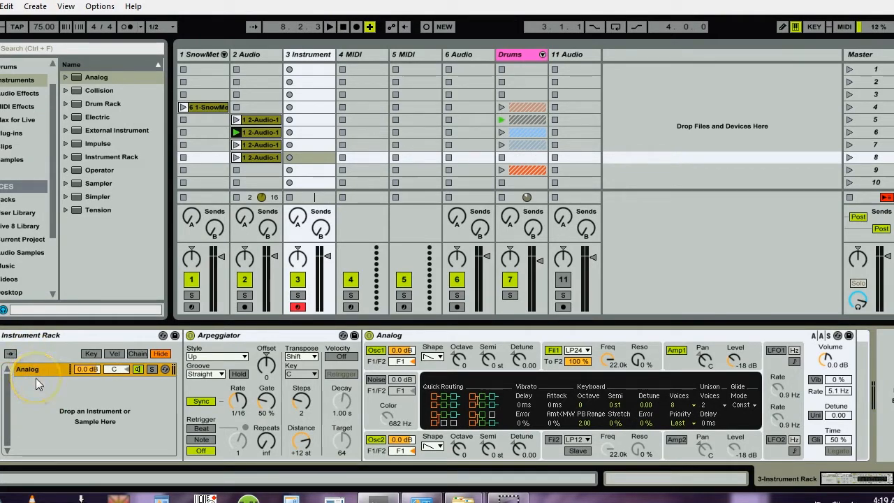
{"action": "key", "text": "ctrl+d"}
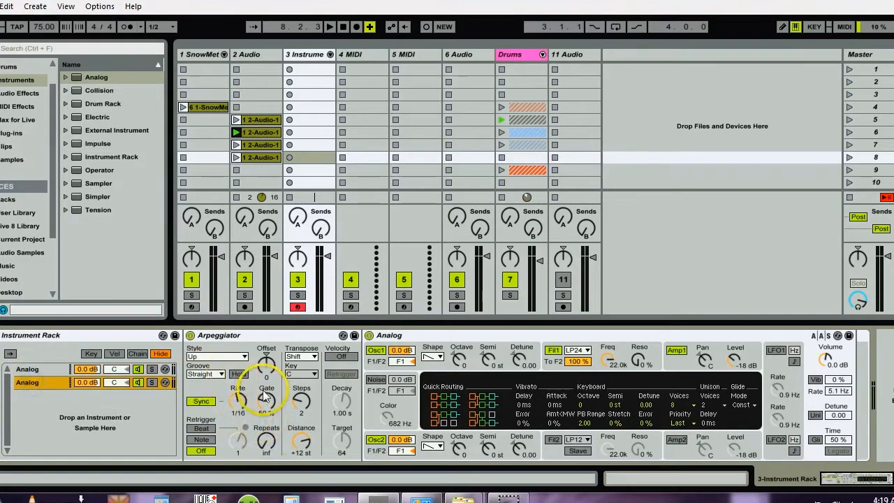
{"action": "left_click", "coordinate": [238, 399]}
{"action": "left_click_drag", "start_coordinate": [238, 400], "coordinate": [239, 402]}
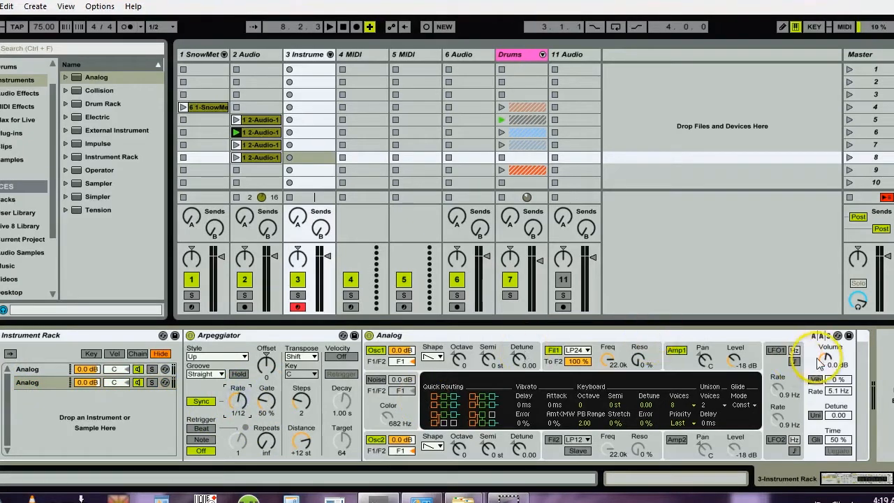
Swap the second chain's Analog instrument for the Dual Osc preset from Analog's Piano & Keys presets.
{"action": "left_click", "coordinate": [839, 336]}
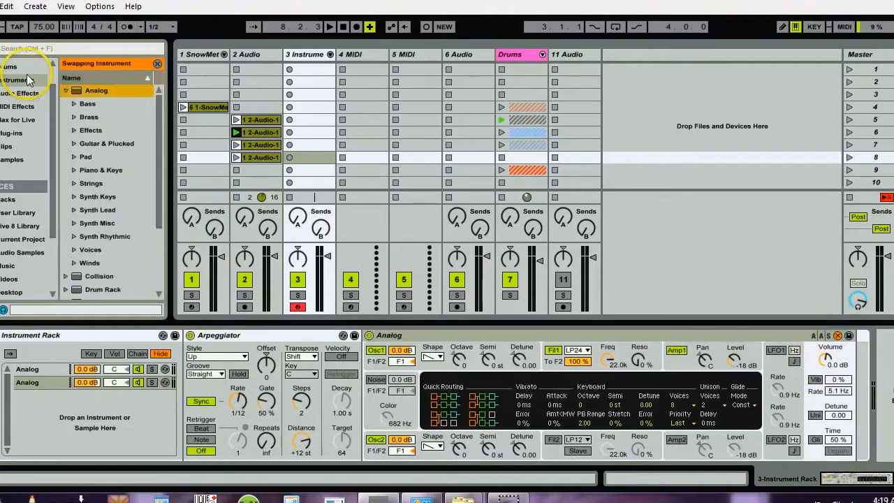
{"action": "left_click", "coordinate": [72, 170]}
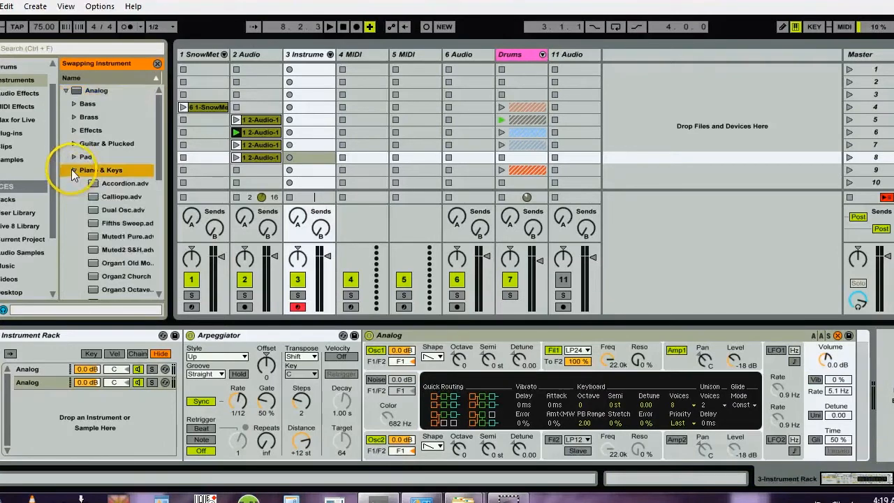
{"action": "left_click_drag", "start_coordinate": [154, 144], "coordinate": [157, 176]}
{"action": "double_click", "coordinate": [97, 120]}
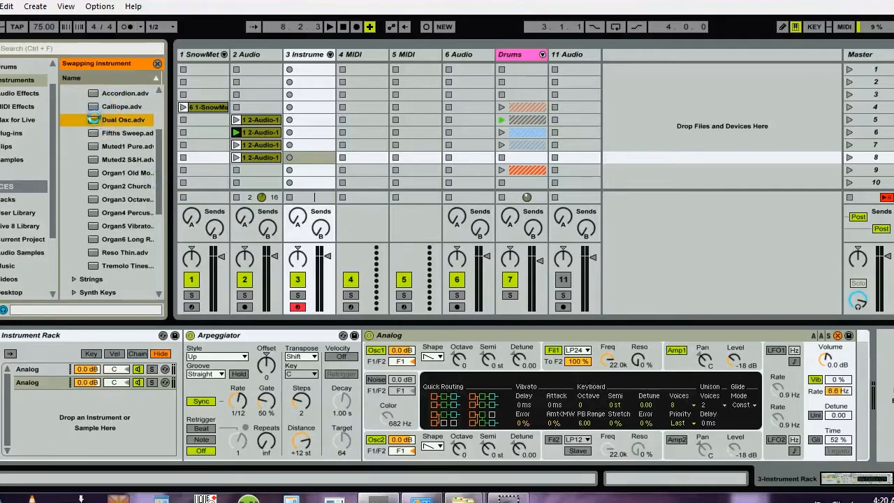
Duplicate the Dual Osc chain in the Instrument Rack.
{"action": "left_click", "coordinate": [34, 385]}
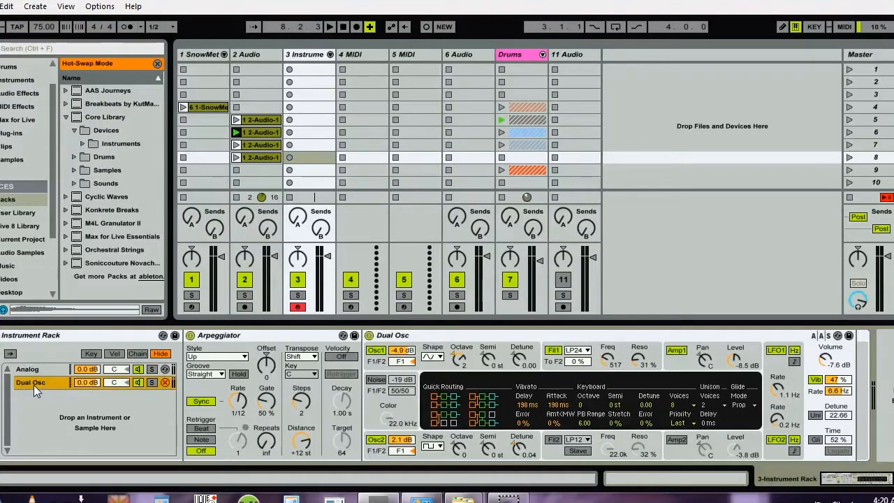
{"action": "left_click", "coordinate": [33, 385]}
{"action": "key", "text": "ctrl+d"}
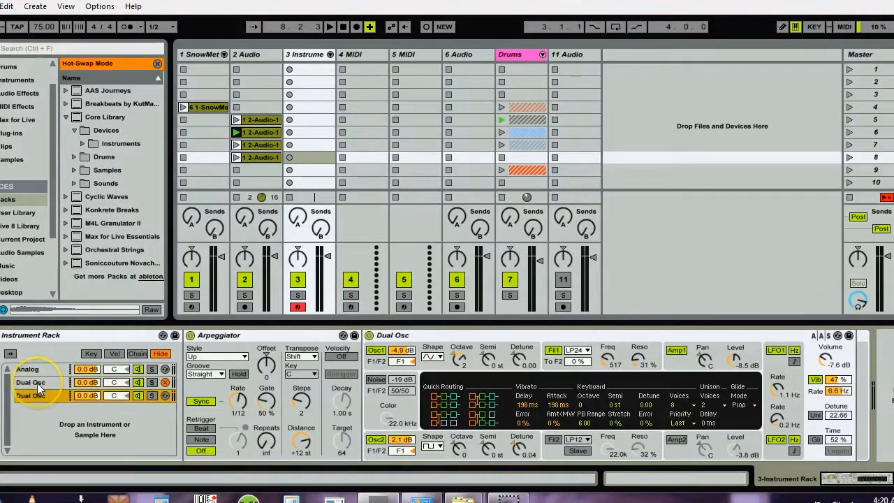
Set the third chain's Arpeggiator rate to 1/8 and its steps to 5.
{"action": "left_click", "coordinate": [238, 401]}
{"action": "left_click_drag", "start_coordinate": [239, 402], "coordinate": [240, 429]}
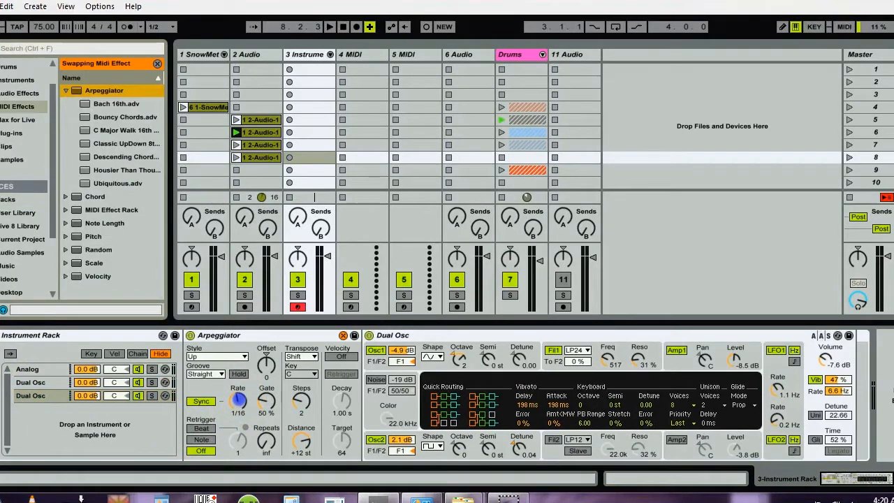
{"action": "left_click_drag", "start_coordinate": [239, 400], "coordinate": [238, 391]}
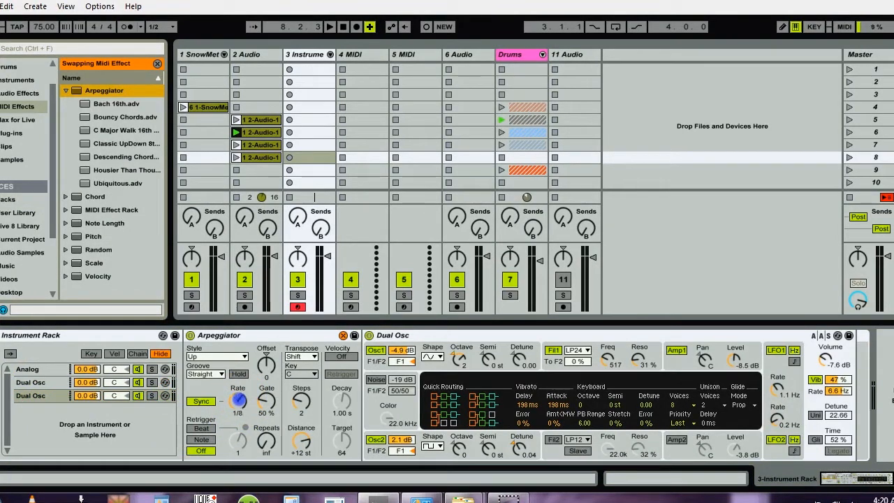
{"action": "left_click", "coordinate": [301, 400]}
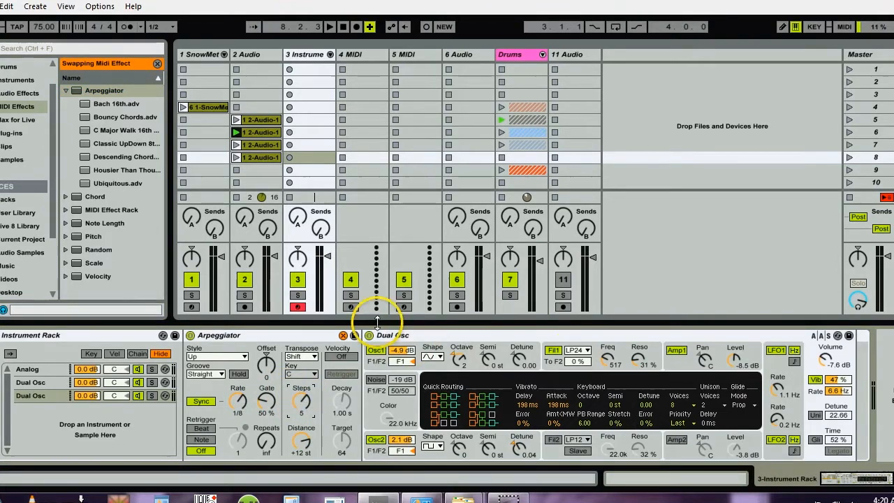
Swap the third chain's Dual Osc instrument for the Alchemy AE plug-in.
{"action": "left_click", "coordinate": [839, 337]}
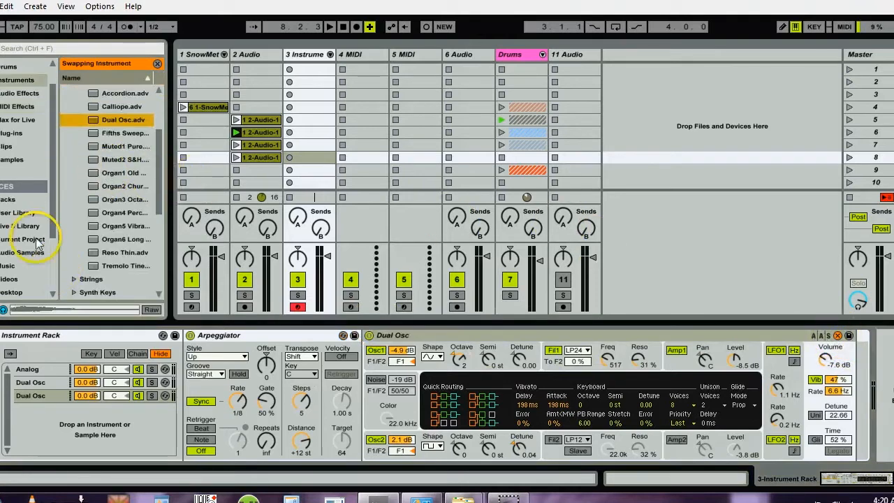
{"action": "left_click", "coordinate": [10, 133]}
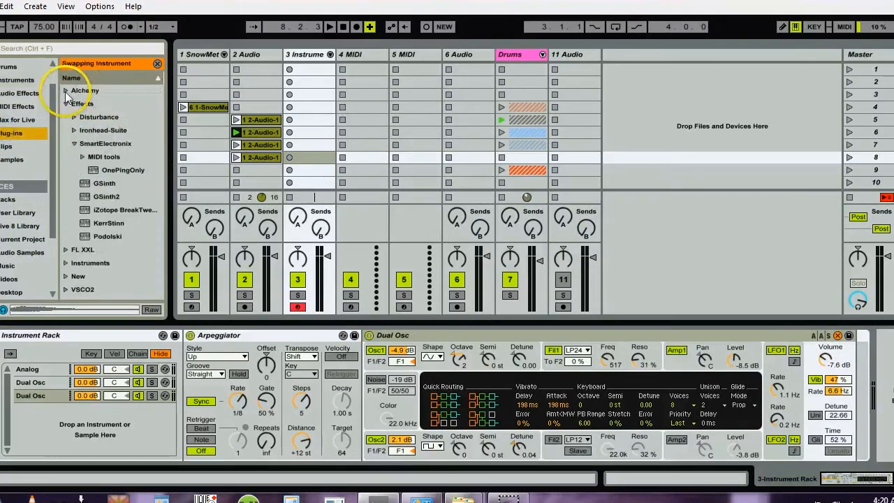
{"action": "left_click", "coordinate": [68, 92]}
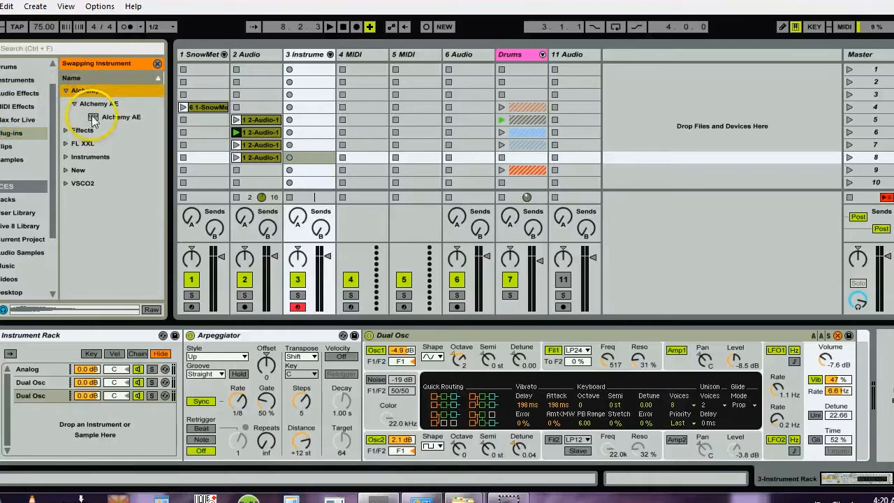
{"action": "double_click", "coordinate": [91, 117]}
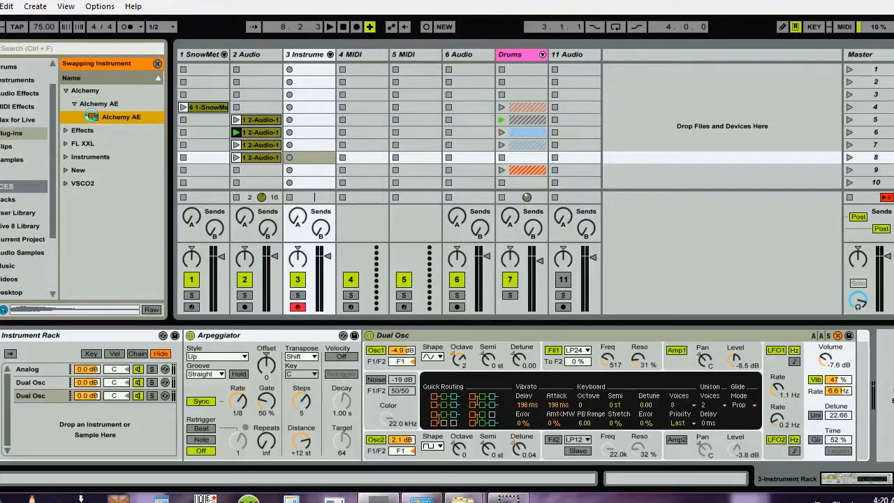
{"action": "left_click_drag", "start_coordinate": [91, 116], "coordinate": [118, 117]}
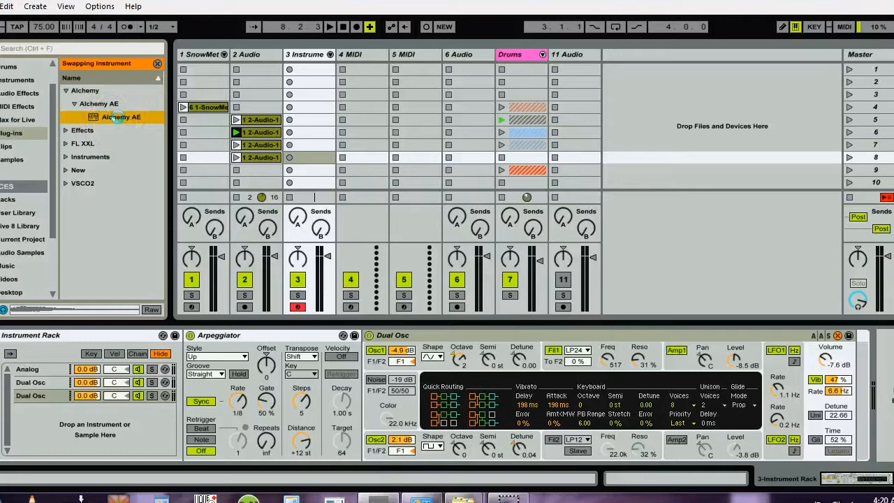
{"action": "left_click_drag", "start_coordinate": [117, 117], "coordinate": [117, 117]}
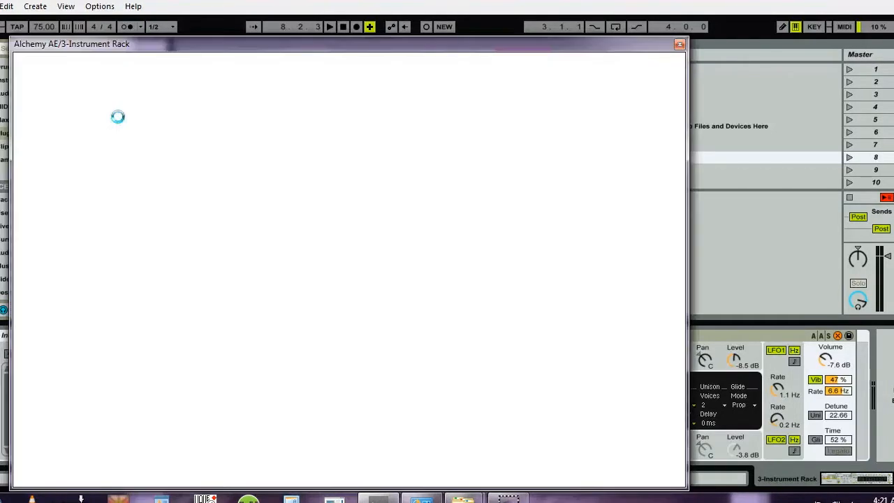
{"action": "left_click", "coordinate": [338, 26]}
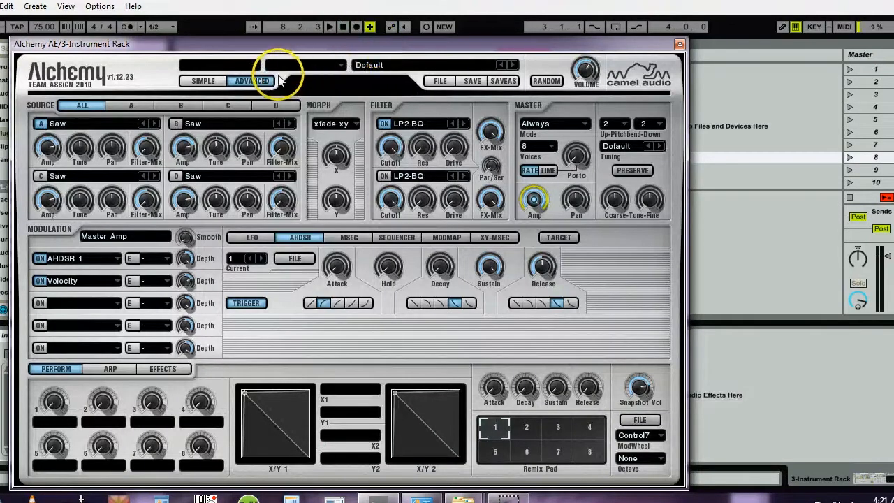
Load the Pop Star preset from the Synth category in Alchemy AE.
{"action": "left_click", "coordinate": [313, 65]}
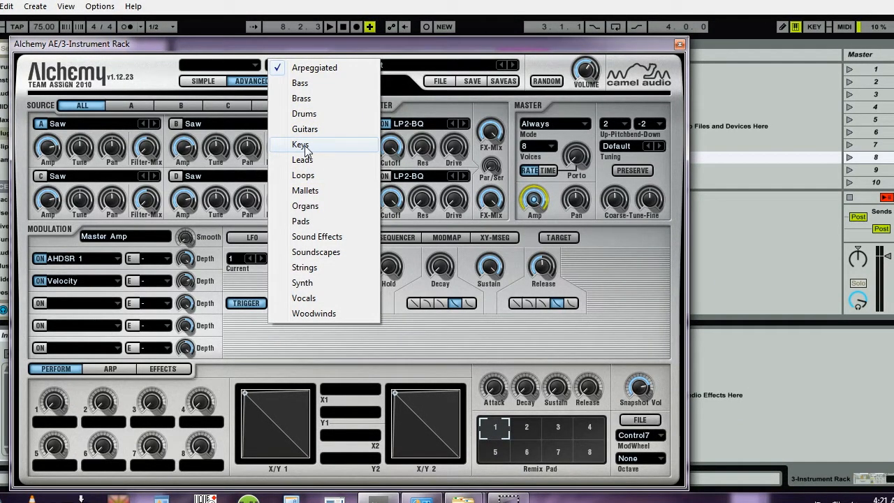
{"action": "left_click", "coordinate": [304, 283]}
{"action": "left_click", "coordinate": [425, 56]}
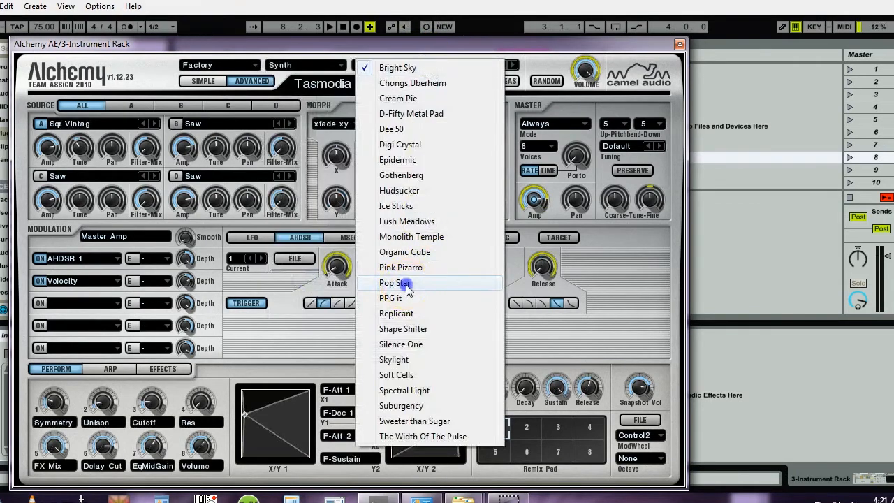
{"action": "left_click", "coordinate": [407, 286]}
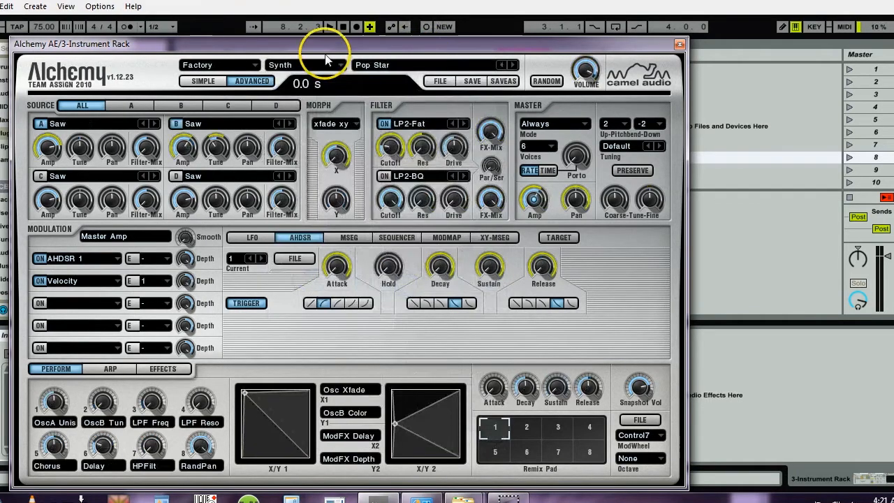
Turn off Trigger in Alchemy's built-in arpeggiator, select its Mode control, and close the plug-in window.
{"action": "left_click", "coordinate": [105, 369]}
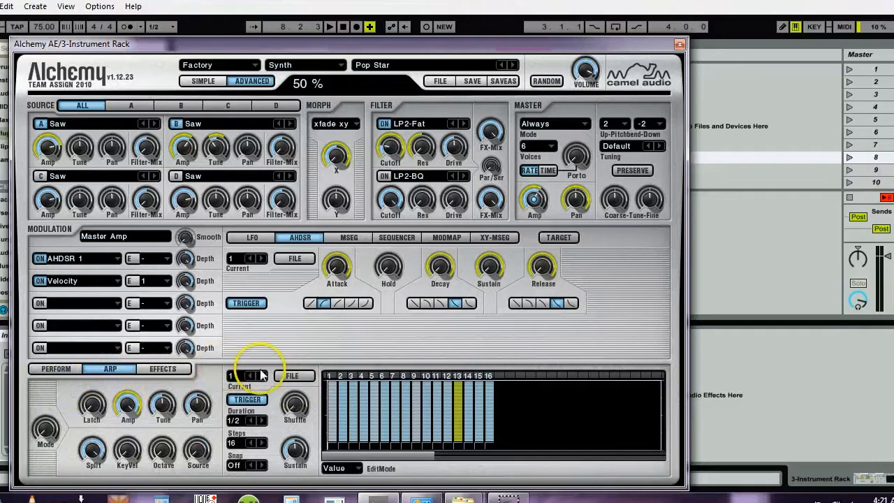
{"action": "left_click", "coordinate": [245, 397]}
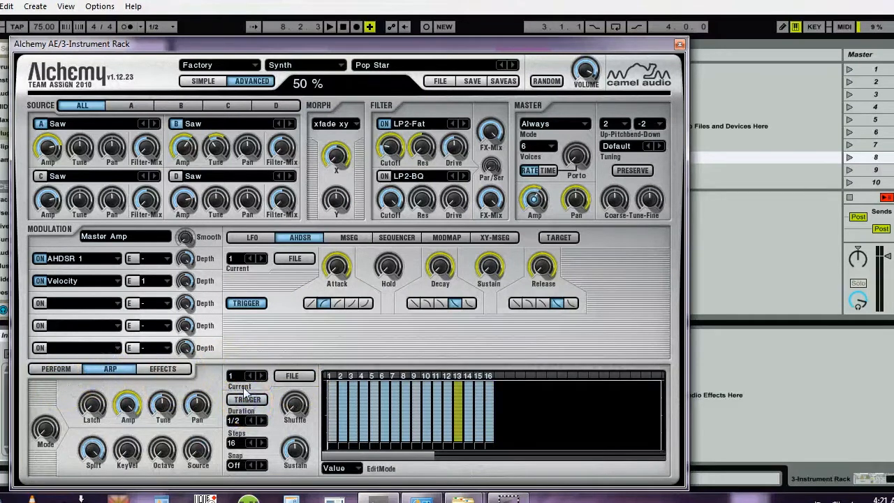
{"action": "left_click", "coordinate": [41, 429]}
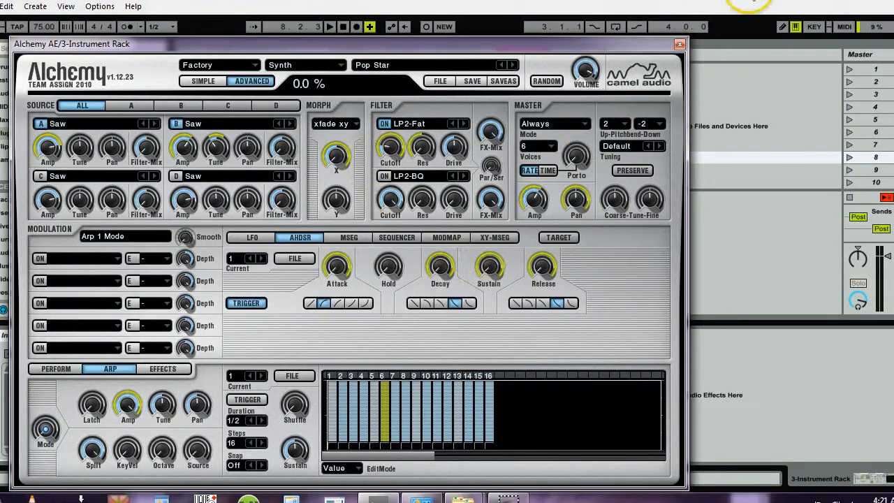
{"action": "left_click", "coordinate": [679, 44]}
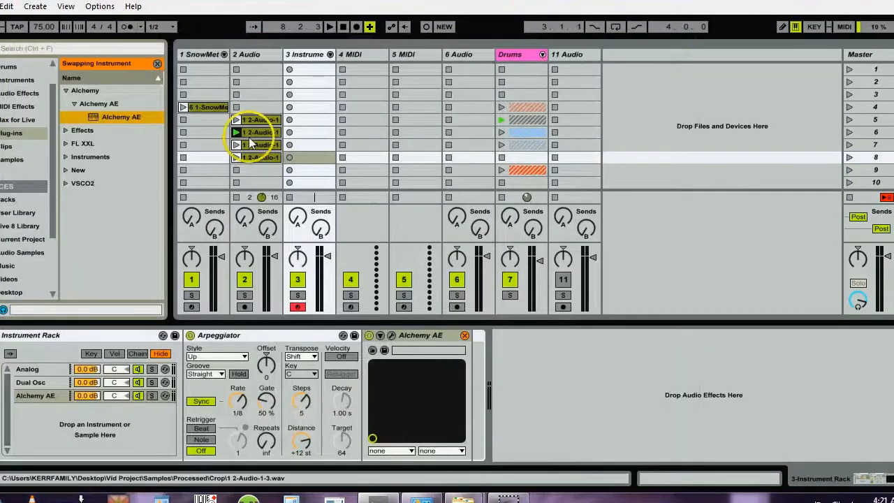
Duplicate the Dual Osc chain and move the copy below the Alchemy AE chain as the fourth chain.
{"action": "left_click", "coordinate": [28, 384]}
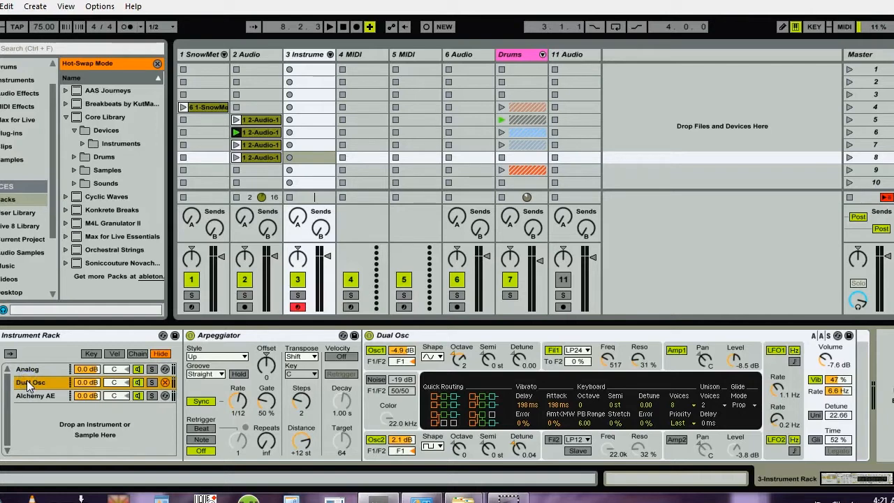
{"action": "left_click", "coordinate": [31, 384]}
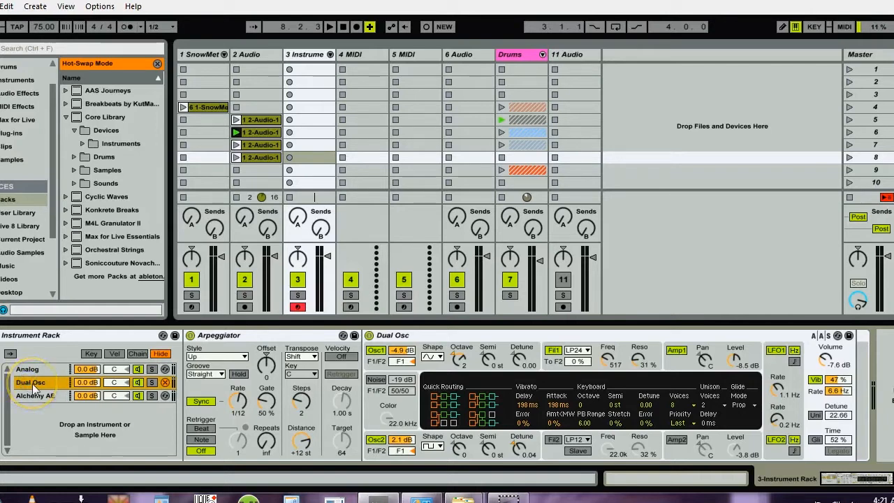
{"action": "left_click", "coordinate": [32, 386]}
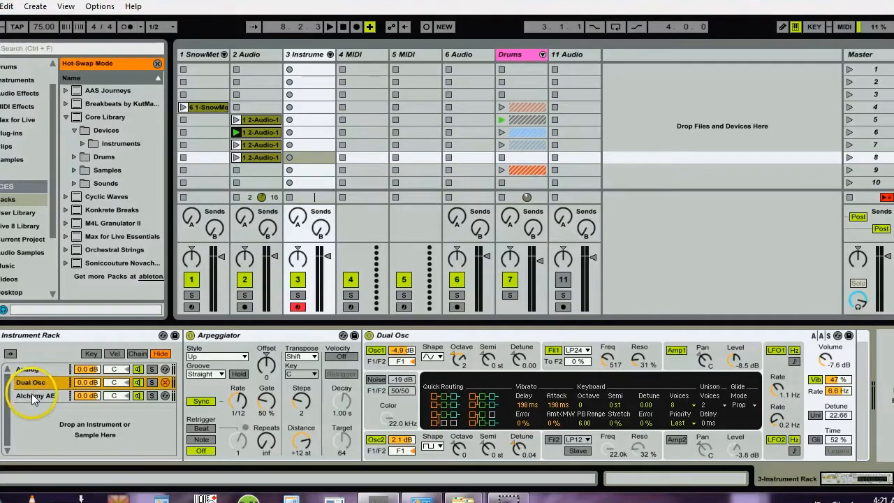
{"action": "key", "text": "ctrl+d"}
{"action": "left_click_drag", "start_coordinate": [29, 393], "coordinate": [30, 421]}
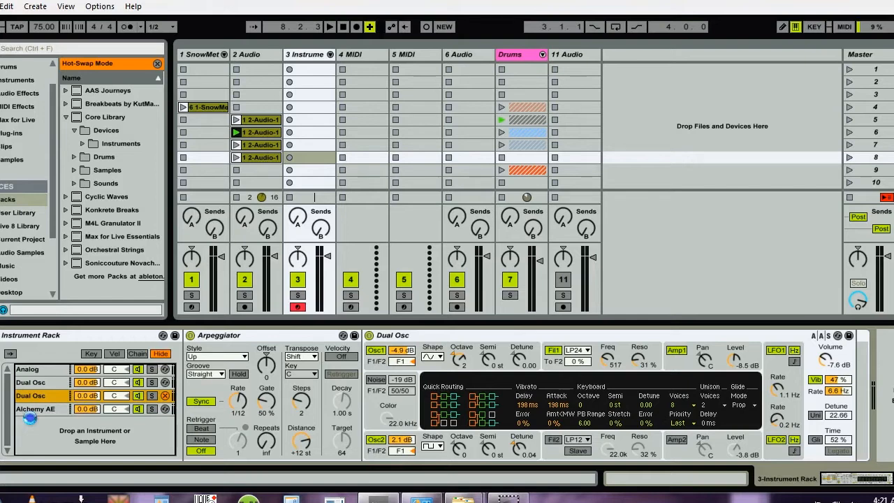
{"action": "left_click_drag", "start_coordinate": [30, 417], "coordinate": [30, 419]}
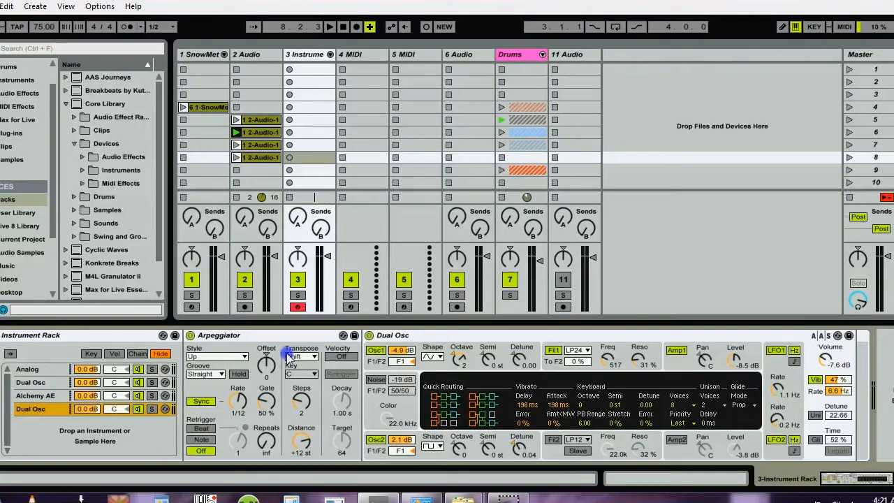
Set the fourth chain's Arpeggiator style to Con & Diverge, its rate to 1/16 and its steps to 3.
{"action": "left_click", "coordinate": [222, 357]}
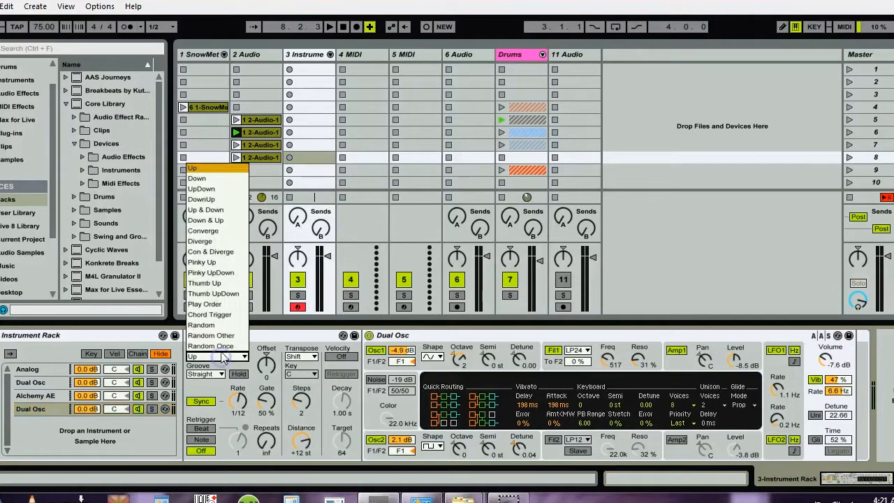
{"action": "left_click", "coordinate": [215, 251]}
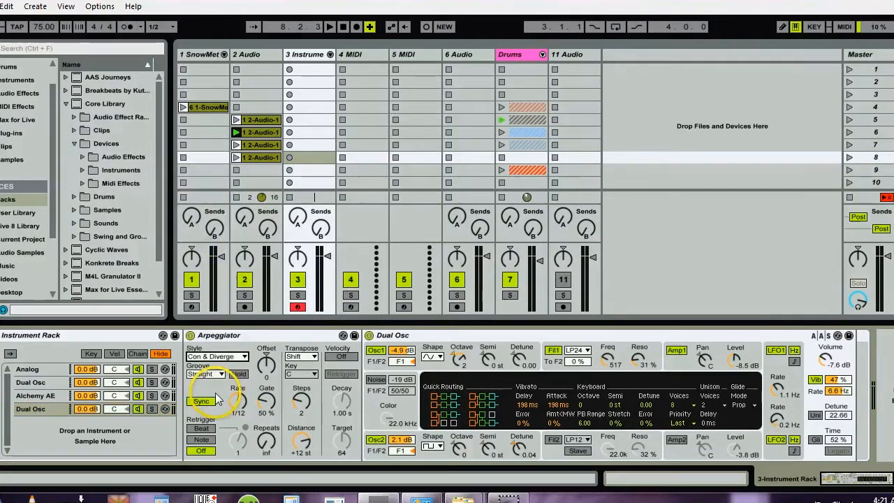
{"action": "left_click", "coordinate": [238, 404]}
{"action": "left_click_drag", "start_coordinate": [239, 404], "coordinate": [239, 409]}
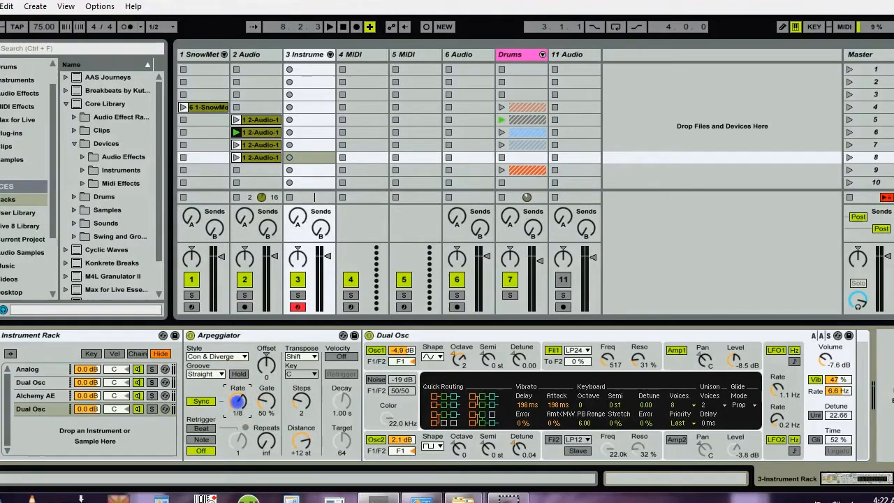
{"action": "left_click", "coordinate": [238, 402]}
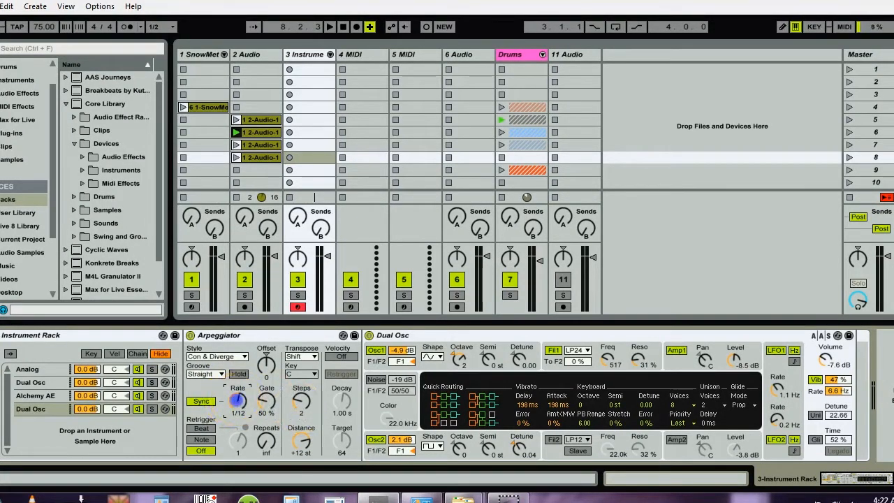
{"action": "left_click", "coordinate": [301, 400]}
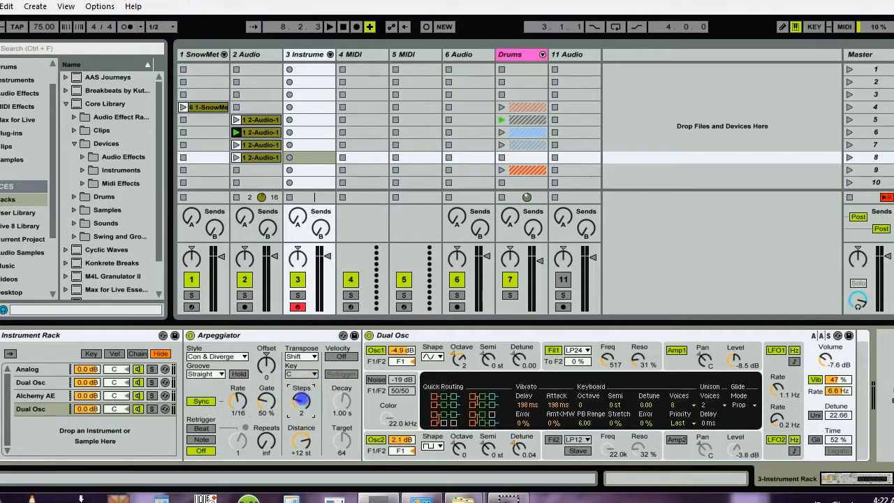
{"action": "left_click_drag", "start_coordinate": [301, 400], "coordinate": [302, 405]}
Try Arpeggiator distances of +3 st and +8 st on the fourth chain, ending back at +12 st.
{"action": "left_click", "coordinate": [305, 441]}
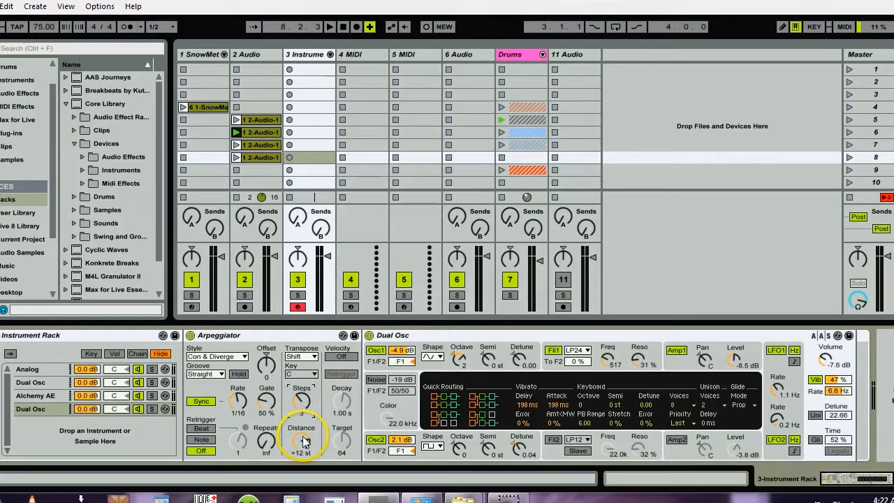
{"action": "left_click_drag", "start_coordinate": [303, 440], "coordinate": [303, 453]}
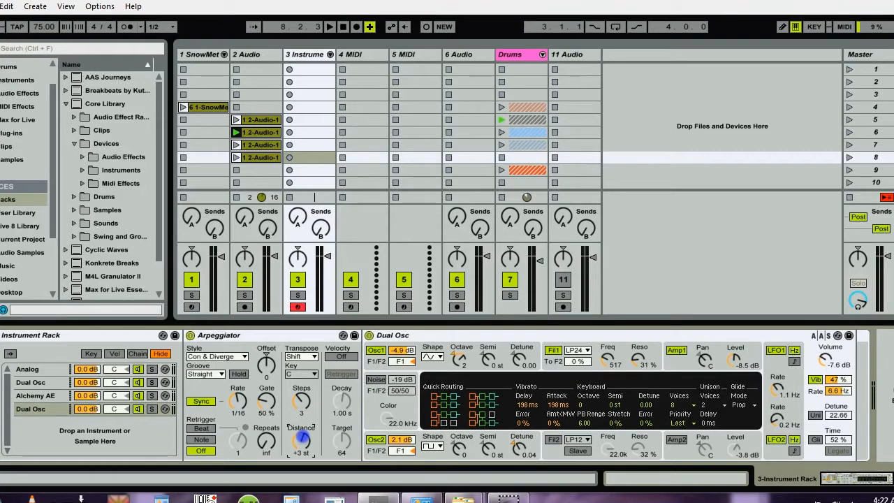
{"action": "left_click_drag", "start_coordinate": [303, 437], "coordinate": [303, 434]}
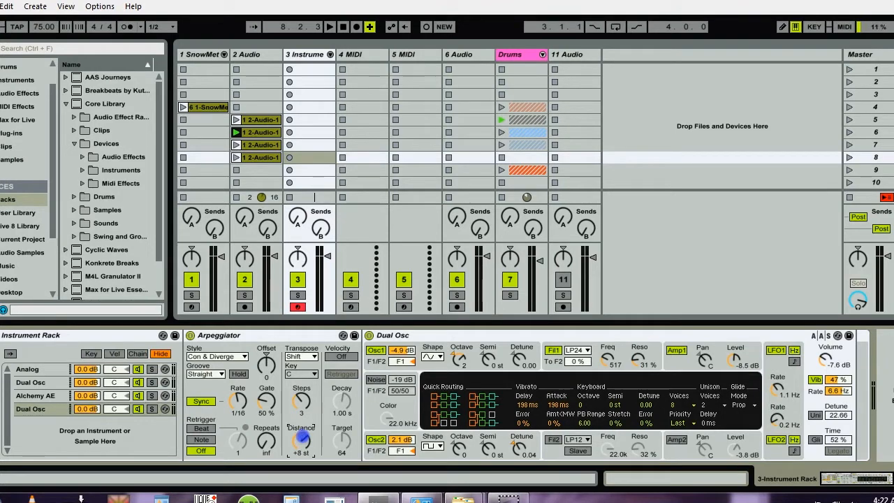
{"action": "left_click_drag", "start_coordinate": [302, 437], "coordinate": [303, 439]}
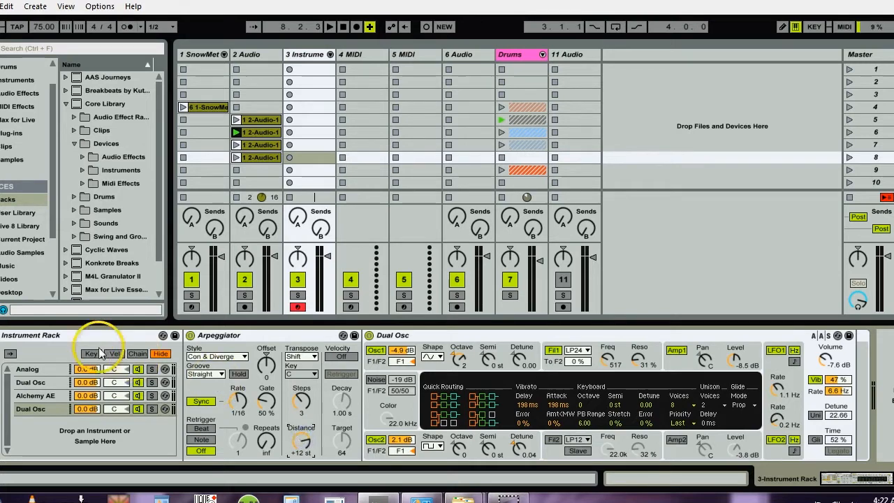
Swap the fourth chain's Dual Osc instrument for the Z3TA+ 2 plug-in and open its editor window.
{"action": "left_click", "coordinate": [838, 336]}
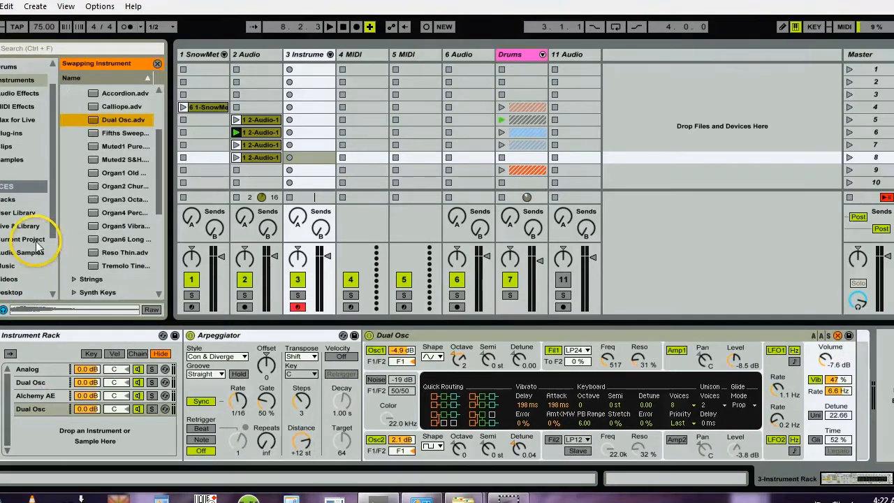
{"action": "left_click", "coordinate": [10, 133]}
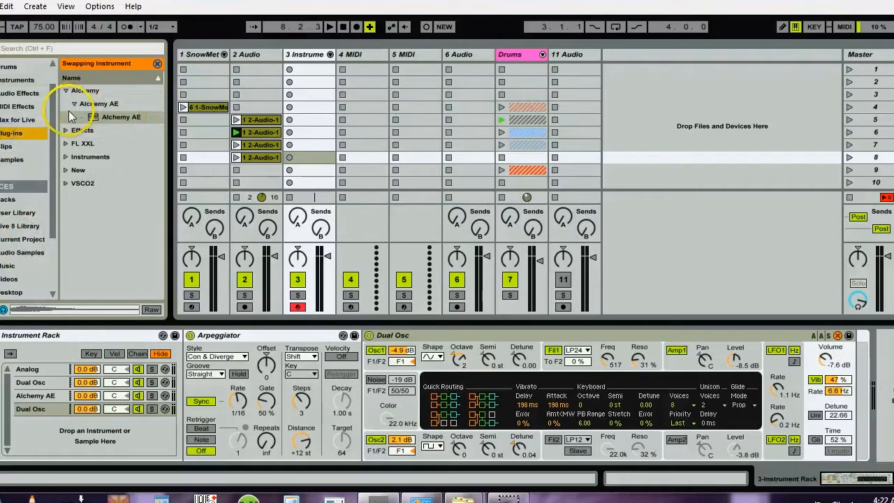
{"action": "left_click", "coordinate": [67, 156]}
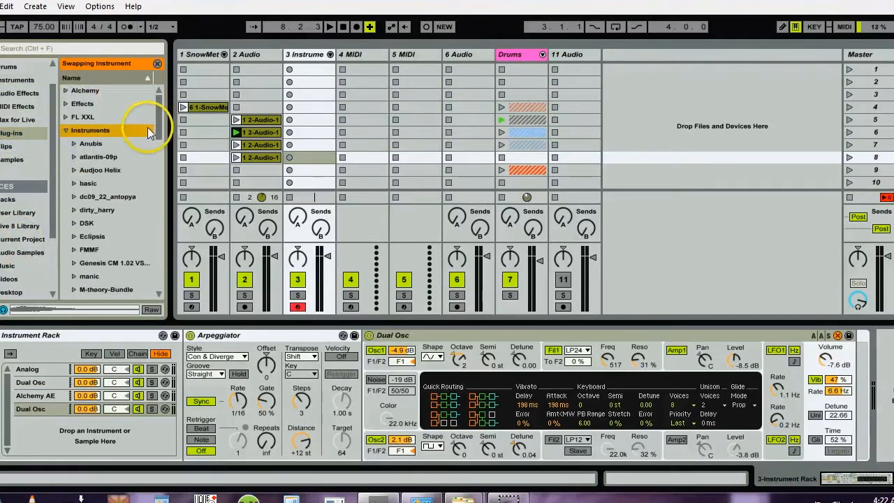
{"action": "scroll", "coordinate": [112, 175], "scroll_direction": "down", "scroll_amount": 5}
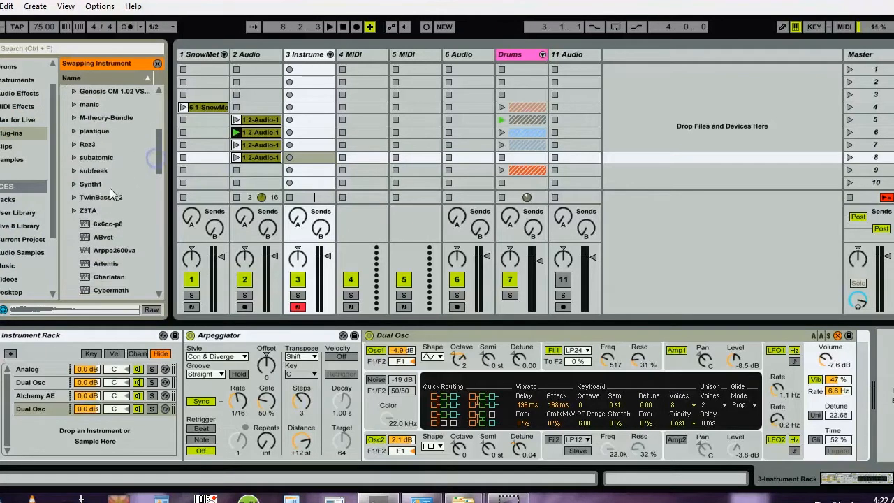
{"action": "left_click", "coordinate": [75, 210]}
{"action": "mouse_move", "coordinate": [94, 222]}
{"action": "left_mouse_down"}
{"action": "mouse_move", "coordinate": [81, 429]}
{"action": "mouse_move", "coordinate": [85, 211]}
{"action": "mouse_move", "coordinate": [92, 219]}
{"action": "left_mouse_up"}
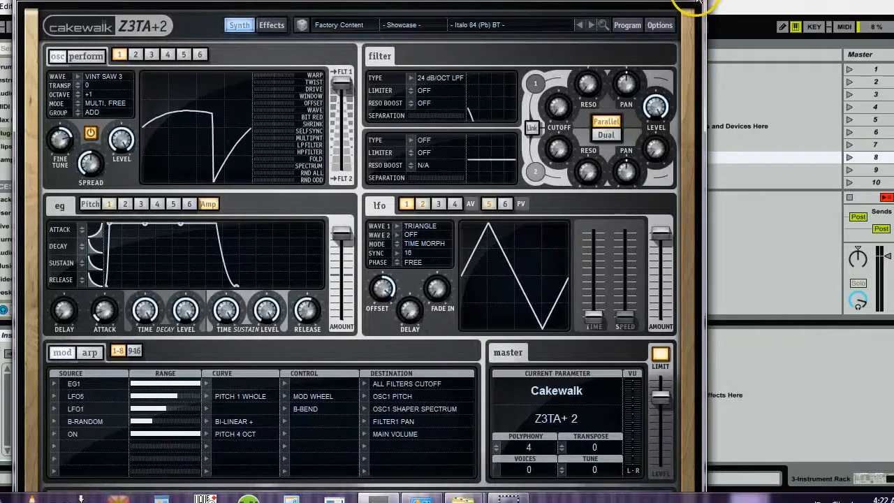
{"action": "left_click", "coordinate": [695, 4]}
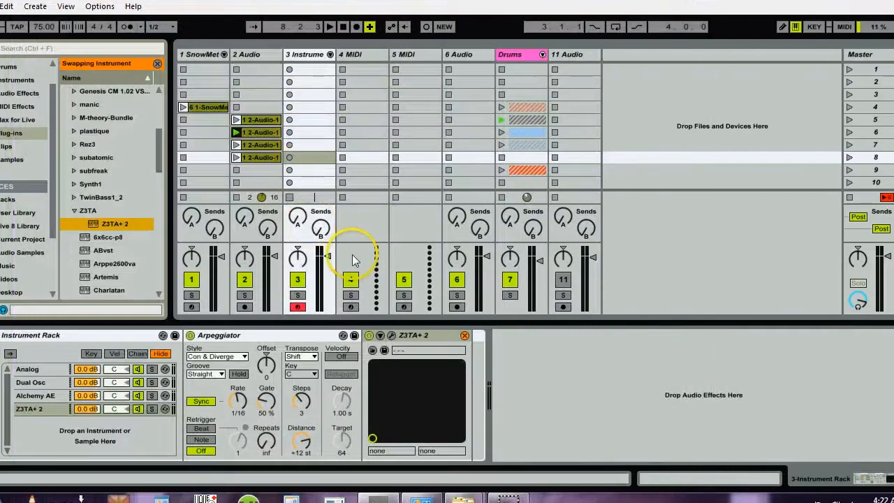
{"action": "left_click", "coordinate": [382, 335]}
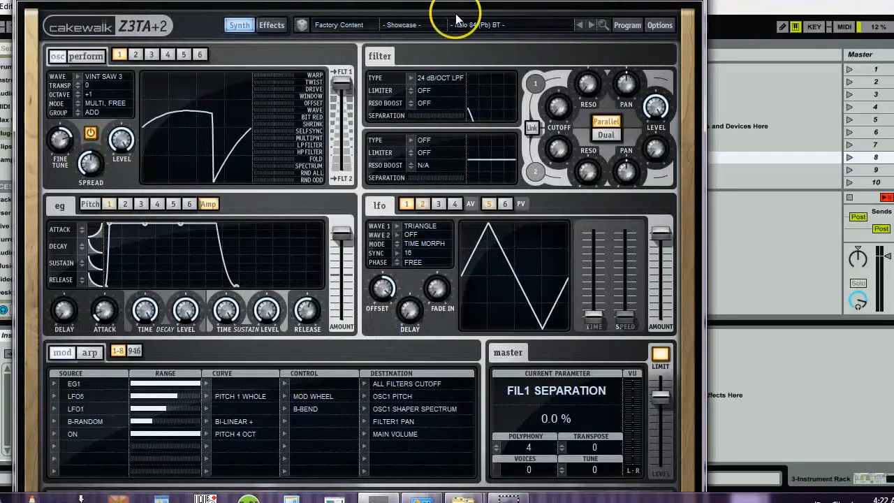
Load the Polysynth Piano 2 FS preset from the Keyboards bank in Z3TA+ 2 and close its editor window.
{"action": "left_click", "coordinate": [420, 27]}
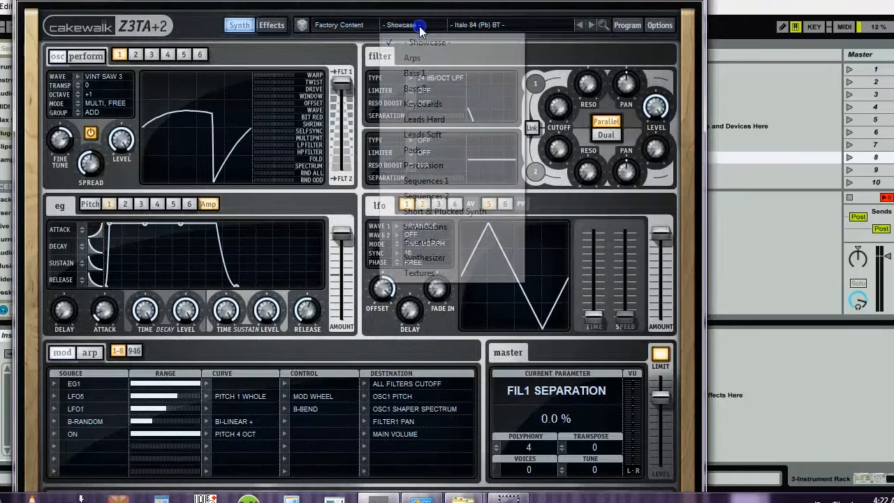
{"action": "left_click", "coordinate": [421, 104]}
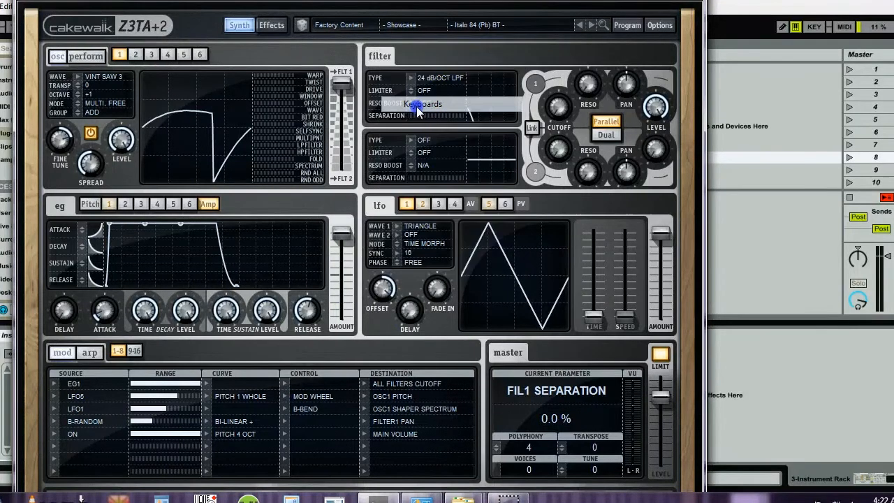
{"action": "left_click", "coordinate": [521, 26]}
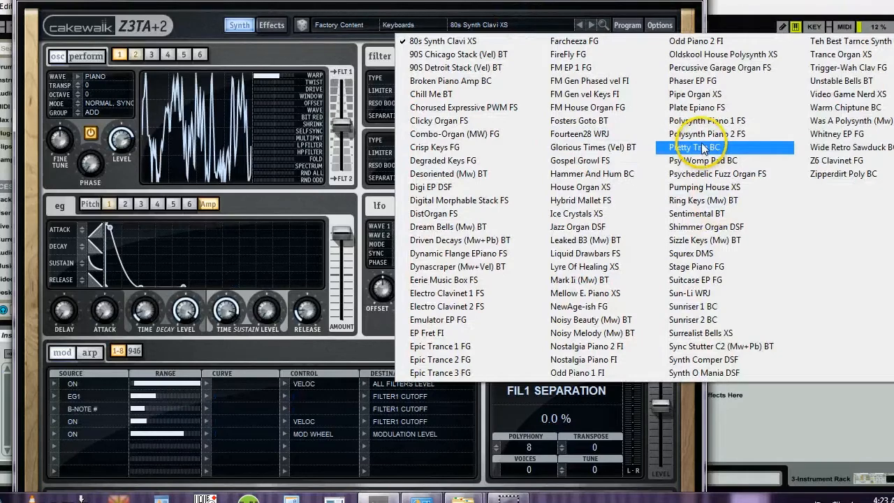
{"action": "left_click", "coordinate": [704, 134]}
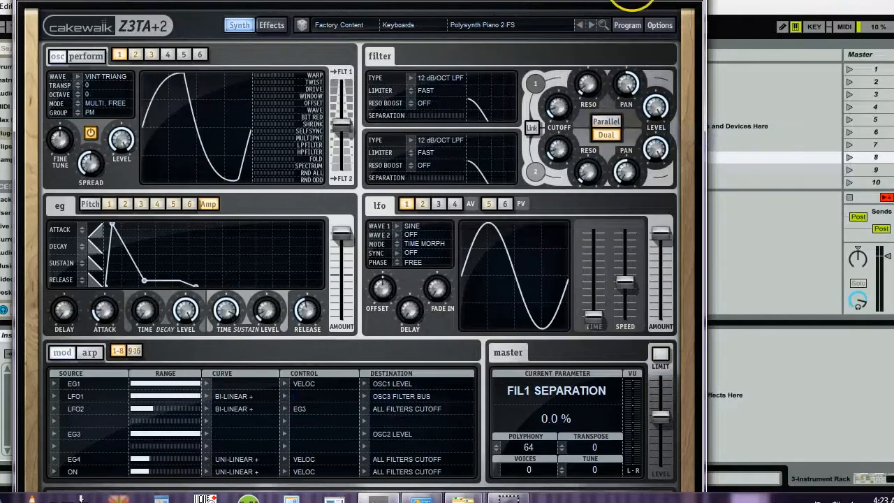
{"action": "left_click", "coordinate": [691, 4]}
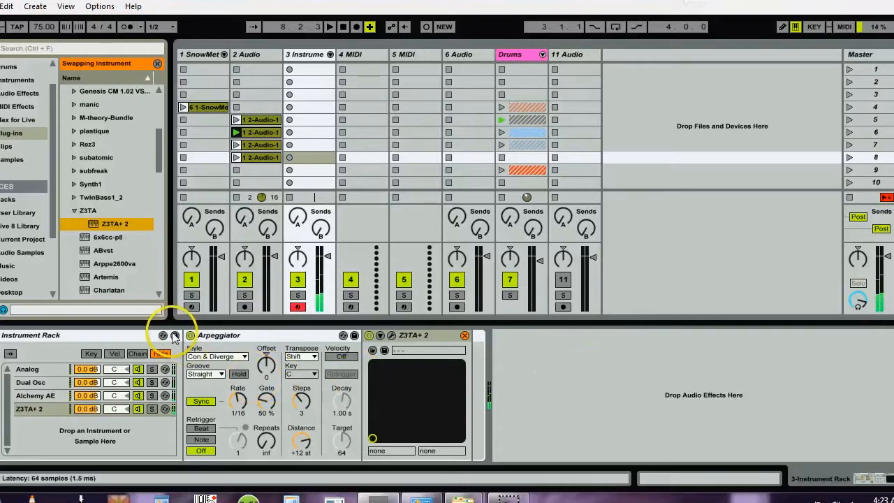
Extend the chain zones of all four chains to 127 and distribute their ranges equally.
{"action": "left_click", "coordinate": [140, 354]}
{"action": "left_click", "coordinate": [46, 364]}
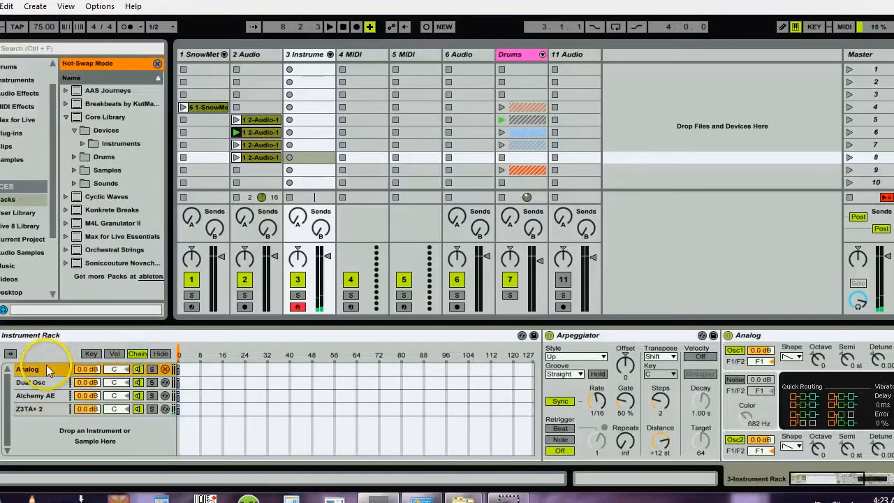
{"action": "key", "text": "ctrl+a"}
{"action": "left_click_drag", "start_coordinate": [179, 371], "coordinate": [547, 352]}
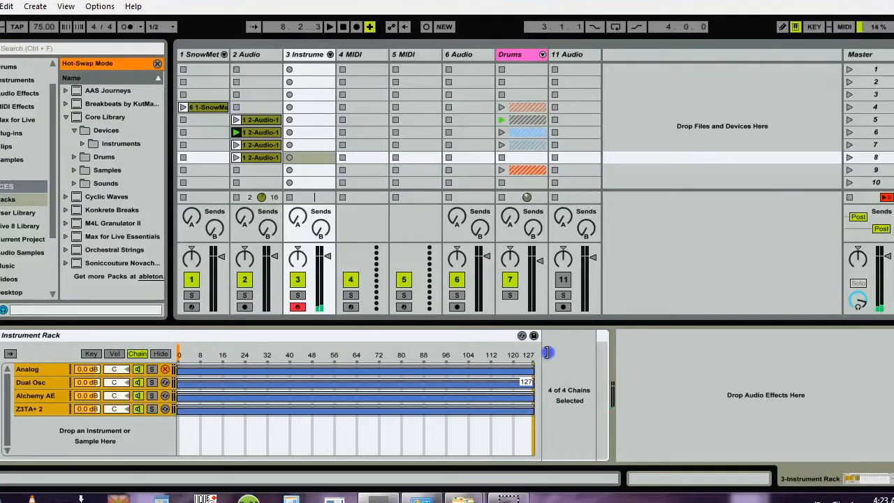
{"action": "right_click", "coordinate": [372, 375]}
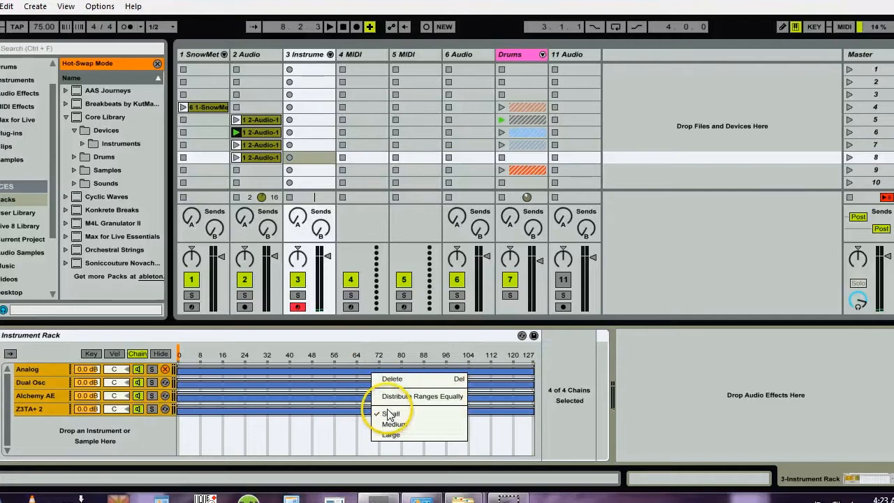
{"action": "left_click", "coordinate": [386, 398]}
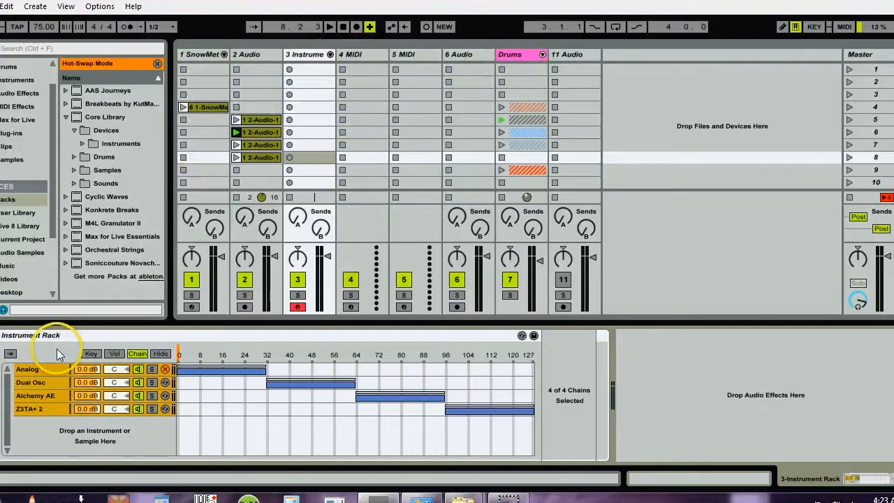
Map the Instrument Rack's chain selector to Macro 1.
{"action": "right_click", "coordinate": [202, 353]}
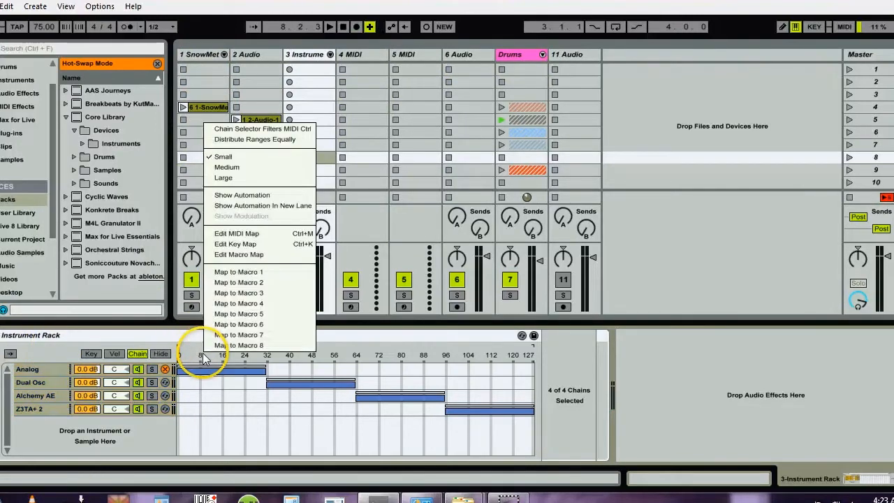
{"action": "left_click", "coordinate": [235, 271]}
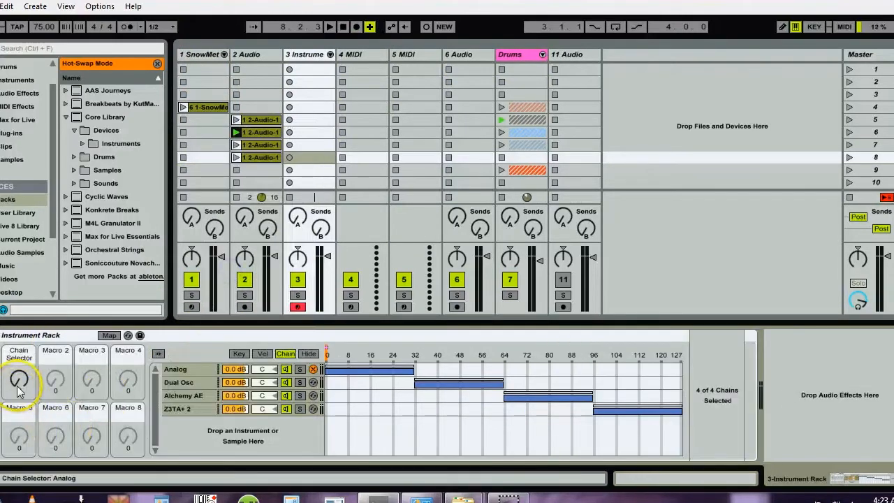
{"action": "left_click", "coordinate": [197, 343]}
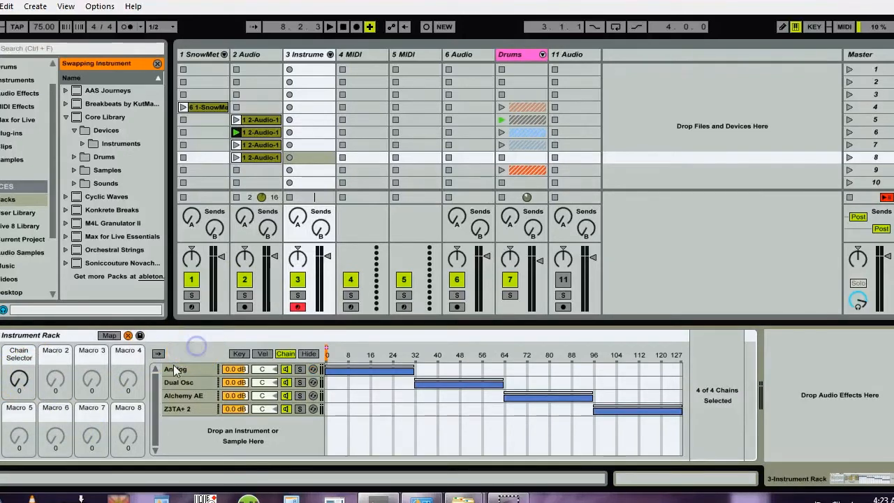
{"action": "left_click", "coordinate": [186, 433]}
Leave hot-swap mode and add the Auto Filter effect to the Dual Osc chain and Erosion to the Analog chain.
{"action": "left_click", "coordinate": [177, 368]}
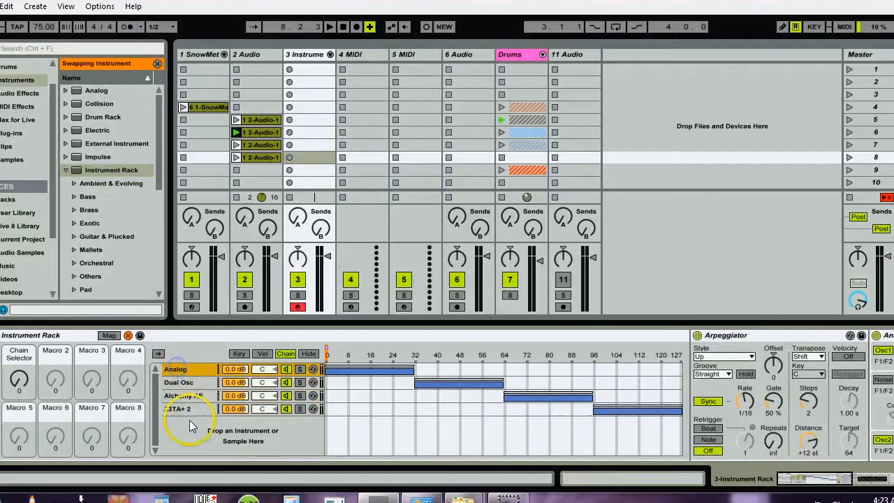
{"action": "left_click", "coordinate": [9, 134]}
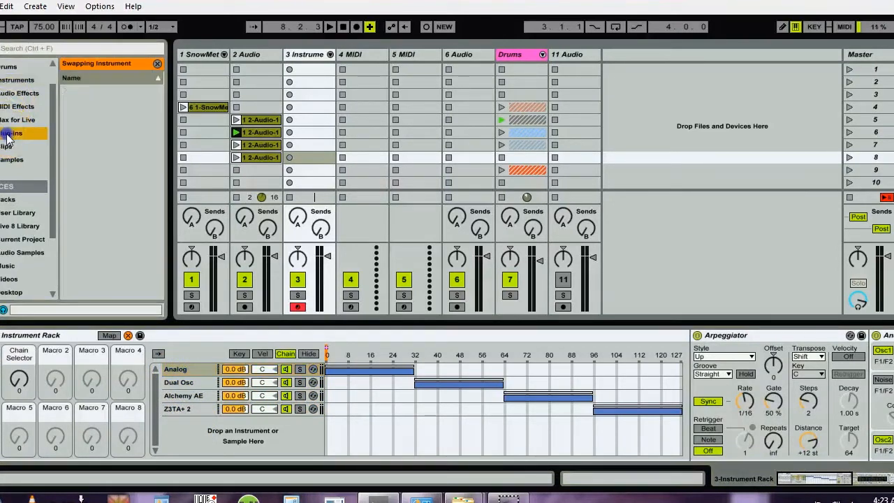
{"action": "left_click", "coordinate": [14, 94]}
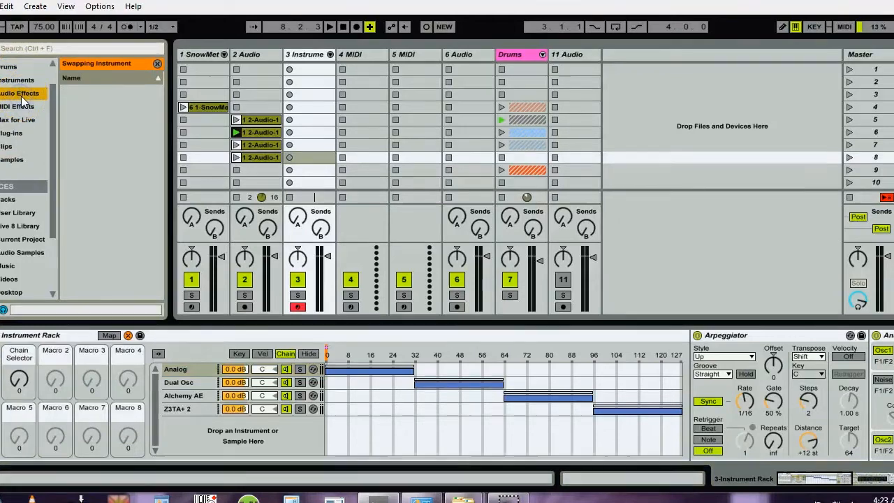
{"action": "left_click", "coordinate": [156, 64]}
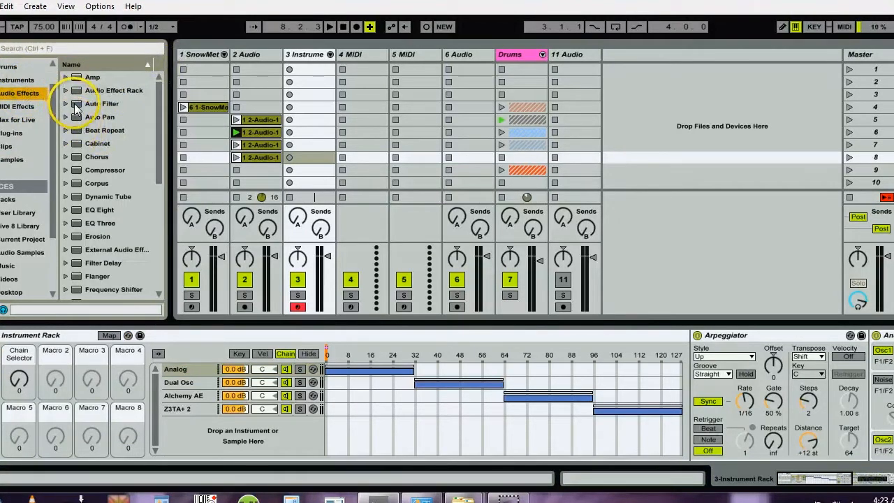
{"action": "left_click_drag", "start_coordinate": [75, 108], "coordinate": [181, 382]}
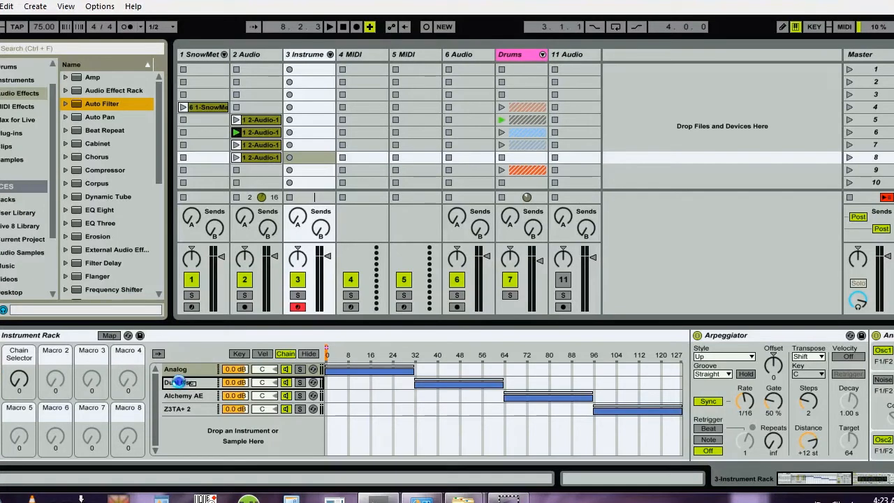
{"action": "left_click_drag", "start_coordinate": [77, 239], "coordinate": [173, 367]}
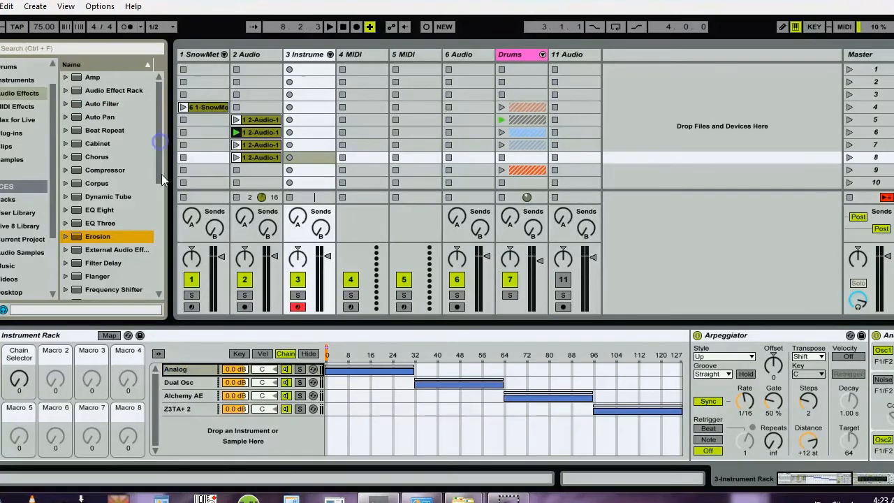
Add the Glitch2 effect from the D-Blue Glitch2 plug-in folder to the Z3TA+ 2 chain.
{"action": "scroll", "coordinate": [159, 140], "scroll_direction": "down", "scroll_amount": 2}
{"action": "left_click", "coordinate": [8, 133]}
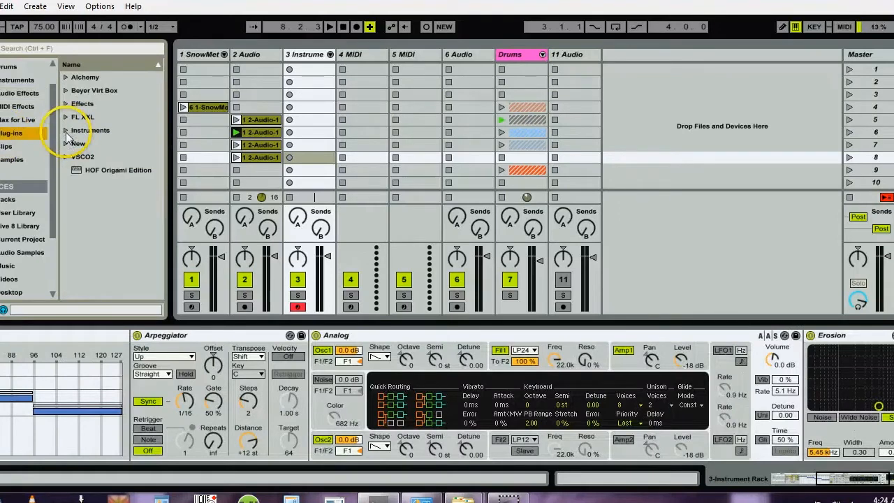
{"action": "left_click", "coordinate": [66, 104]}
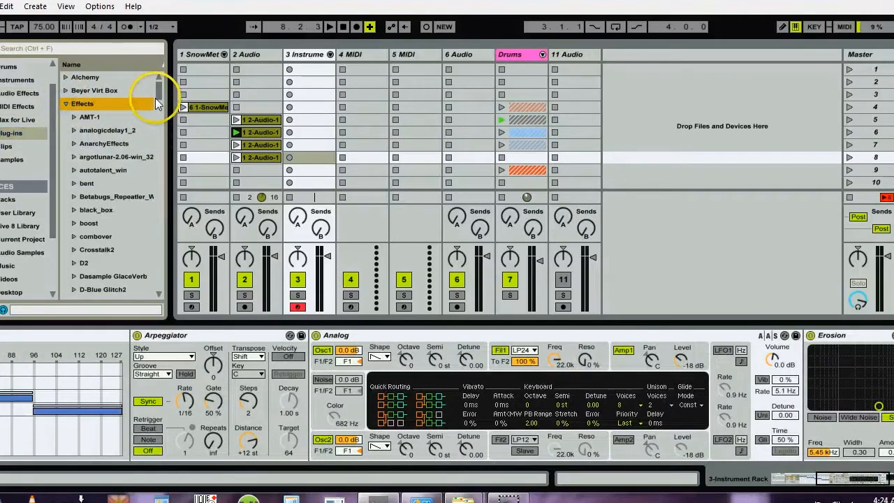
{"action": "scroll", "coordinate": [153, 99], "scroll_direction": "down", "scroll_amount": 6}
{"action": "scroll", "coordinate": [111, 127], "scroll_direction": "up", "scroll_amount": 3}
{"action": "left_click", "coordinate": [75, 171]}
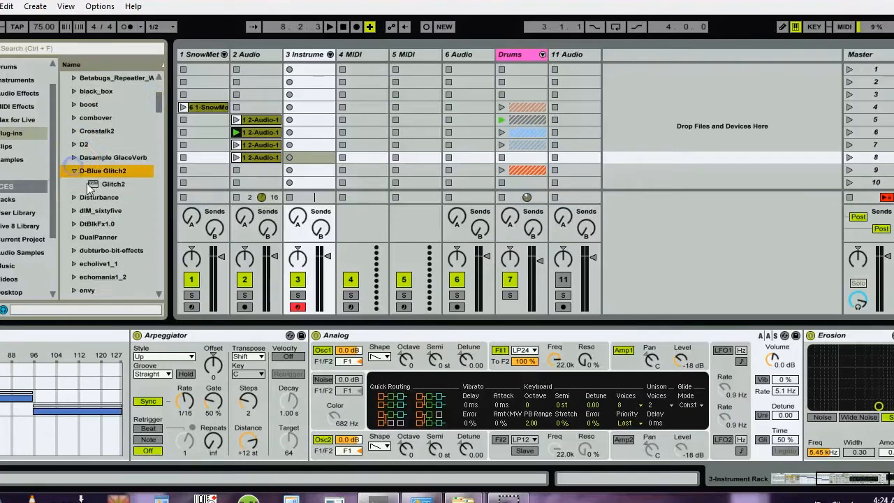
{"action": "left_click", "coordinate": [95, 185]}
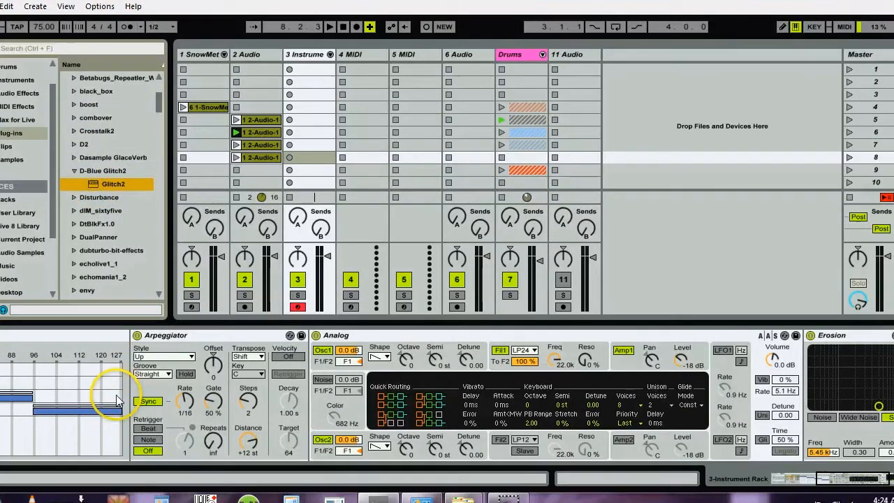
{"action": "left_click", "coordinate": [781, 481]}
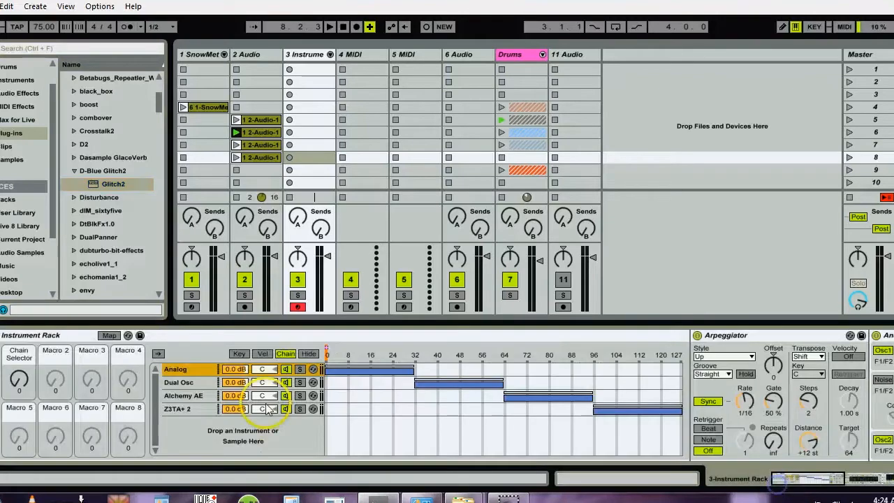
{"action": "left_click_drag", "start_coordinate": [94, 185], "coordinate": [175, 408]}
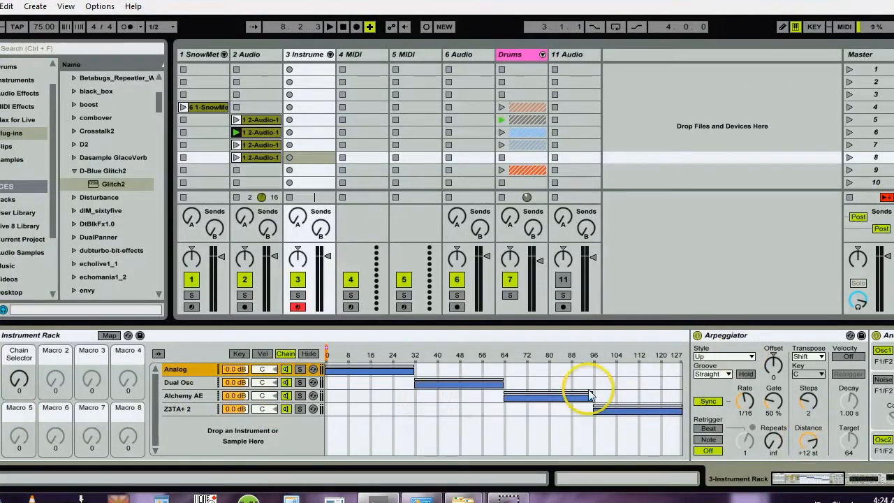
Open the Glitch2 editor on the Z3TA+ 2 chain and randomize its effects.
{"action": "left_click", "coordinate": [183, 411]}
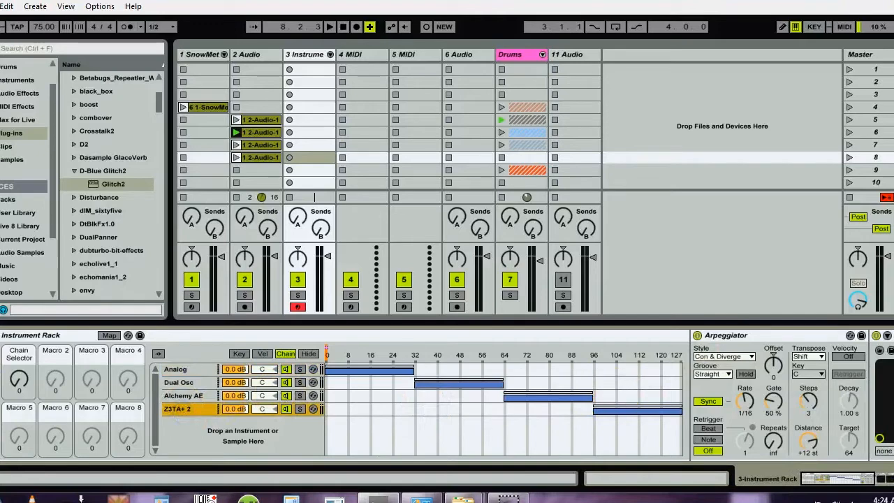
{"action": "left_click", "coordinate": [880, 480]}
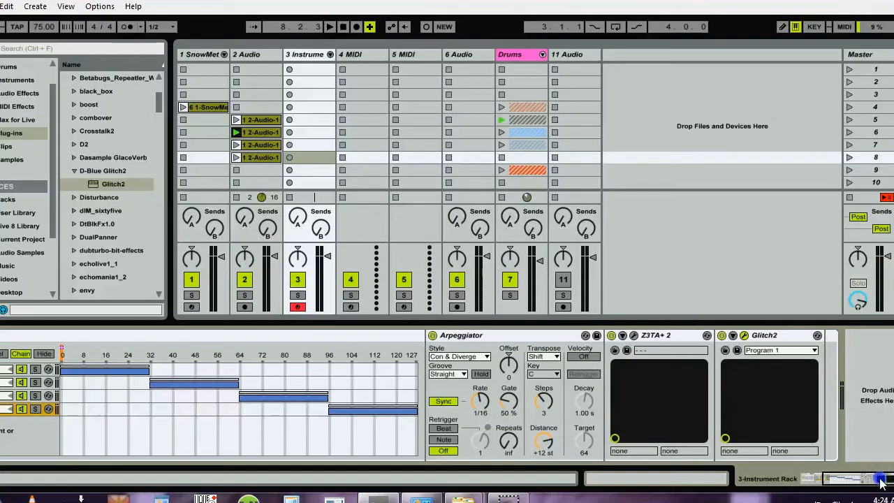
{"action": "left_click", "coordinate": [744, 335]}
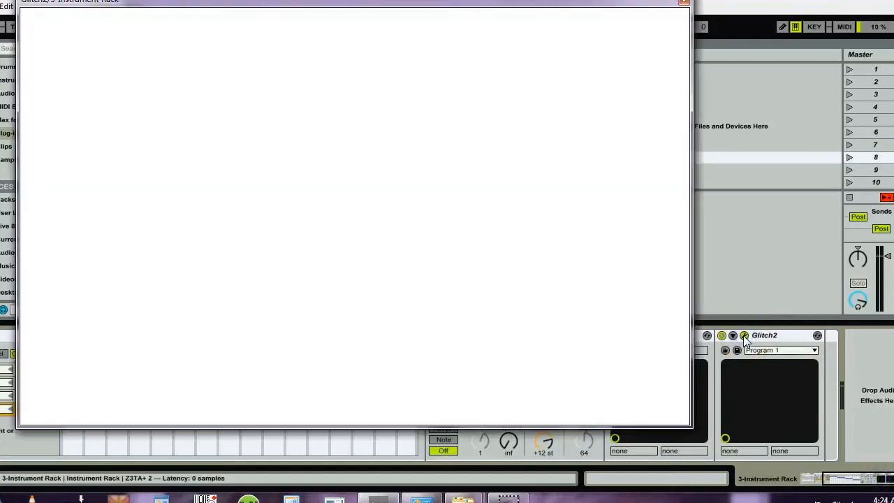
{"action": "left_click", "coordinate": [405, 95]}
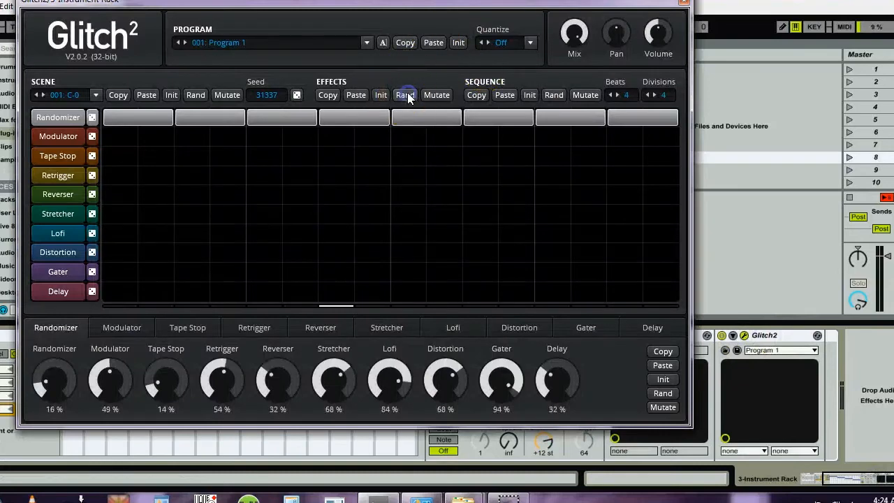
Turn the Glitch2 Modulator's mix fully down, set the overall mix to about 52%, and close the editor.
{"action": "left_click", "coordinate": [58, 136]}
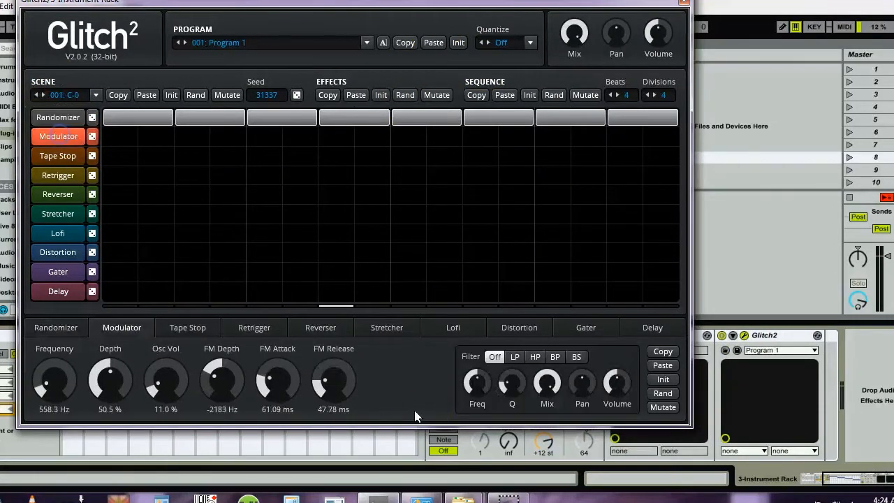
{"action": "left_click_drag", "start_coordinate": [549, 381], "coordinate": [549, 419]}
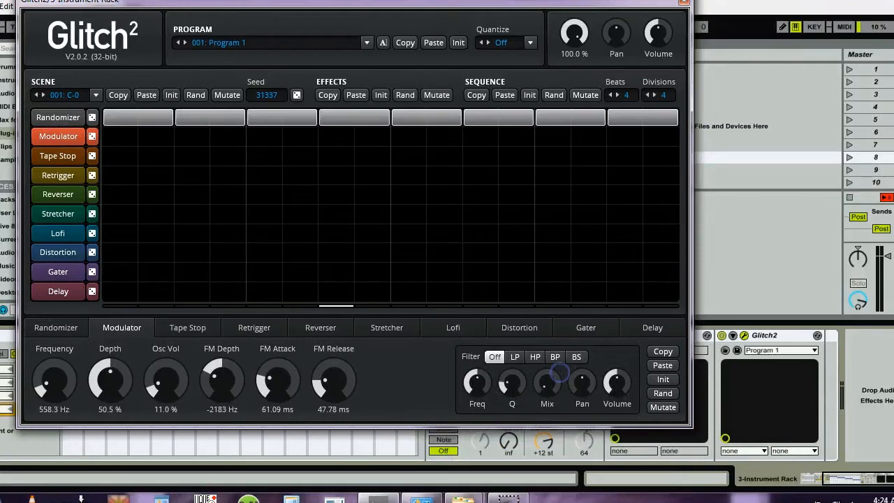
{"action": "left_click_drag", "start_coordinate": [581, 21], "coordinate": [577, 39]}
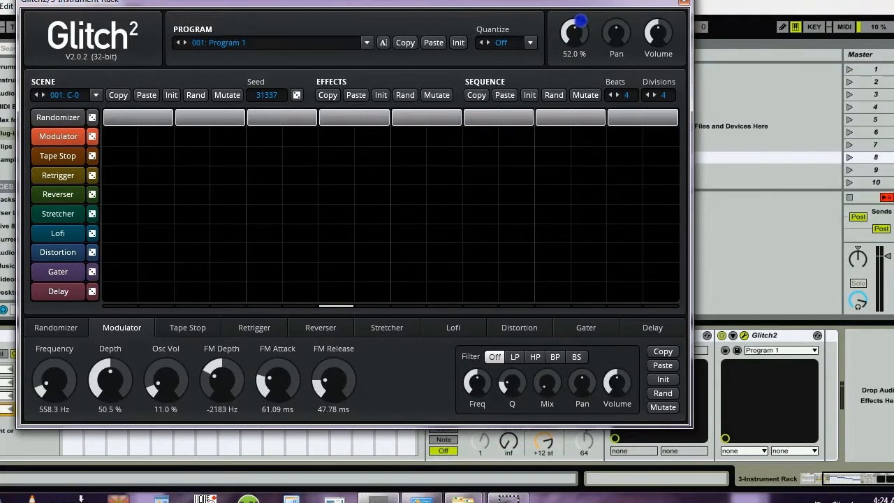
{"action": "left_click", "coordinate": [683, 2]}
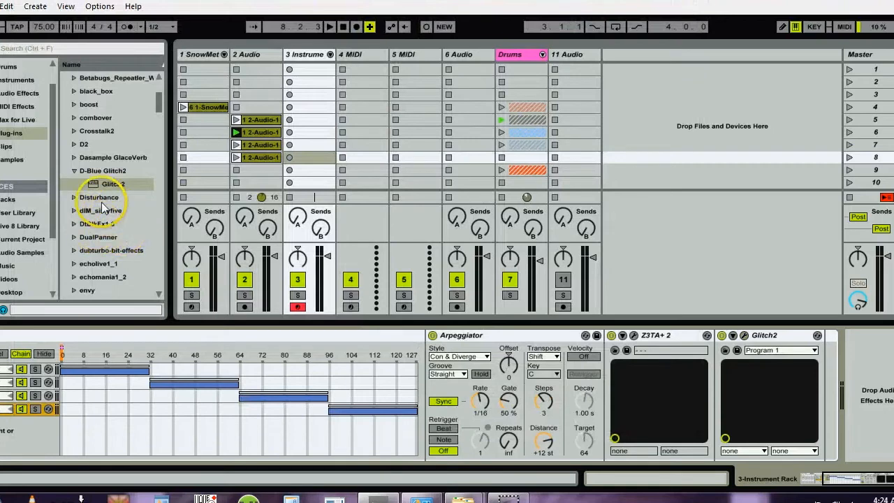
Add the Fracture plug-in effect to the Alchemy AE chain of the Instrument Rack.
{"action": "left_click_drag", "start_coordinate": [161, 108], "coordinate": [159, 199]}
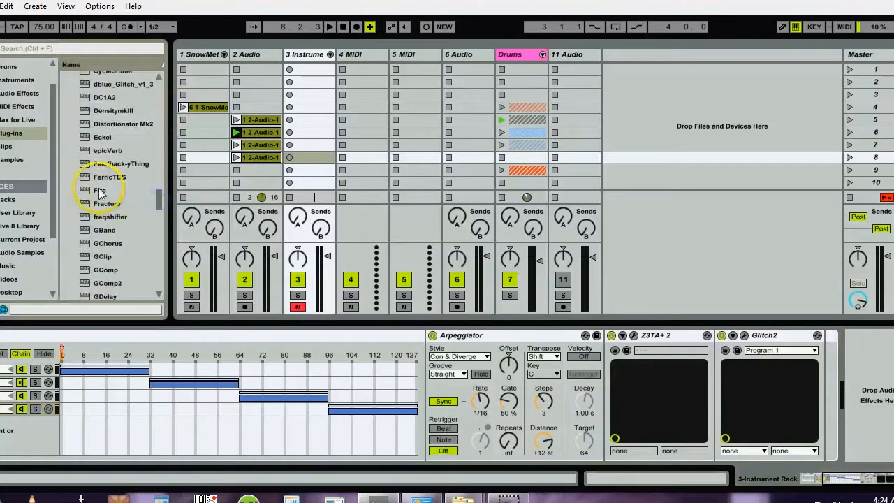
{"action": "left_click", "coordinate": [84, 204]}
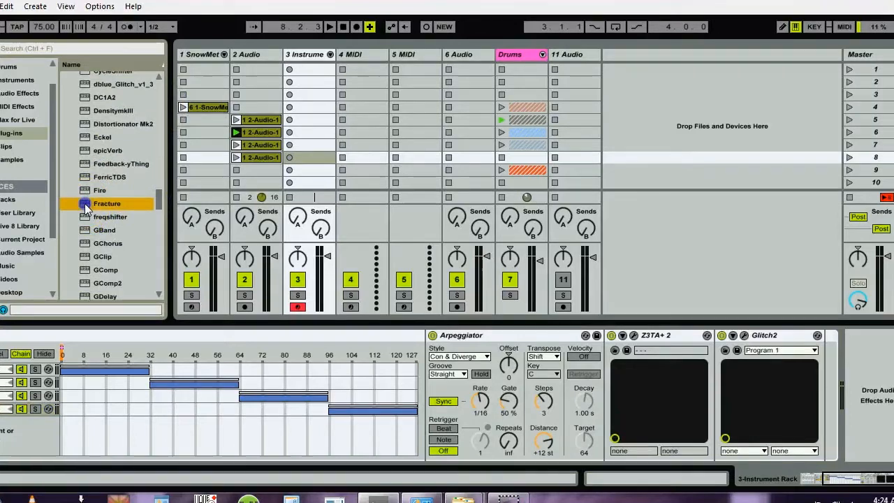
{"action": "left_click", "coordinate": [765, 478]}
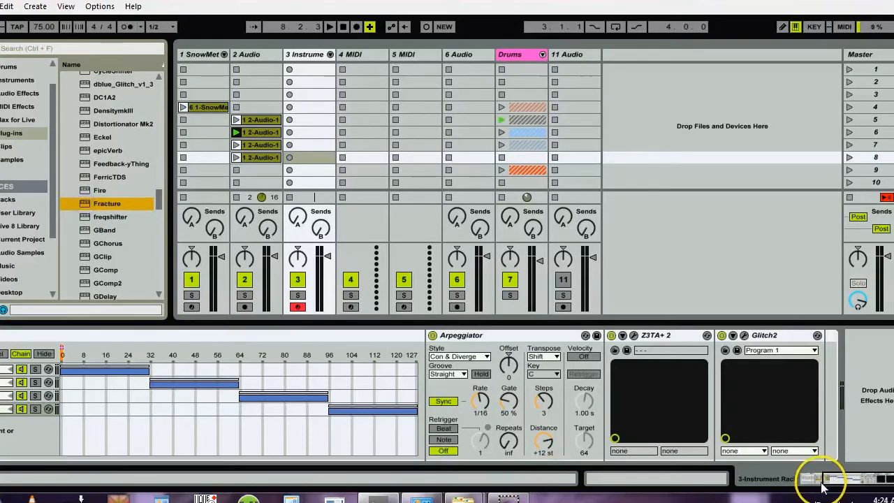
{"action": "left_click", "coordinate": [192, 396]}
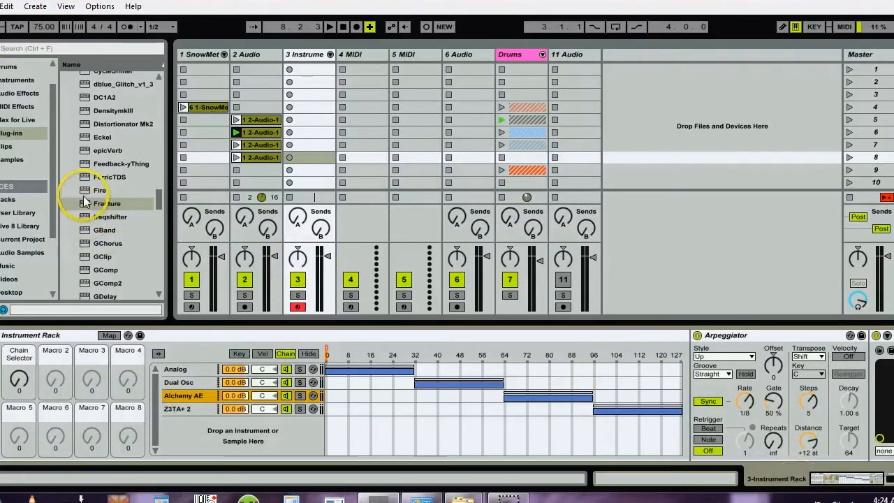
{"action": "left_click_drag", "start_coordinate": [84, 207], "coordinate": [175, 404]}
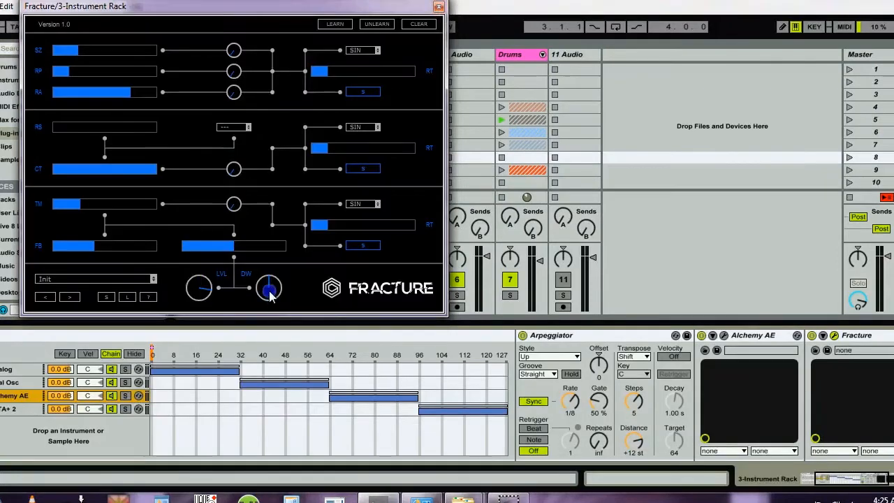
Adjust Fracture's dry/wet and level, load the TH_KetaminePigeon preset, and close its editor.
{"action": "left_click_drag", "start_coordinate": [271, 296], "coordinate": [268, 304]}
{"action": "left_click_drag", "start_coordinate": [199, 286], "coordinate": [192, 262]}
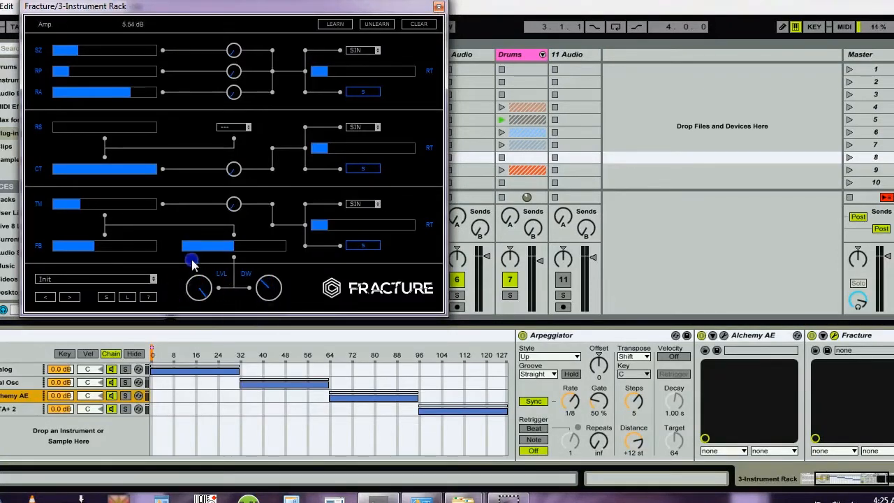
{"action": "left_click", "coordinate": [130, 278]}
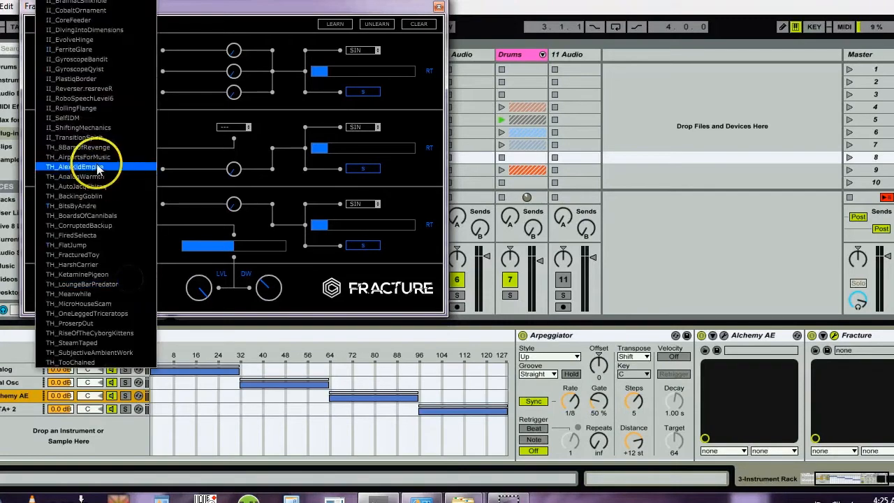
{"action": "left_click", "coordinate": [88, 275]}
{"action": "left_click", "coordinate": [141, 297]}
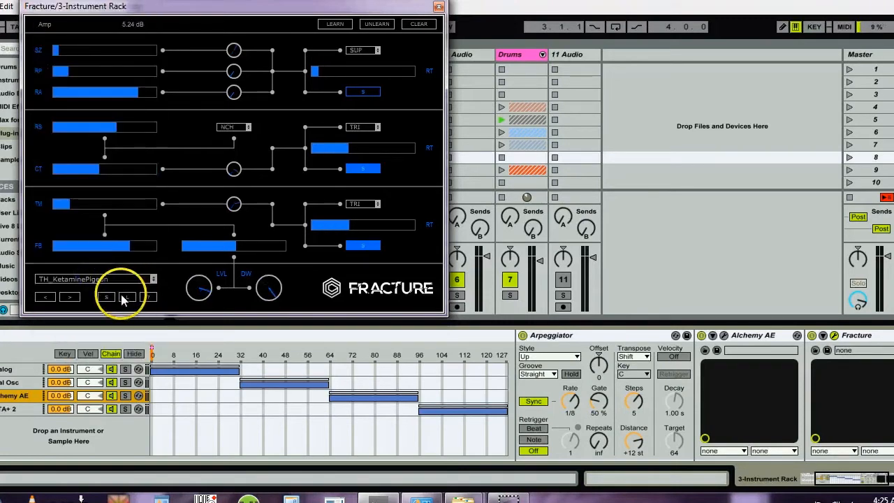
{"action": "left_click", "coordinate": [148, 296]}
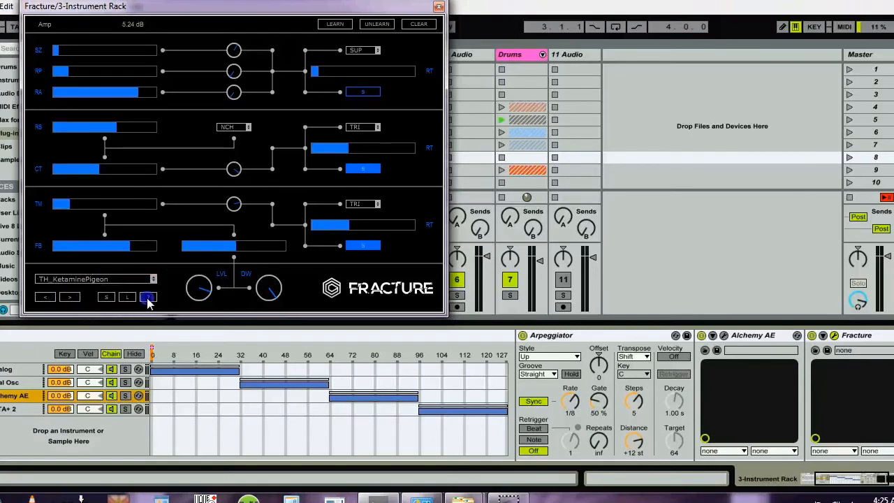
{"action": "left_click", "coordinate": [438, 7]}
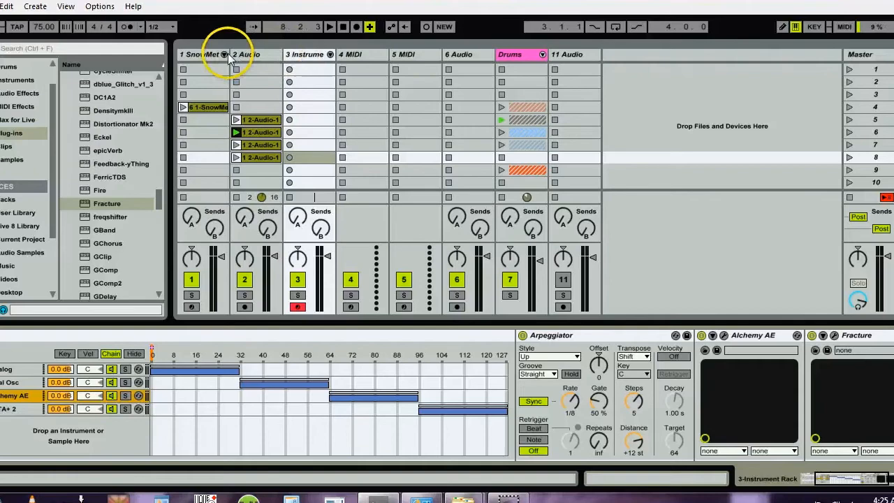
Copy the SnowMetal clip from track 1 to scene 4 of the Instrument Rack track and transpose all its notes up one octave.
{"action": "left_click", "coordinate": [207, 106]}
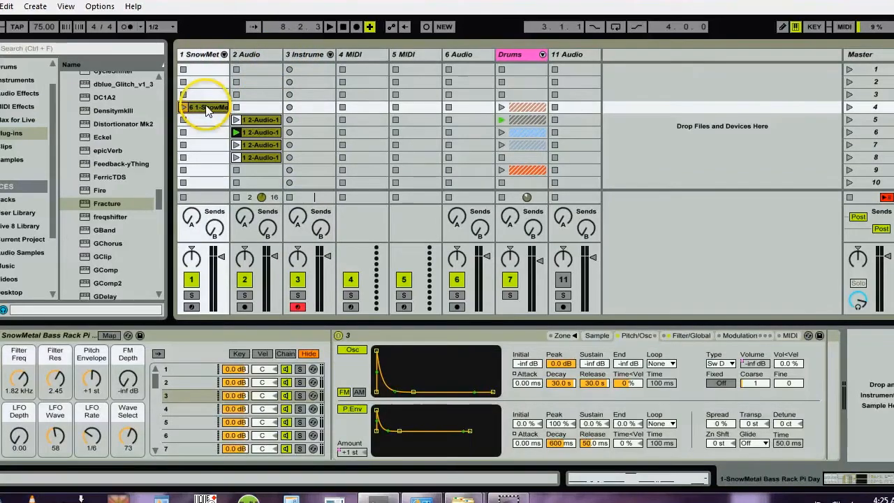
{"action": "left_click_drag", "start_coordinate": [207, 107], "coordinate": [293, 108]}
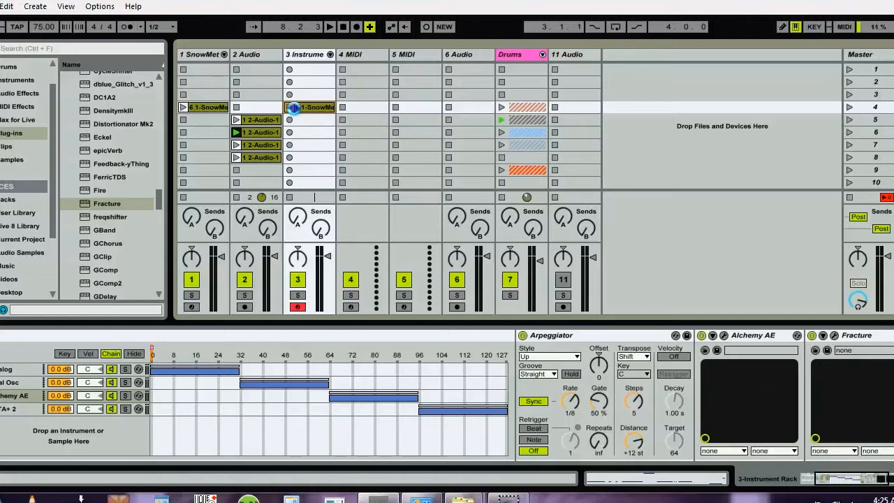
{"action": "double_click", "coordinate": [306, 108]}
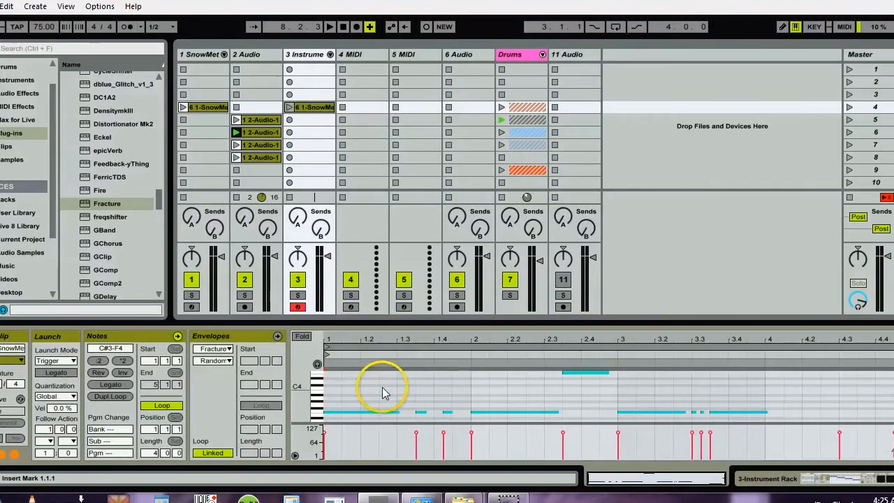
{"action": "key", "text": "ctrl+a"}
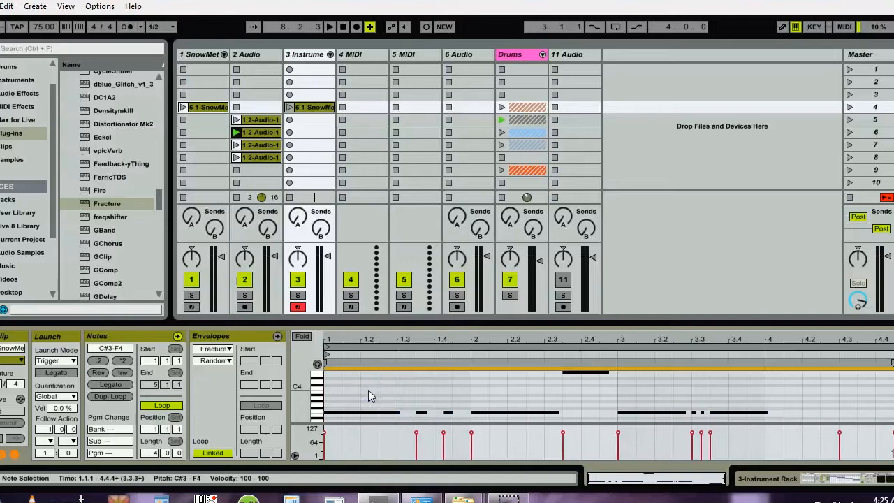
{"action": "key", "text": "shift+Up"}
{"action": "key", "text": "shift+Up"}
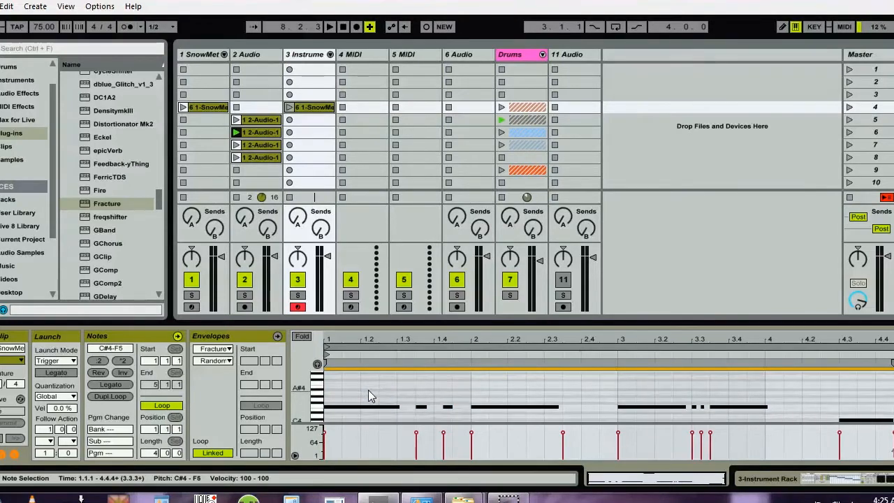
{"action": "key", "text": "shift+Down"}
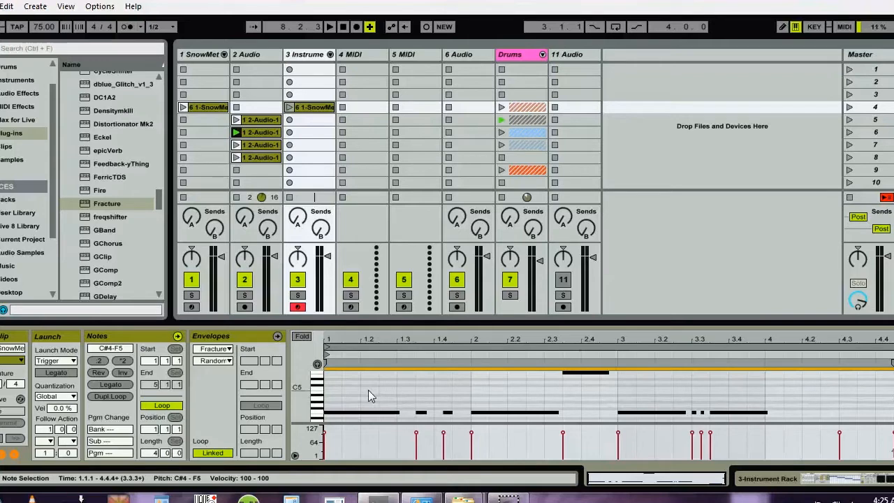
Launch the copied clip and set up track 3's mix with volume about -8.6 dB, recording disarmed, and send A raised.
{"action": "left_click", "coordinate": [289, 110]}
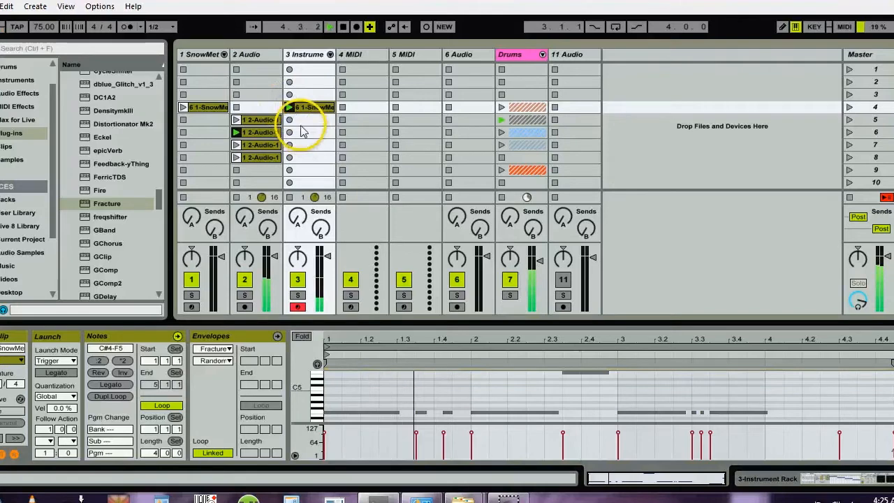
{"action": "left_click", "coordinate": [295, 120]}
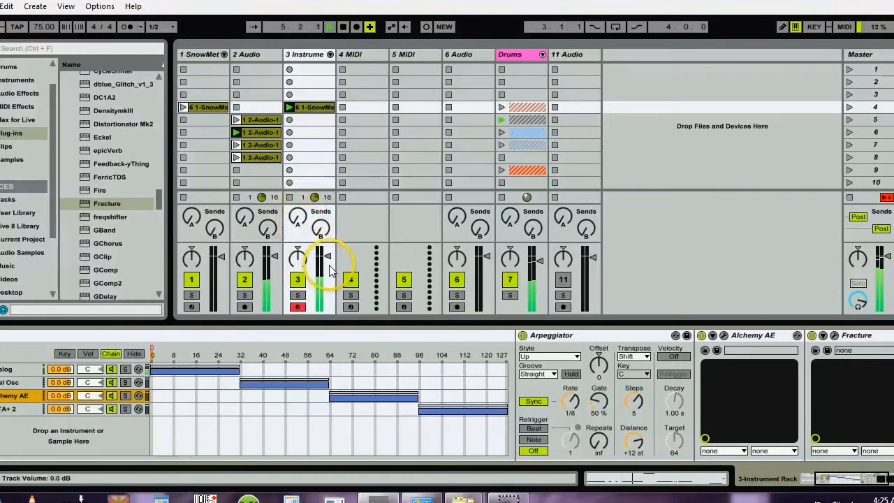
{"action": "left_click_drag", "start_coordinate": [325, 256], "coordinate": [323, 260]}
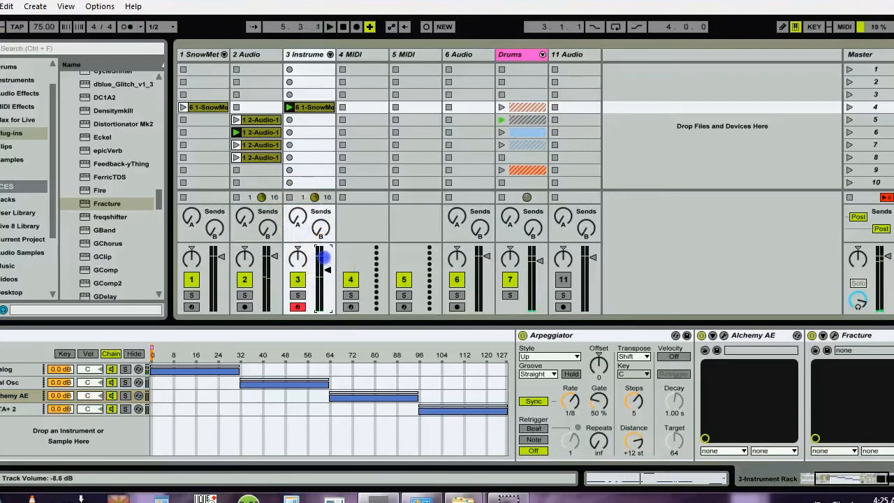
{"action": "left_click", "coordinate": [298, 307]}
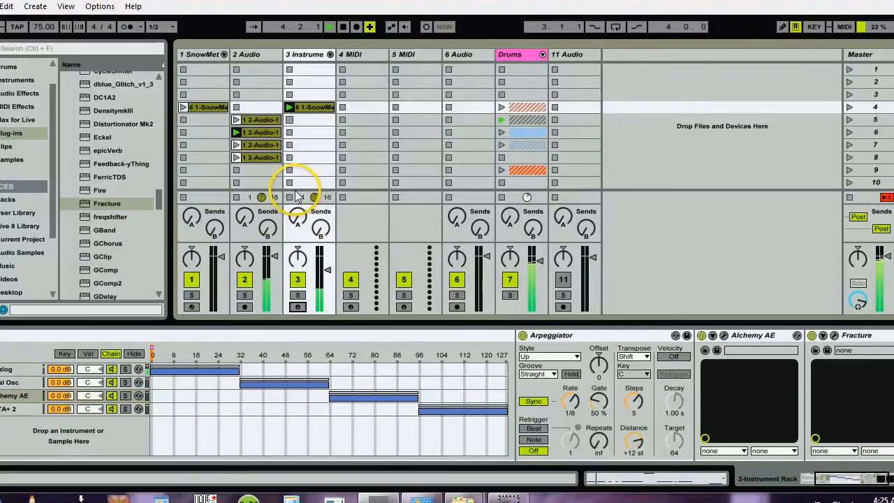
{"action": "left_click_drag", "start_coordinate": [297, 217], "coordinate": [296, 212]}
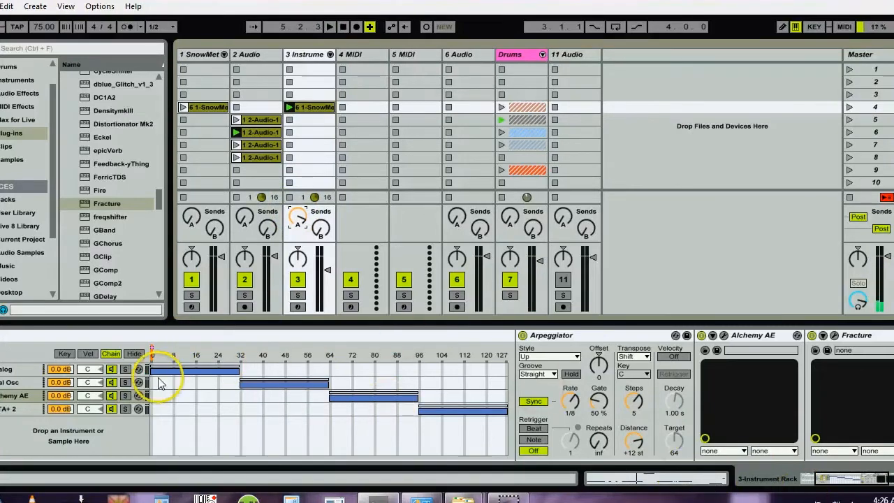
Hide the chain zones and sweep the Chain Selector macro through the chains during playback, ending at 40.
{"action": "left_click", "coordinate": [134, 354]}
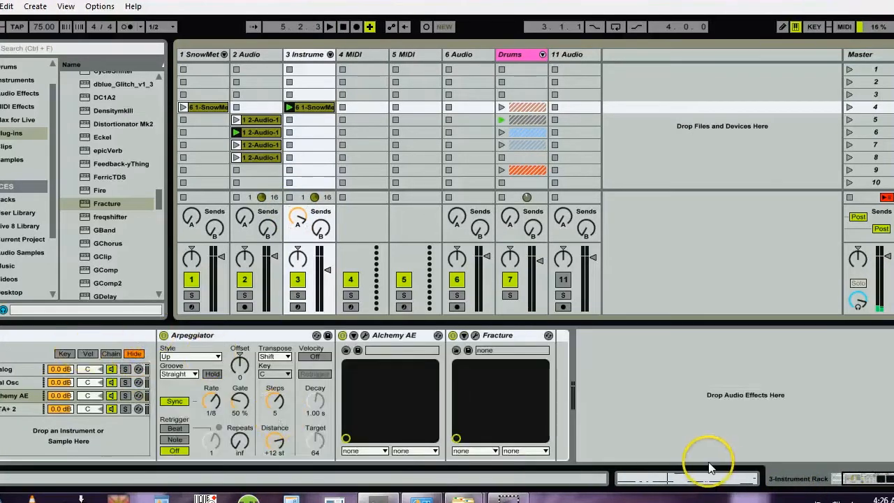
{"action": "left_click", "coordinate": [854, 480]}
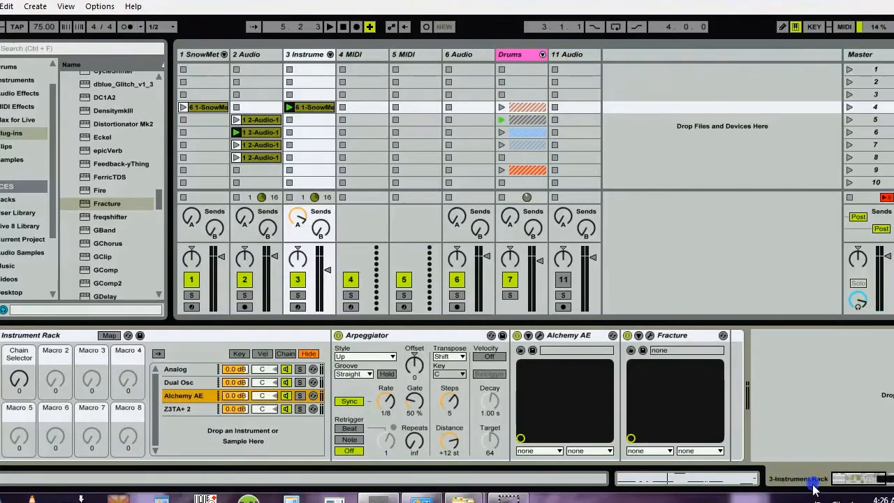
{"action": "left_click_drag", "start_coordinate": [21, 380], "coordinate": [23, 382]}
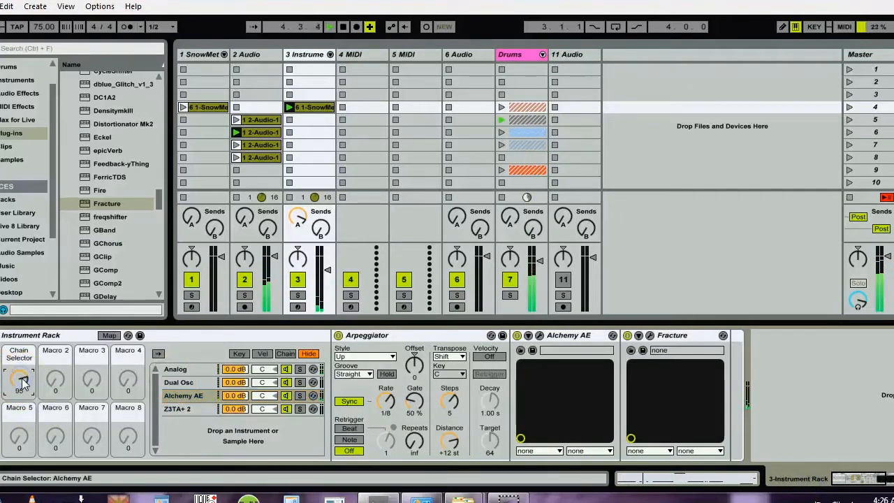
{"action": "left_click_drag", "start_coordinate": [23, 382], "coordinate": [23, 403]}
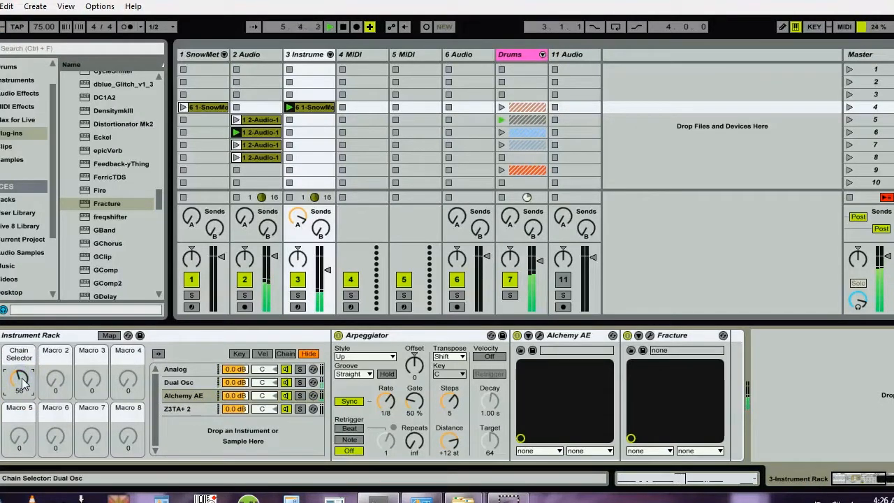
{"action": "left_click_drag", "start_coordinate": [23, 381], "coordinate": [23, 407]}
Load the Digi Crystal preset in the Alchemy AE synth on its chain and close the editor.
{"action": "left_click", "coordinate": [178, 382]}
{"action": "left_click", "coordinate": [195, 396]}
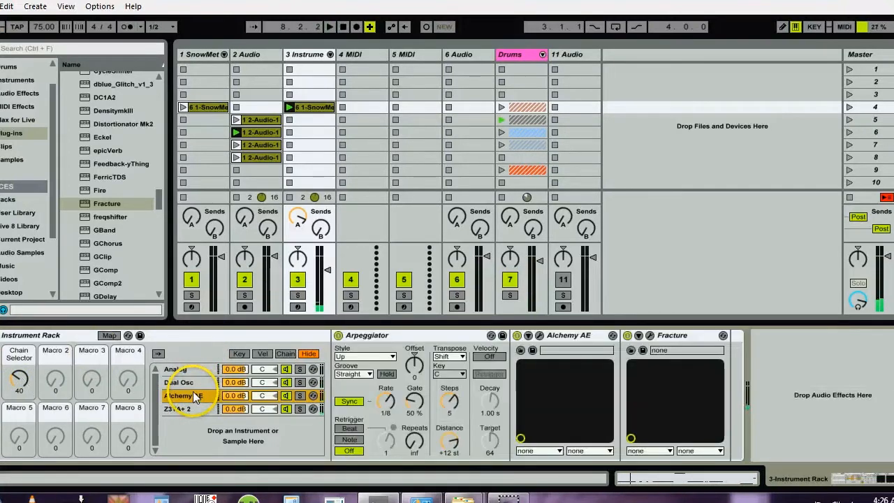
{"action": "left_click", "coordinate": [540, 336]}
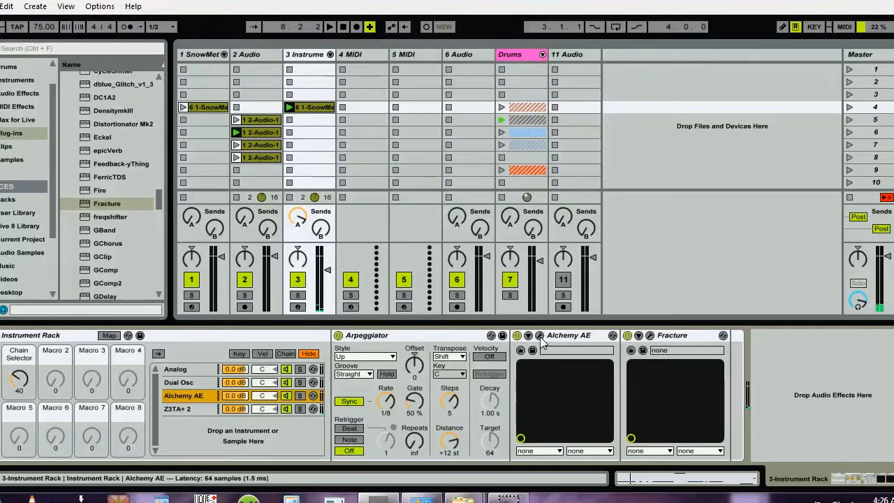
{"action": "left_click", "coordinate": [540, 338]}
{"action": "left_click", "coordinate": [539, 336]}
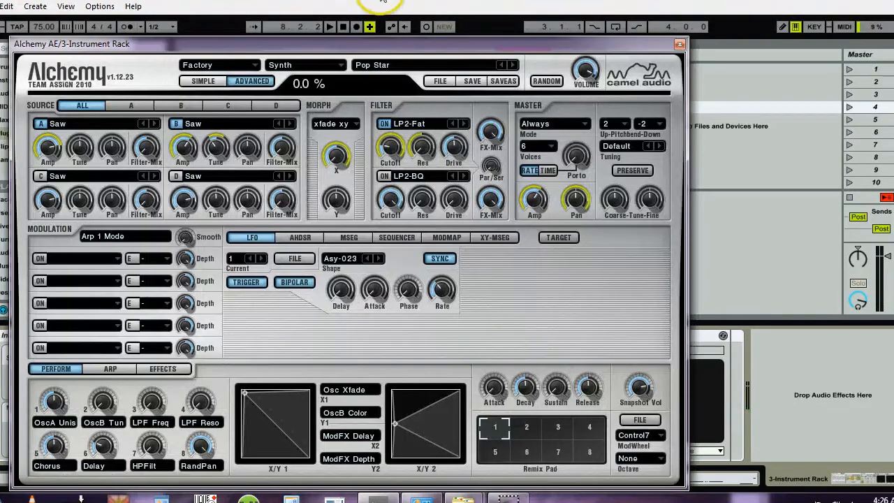
{"action": "left_click", "coordinate": [407, 65]}
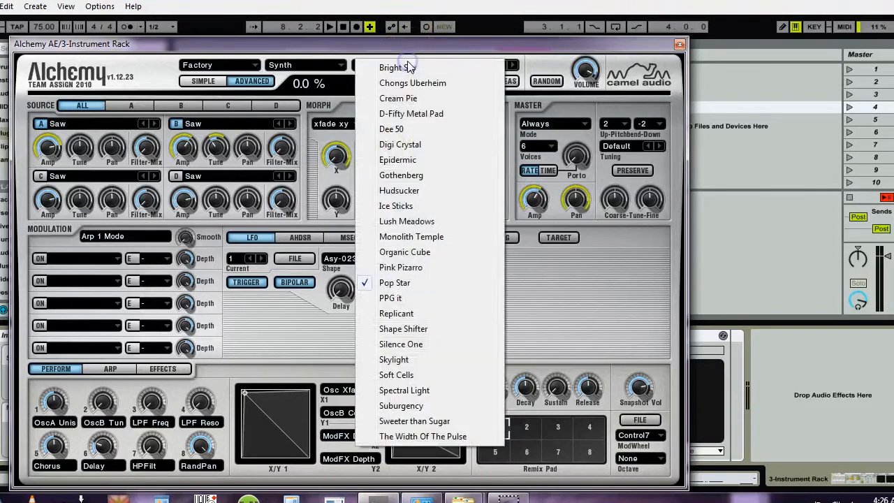
{"action": "left_click", "coordinate": [407, 147]}
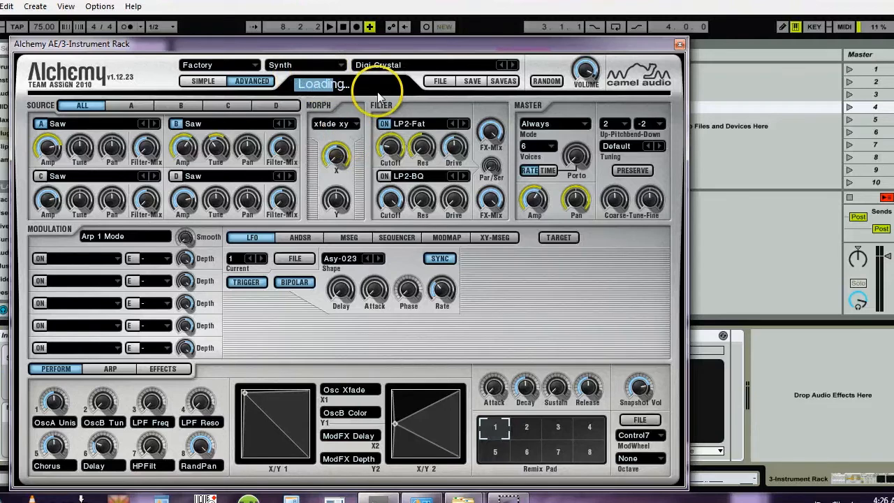
{"action": "left_click", "coordinate": [679, 45]}
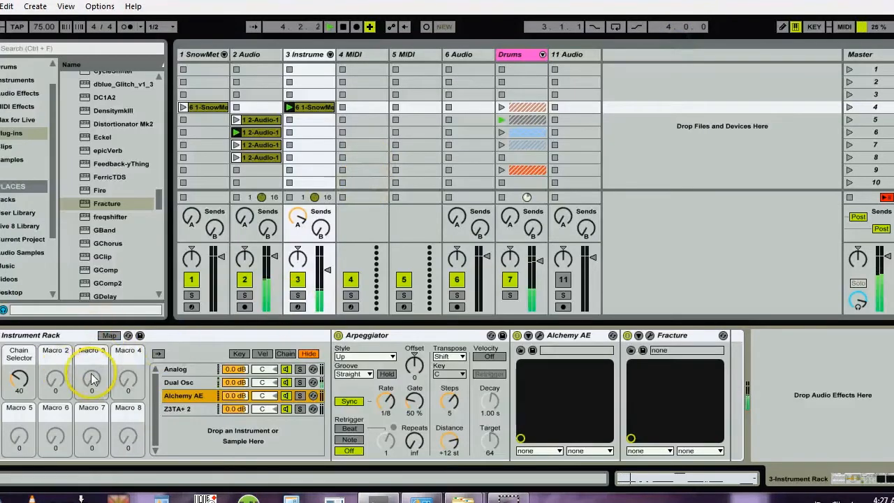
Set the Chain Selector macro to 74 and reduce the Alchemy AE chain's Arpeggiator steps to 3, controlling playback to audition it.
{"action": "left_click_drag", "start_coordinate": [19, 380], "coordinate": [21, 379]}
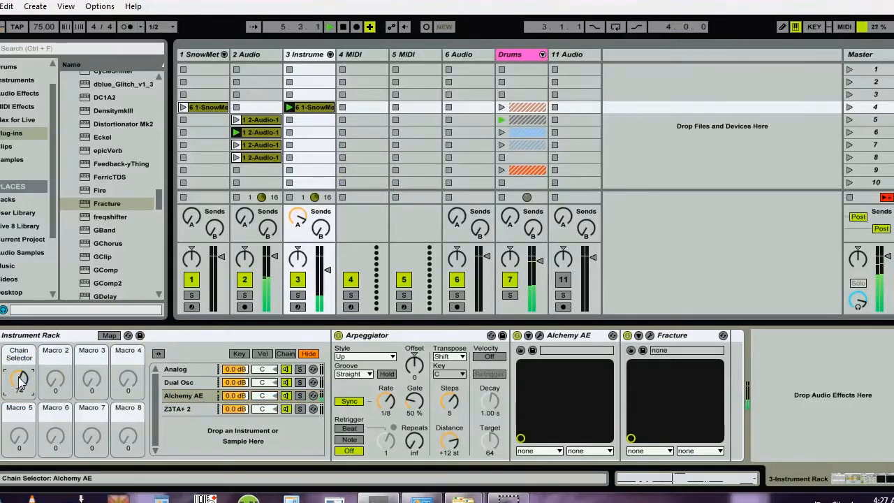
{"action": "left_click", "coordinate": [187, 395]}
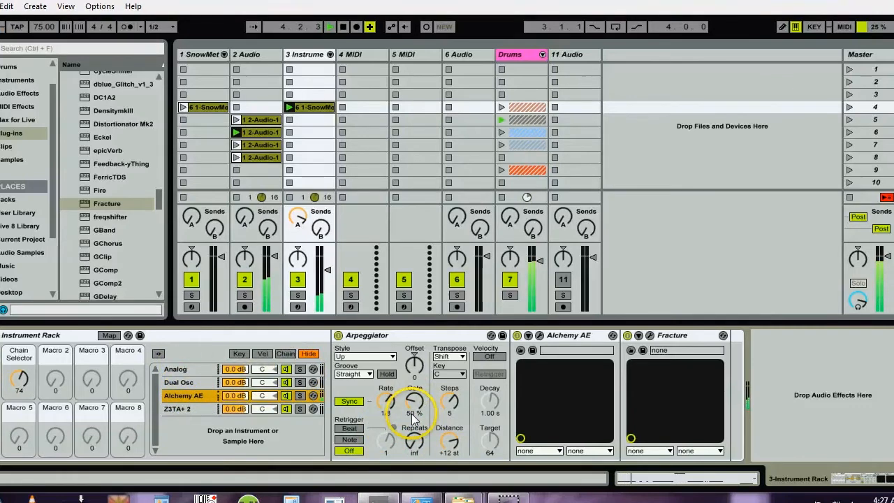
{"action": "left_click_drag", "start_coordinate": [449, 400], "coordinate": [450, 430]}
{"action": "key", "text": "space"}
{"action": "key", "text": "space"}
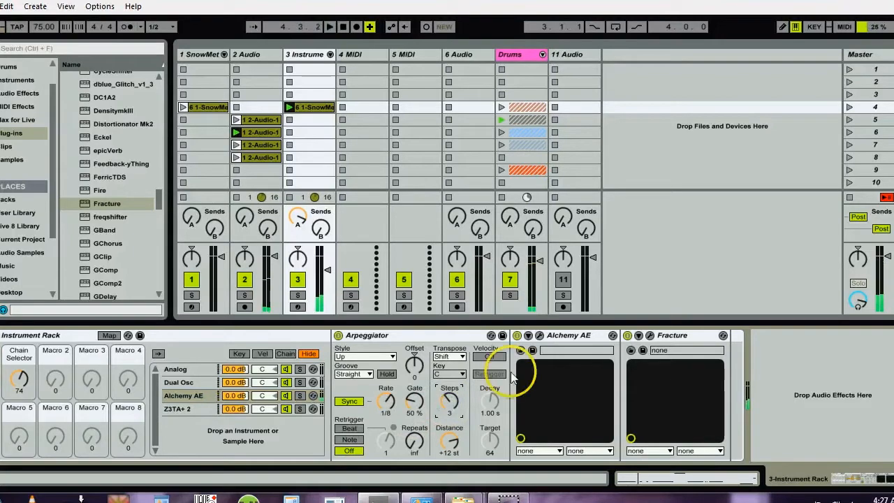
Set the Alchemy AE synth's master volume to 0 dB, start playback to hear it, and close its editor.
{"action": "left_click", "coordinate": [540, 337]}
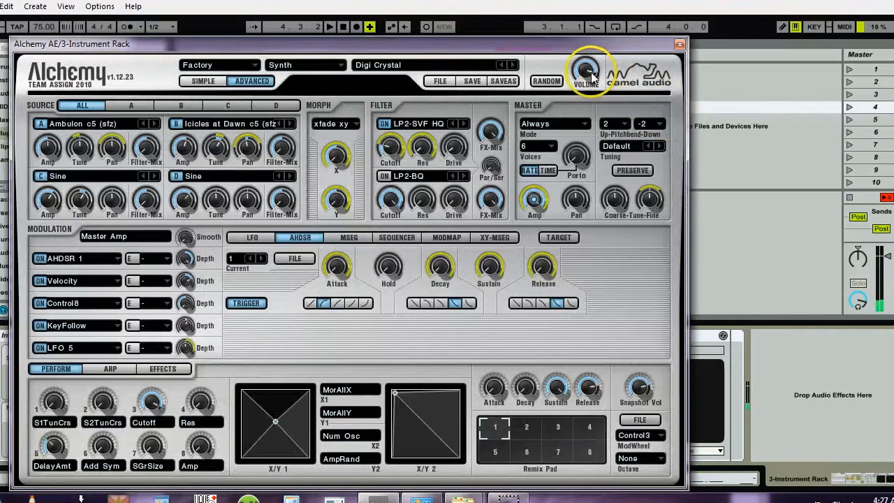
{"action": "left_click_drag", "start_coordinate": [586, 71], "coordinate": [586, 43]}
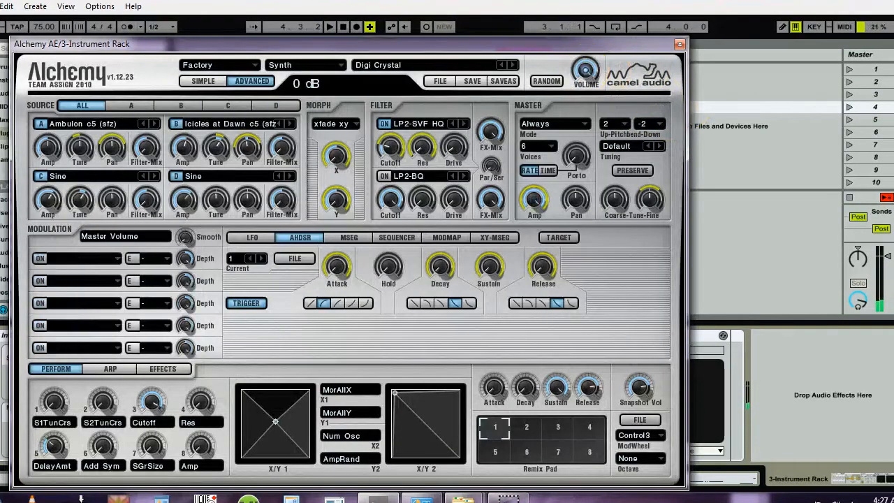
{"action": "key", "text": "space"}
{"action": "left_click", "coordinate": [679, 44]}
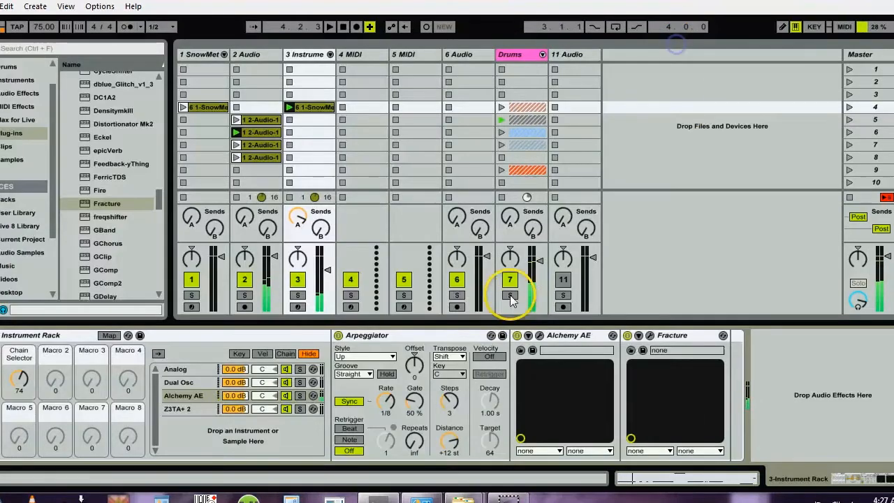
Reduce the Fracture effect's dry/wet mix to 40% on the Alchemy AE chain and close its editor.
{"action": "left_click", "coordinate": [649, 336]}
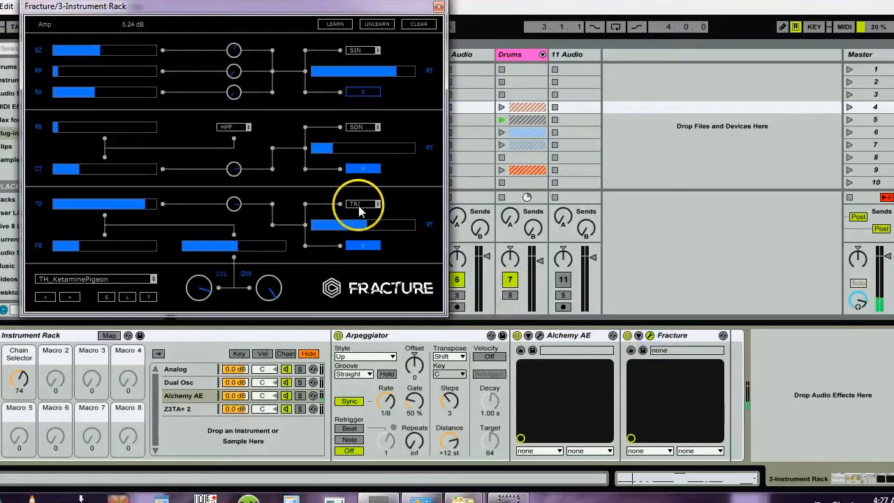
{"action": "left_click_drag", "start_coordinate": [267, 289], "coordinate": [273, 390]}
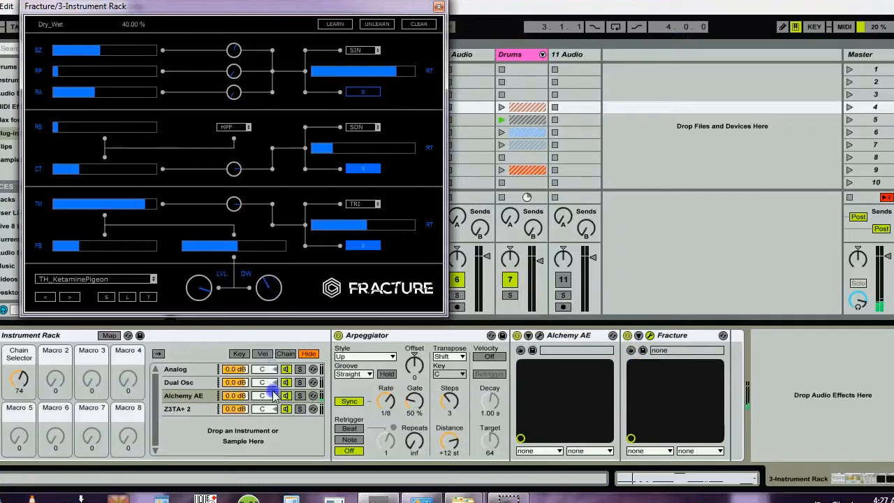
{"action": "left_click", "coordinate": [437, 7]}
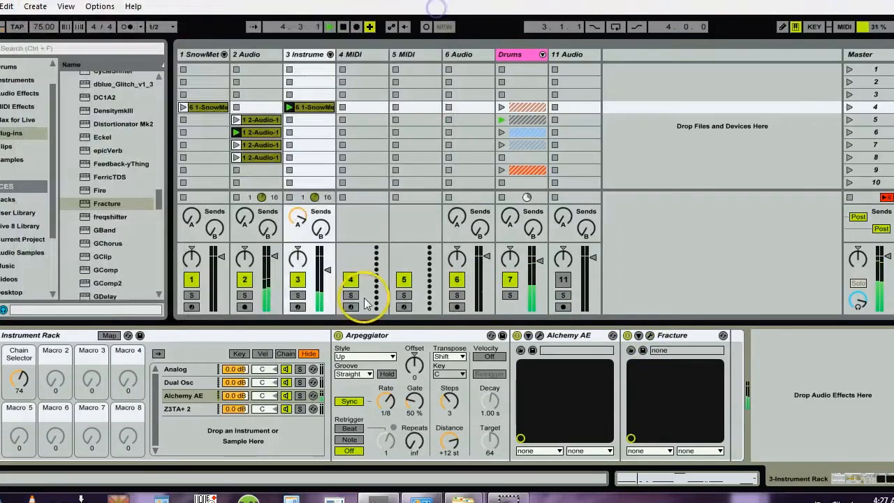
Insert a new audio track directly after track 3 and recolour track 3's MIDI clip cyan.
{"action": "left_click", "coordinate": [303, 108]}
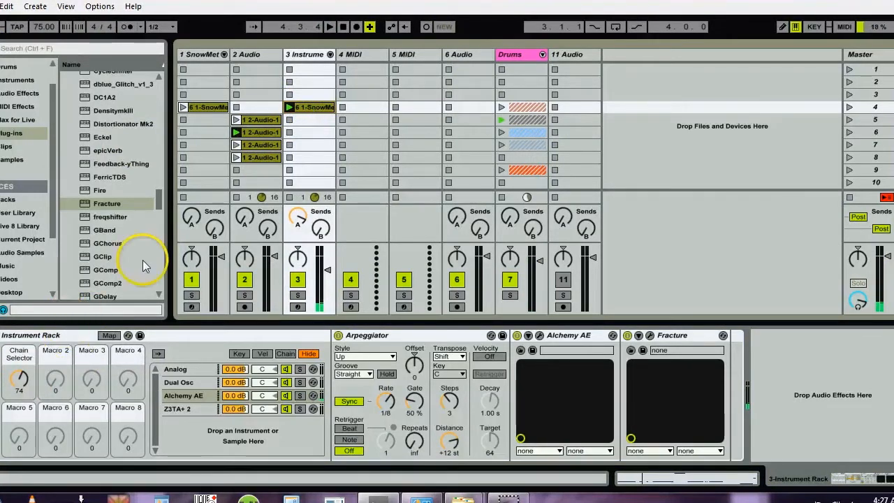
{"action": "left_click", "coordinate": [307, 56]}
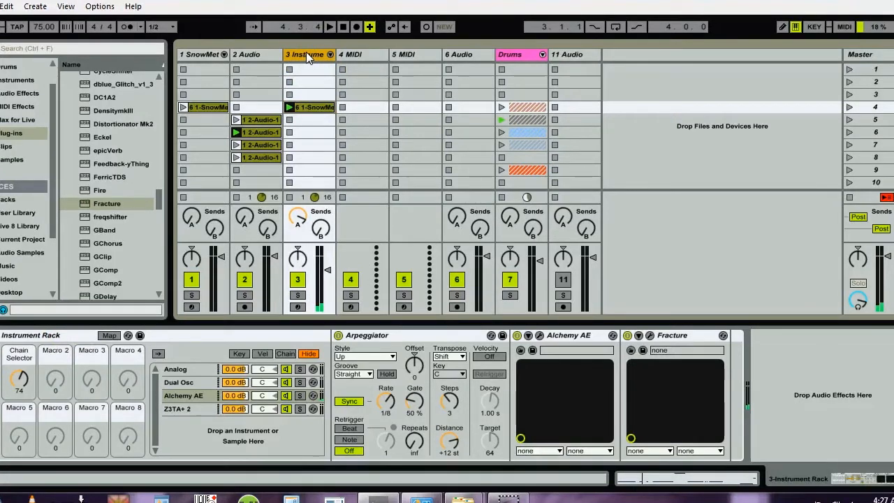
{"action": "key", "text": "ctrl+t"}
{"action": "left_click", "coordinate": [310, 109]}
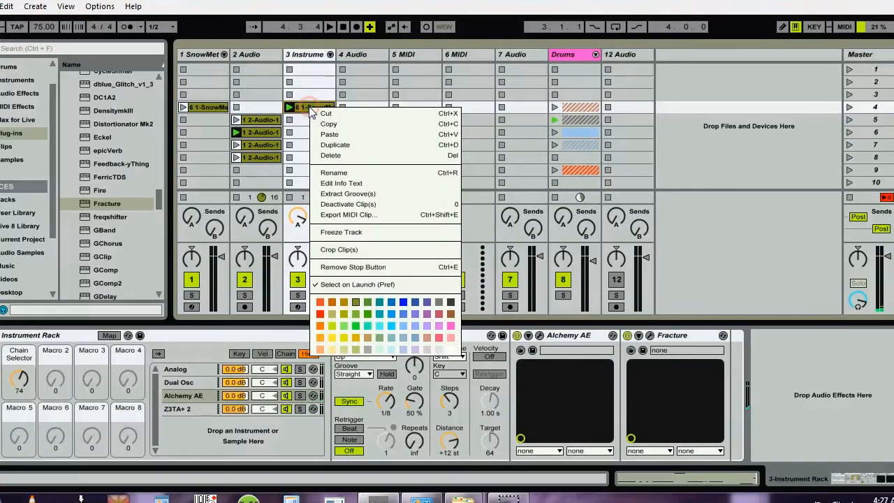
{"action": "left_click", "coordinate": [379, 324]}
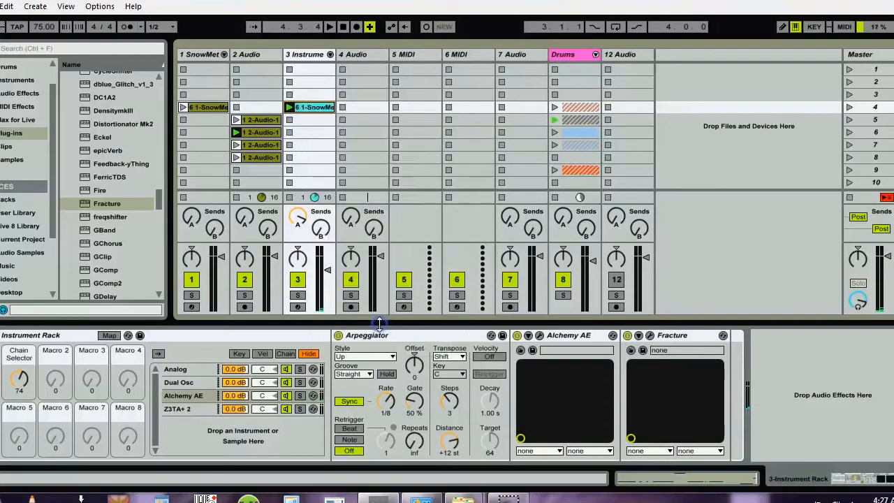
Show the input/output routing and set track 4's audio input to 3-Instrument Rack.
{"action": "left_click", "coordinate": [352, 54]}
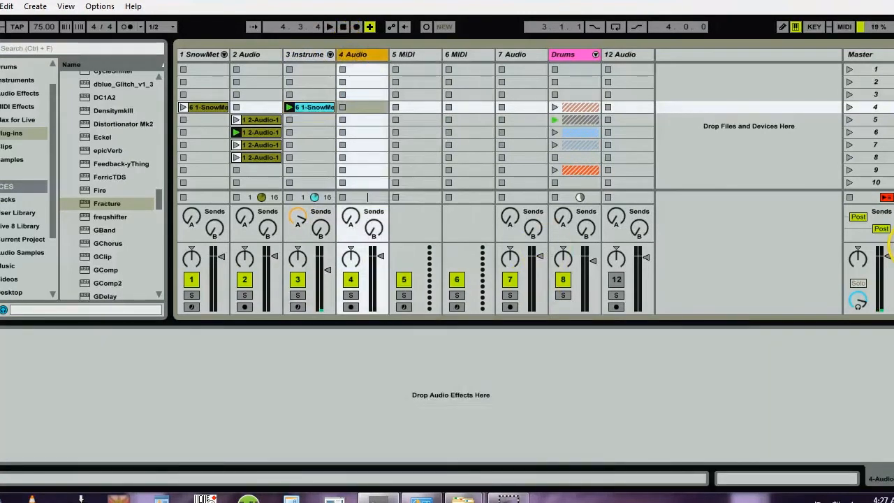
{"action": "key", "text": "ctrl+alt+i"}
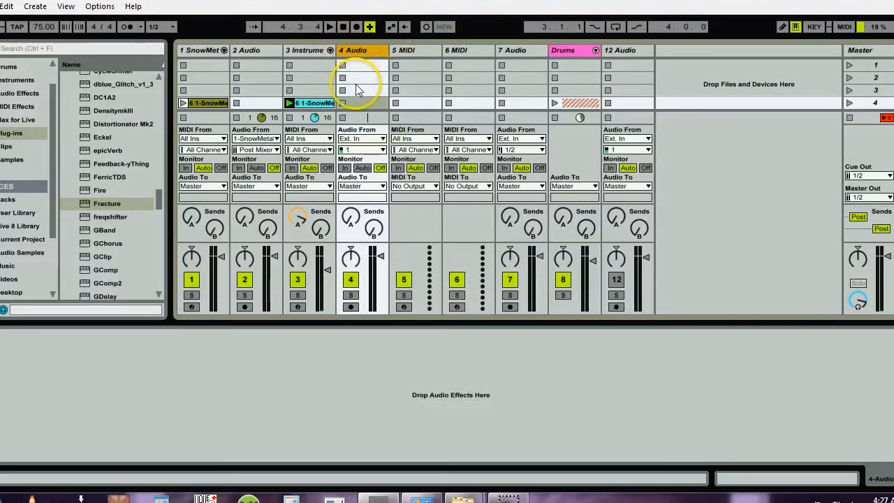
{"action": "left_click", "coordinate": [367, 140]}
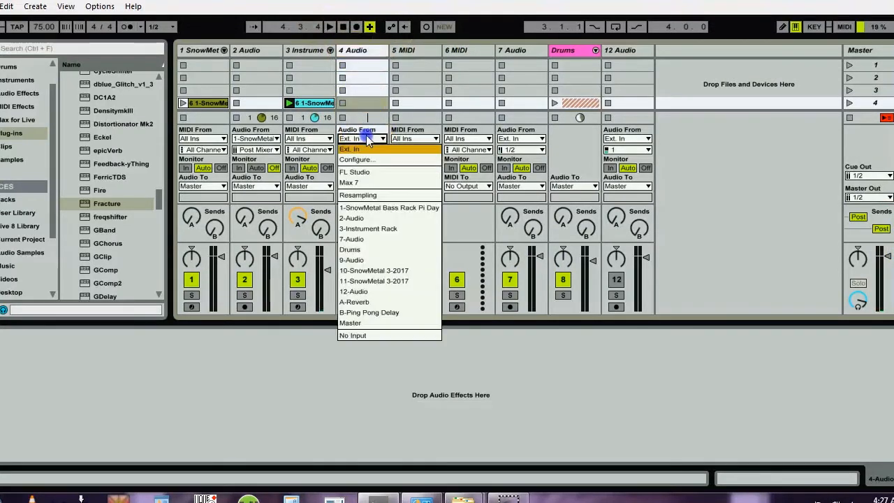
{"action": "left_click", "coordinate": [362, 229]}
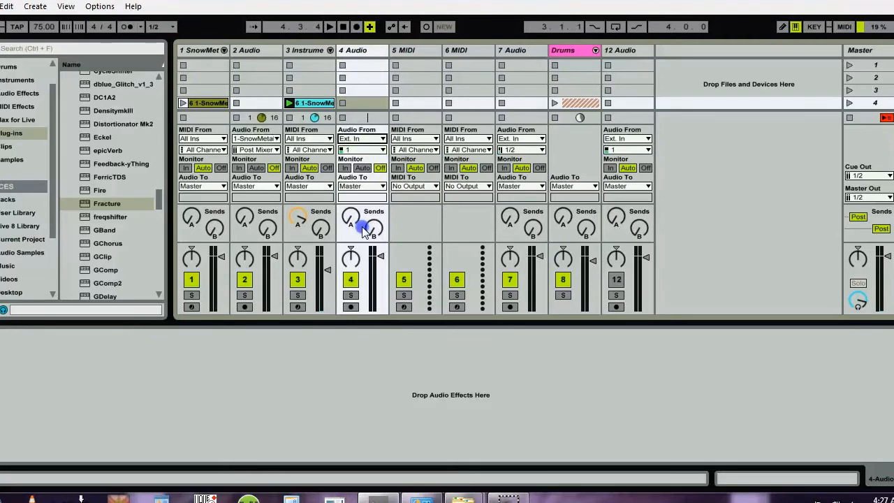
Prepare track 4 for silent recording by deactivating its output, raising send A, hiding the routing section, and arming it.
{"action": "left_click", "coordinate": [352, 280]}
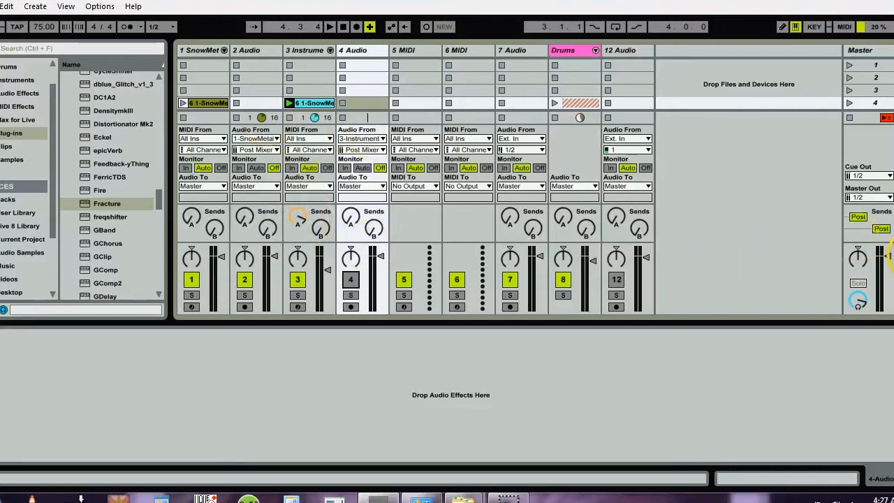
{"action": "left_click", "coordinate": [891, 255]}
{"action": "left_click_drag", "start_coordinate": [353, 221], "coordinate": [353, 209]}
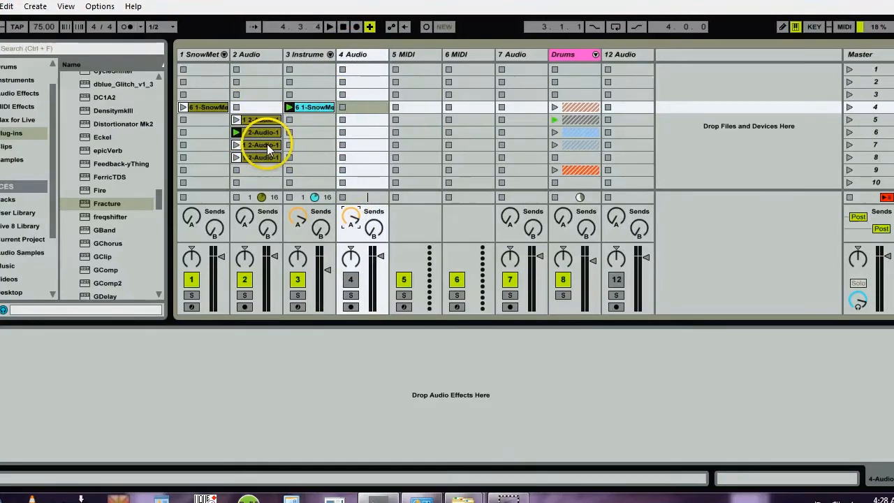
{"action": "left_click", "coordinate": [351, 306]}
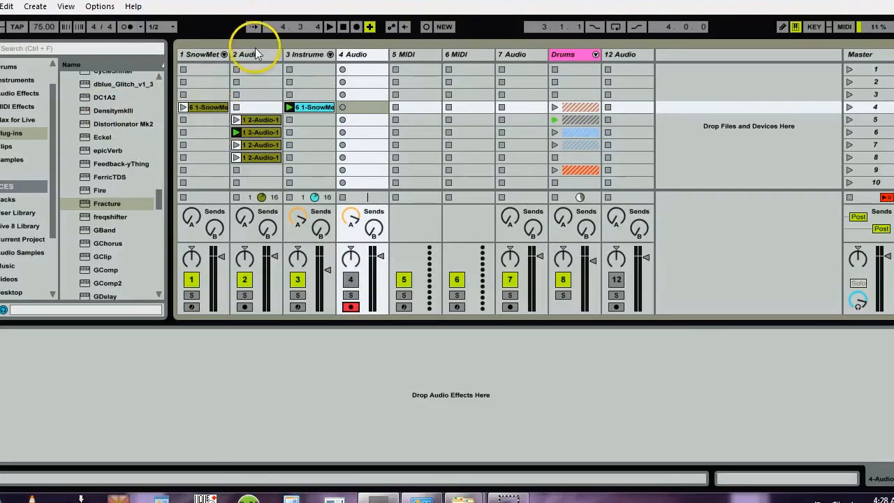
Set track 3's Chain Selector macro to 0 and start recording into track 4's slot in scene 4.
{"action": "left_click", "coordinate": [295, 54]}
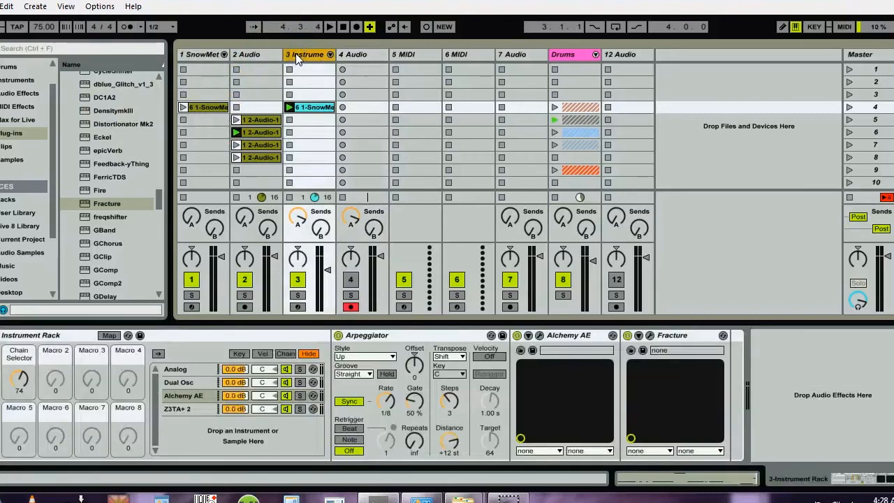
{"action": "left_click", "coordinate": [20, 377]}
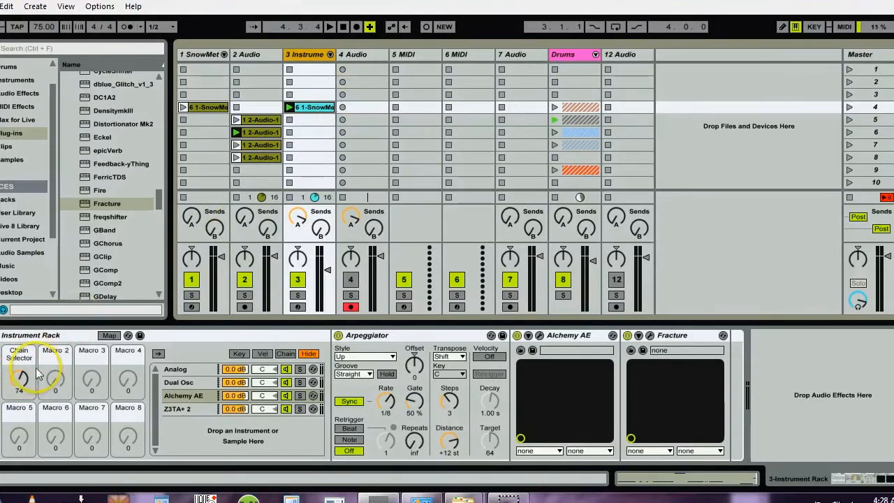
{"action": "left_click_drag", "start_coordinate": [20, 377], "coordinate": [12, 417]}
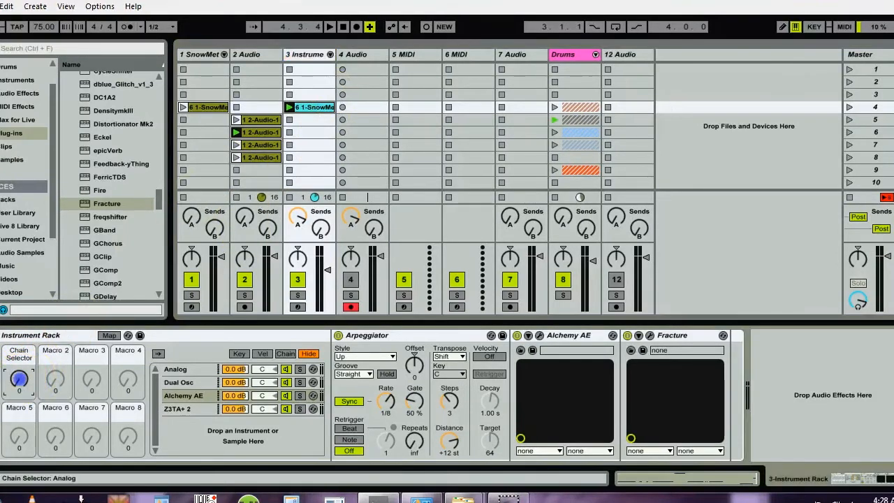
{"action": "left_click", "coordinate": [343, 108]}
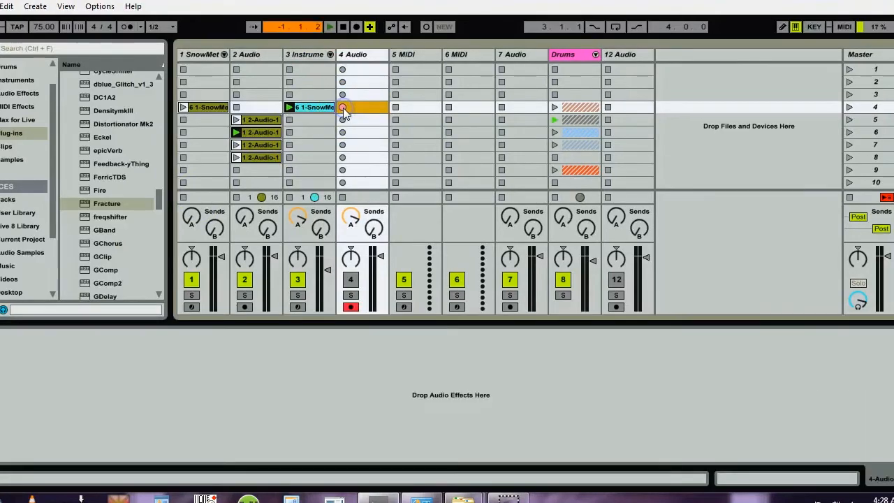
Sweep track 3's Chain Selector macro up and down through the four chains while the first take records.
{"action": "left_click", "coordinate": [300, 55]}
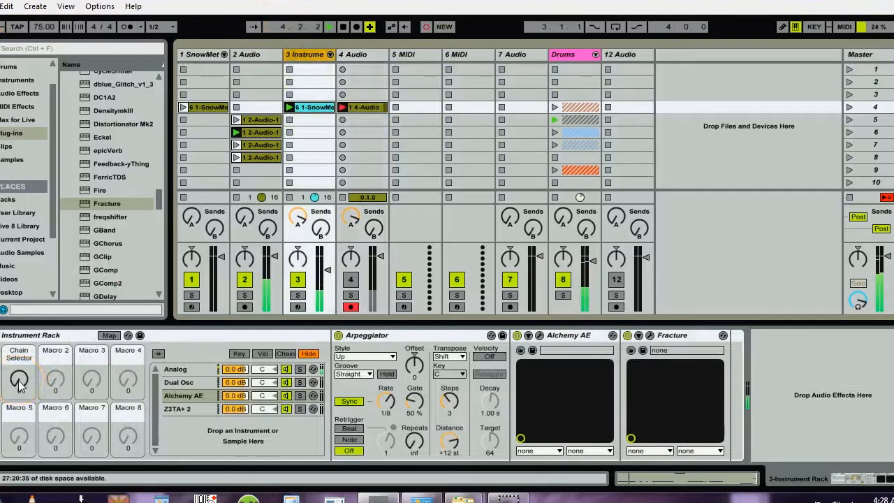
{"action": "left_click_drag", "start_coordinate": [19, 387], "coordinate": [19, 386]}
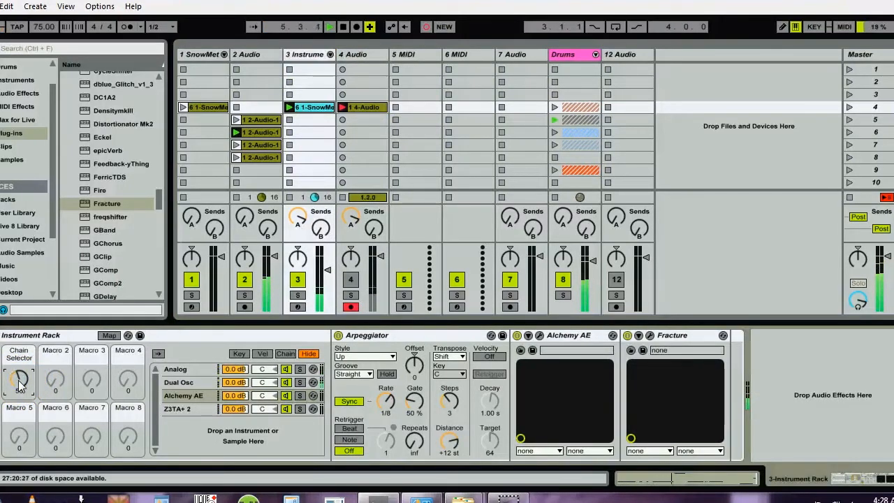
{"action": "left_click_drag", "start_coordinate": [19, 387], "coordinate": [20, 384]}
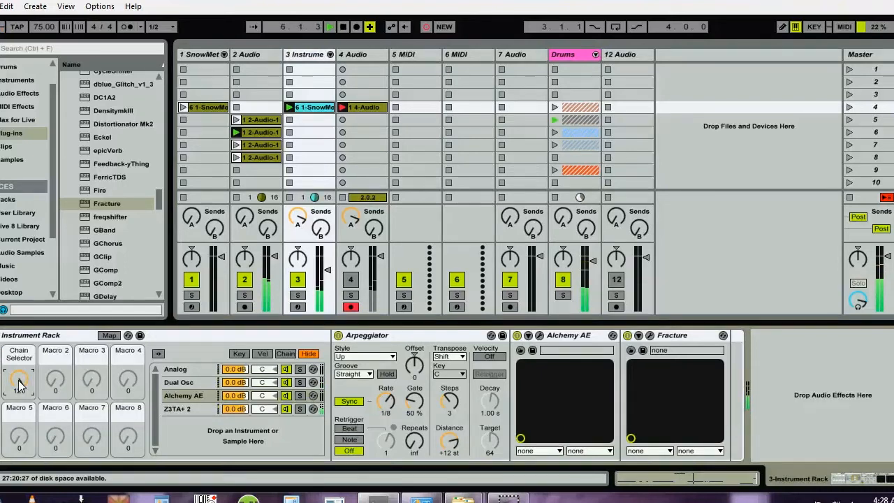
{"action": "left_click_drag", "start_coordinate": [19, 381], "coordinate": [20, 381]}
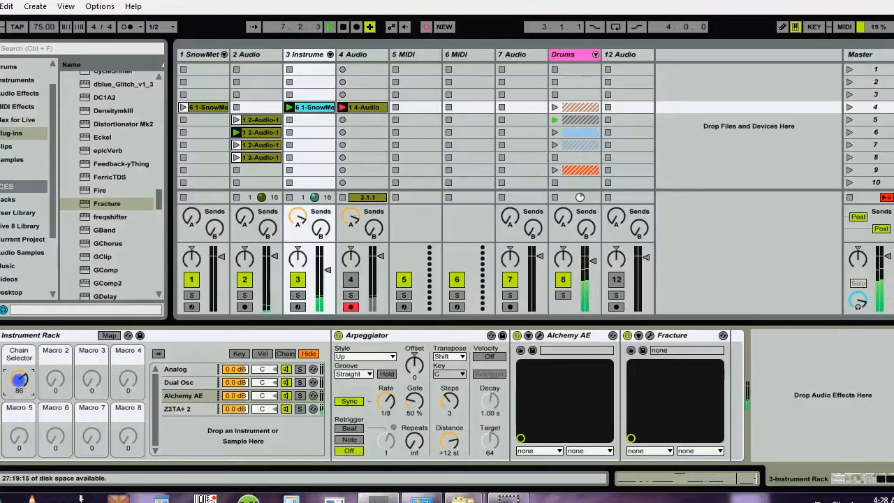
{"action": "left_click_drag", "start_coordinate": [19, 381], "coordinate": [19, 380]}
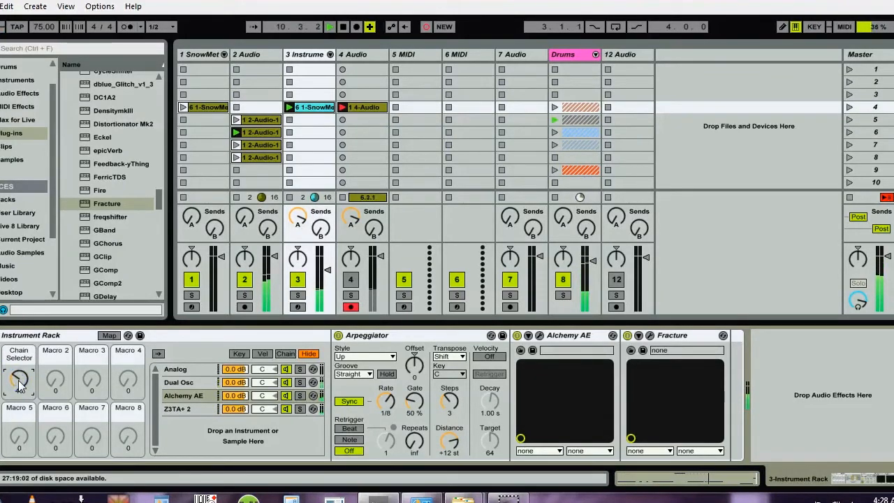
{"action": "left_click_drag", "start_coordinate": [19, 380], "coordinate": [14, 375]}
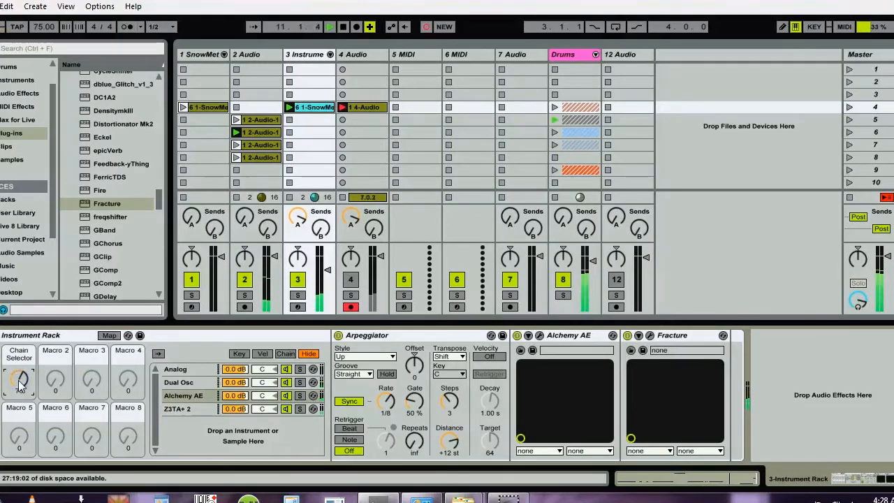
Record a second take in track 4's scene 5 slot, sweeping the Chain Selector from 0 to 87 and back to 0.
{"action": "left_click", "coordinate": [343, 120]}
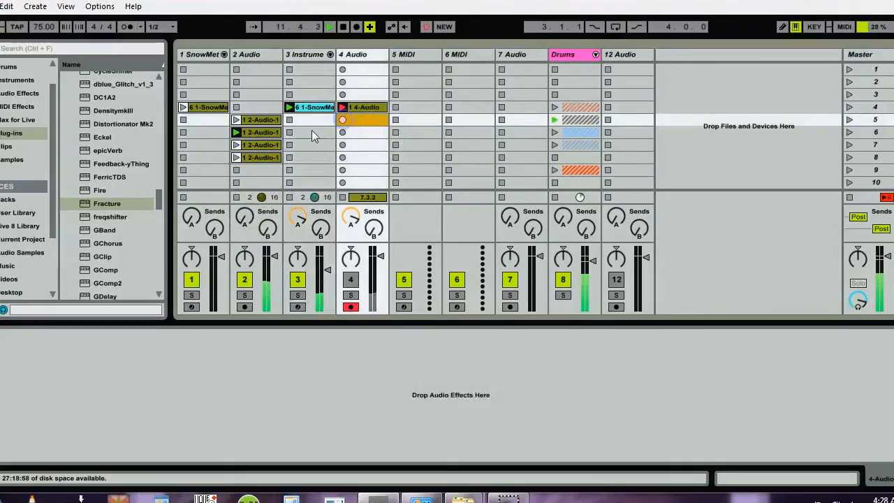
{"action": "left_click", "coordinate": [298, 55]}
{"action": "left_click_drag", "start_coordinate": [19, 378], "coordinate": [19, 405]}
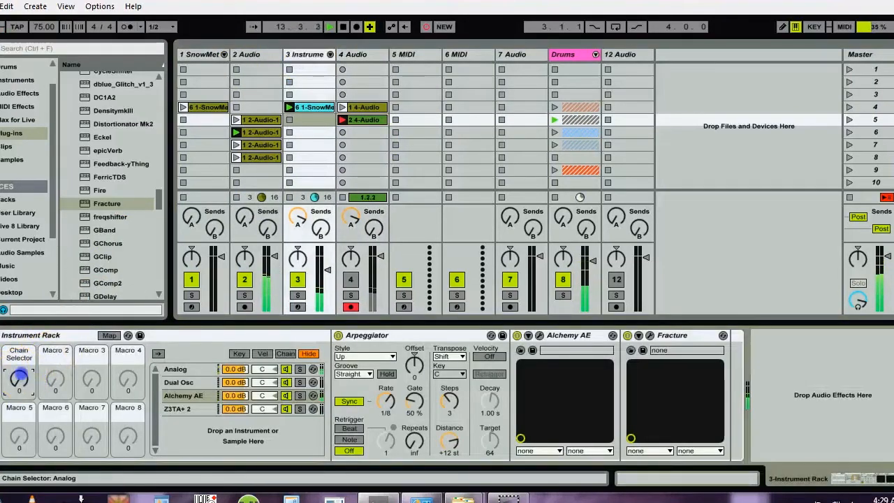
{"action": "left_click_drag", "start_coordinate": [19, 378], "coordinate": [22, 379]}
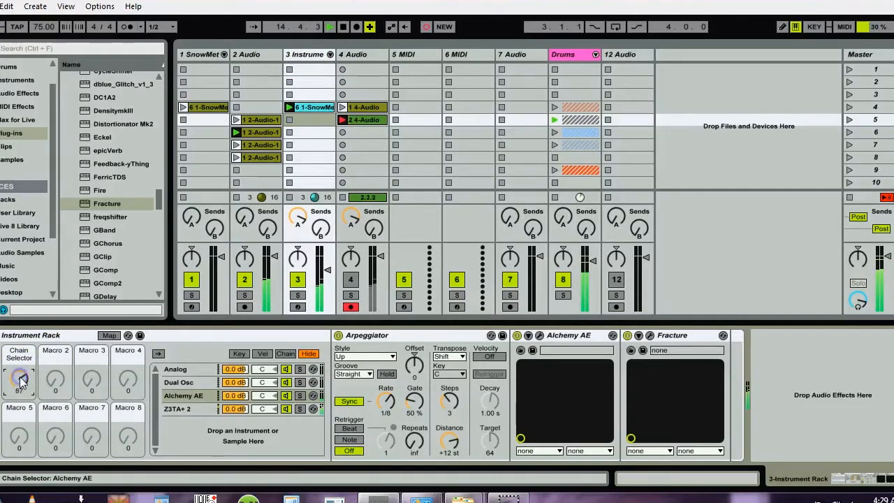
{"action": "left_click_drag", "start_coordinate": [31, 372], "coordinate": [21, 402]}
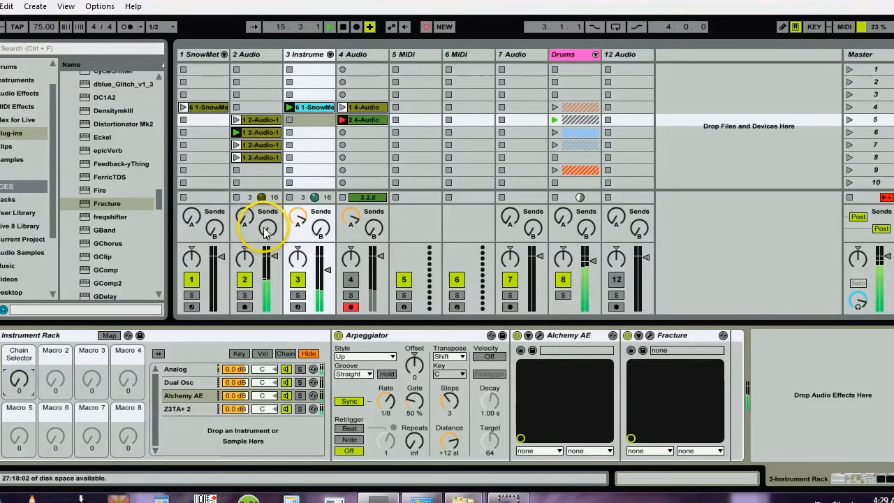
Record a third take in track 4's scene 6 slot while moving the Chain Selector to 30, then stop playback.
{"action": "left_click", "coordinate": [342, 132]}
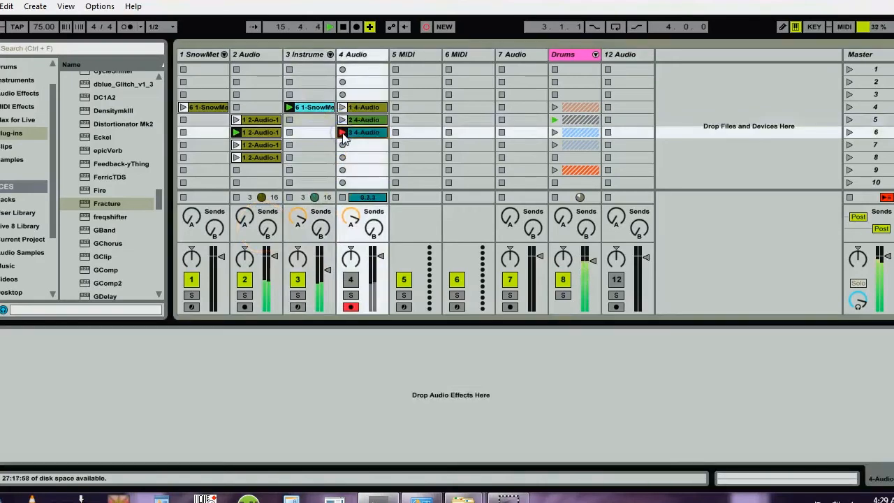
{"action": "left_click", "coordinate": [318, 58]}
{"action": "left_click_drag", "start_coordinate": [20, 381], "coordinate": [22, 387]}
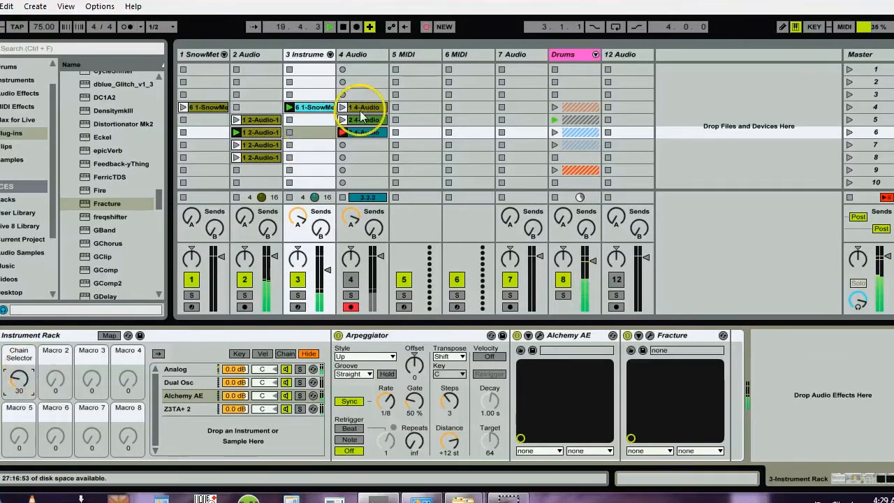
{"action": "key", "text": "space"}
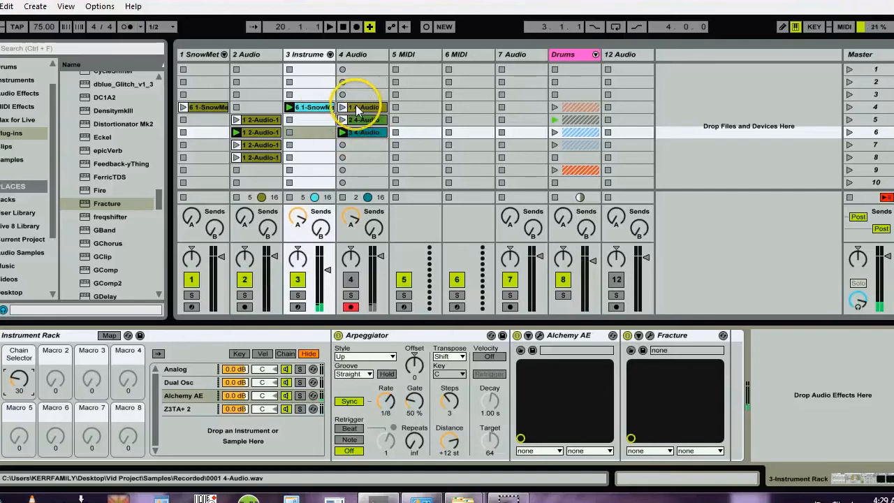
Move the first recorded take on track 4 from scene 4 to the scene 7 slot.
{"action": "left_click", "coordinate": [358, 110]}
{"action": "left_click_drag", "start_coordinate": [357, 115], "coordinate": [357, 150]}
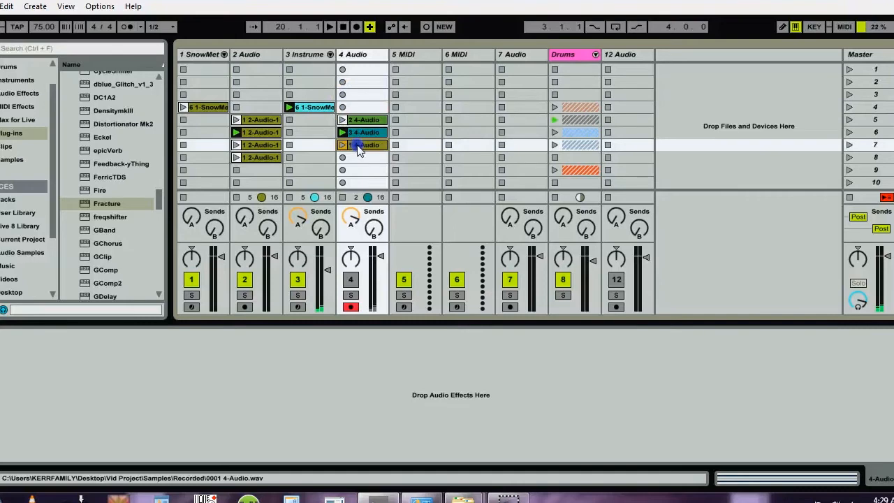
Loop track 4's scene 7 clip over its first four bars, and duplicate it to scene 8 with the loop moved to bars 5–9.
{"action": "double_click", "coordinate": [358, 145]}
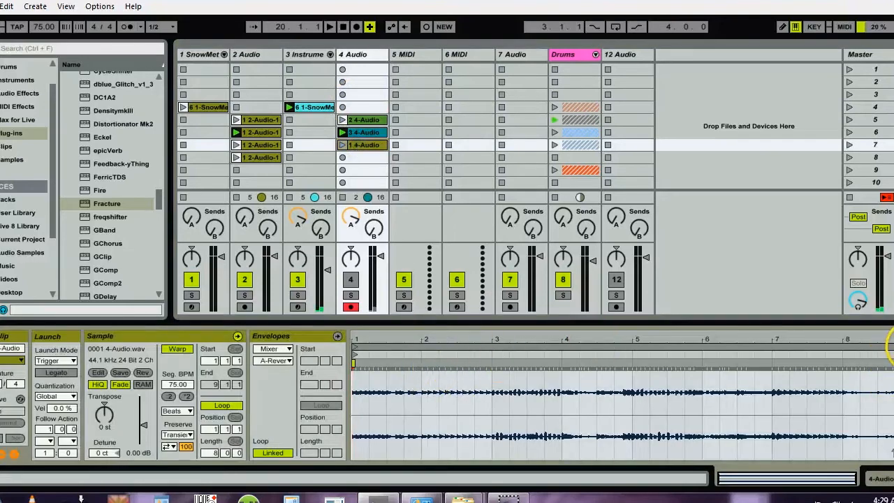
{"action": "left_click_drag", "start_coordinate": [890, 349], "coordinate": [634, 369]}
{"action": "left_click", "coordinate": [362, 145]}
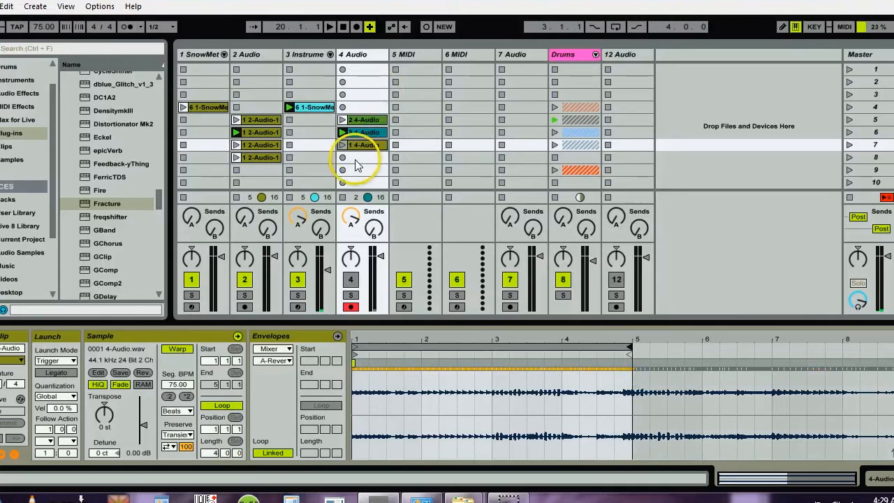
{"action": "left_click_drag", "start_coordinate": [362, 145], "coordinate": [362, 155]}
{"action": "left_click", "coordinate": [511, 343]}
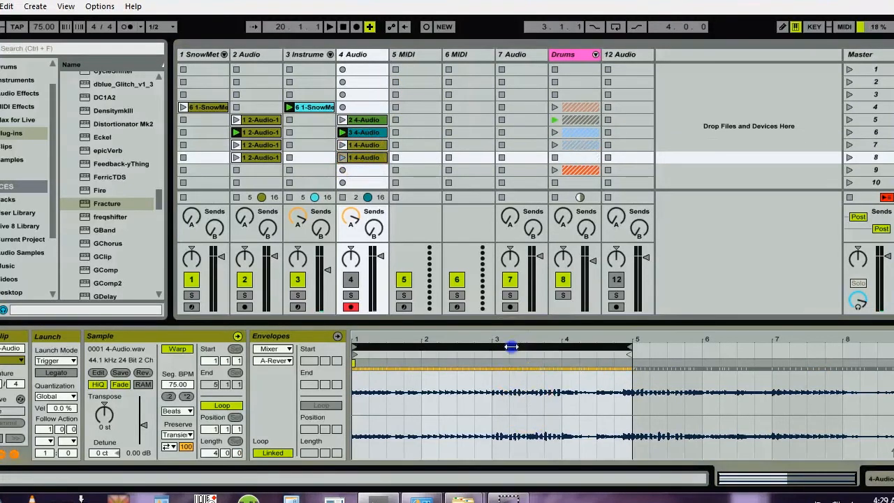
{"action": "key", "text": "Down"}
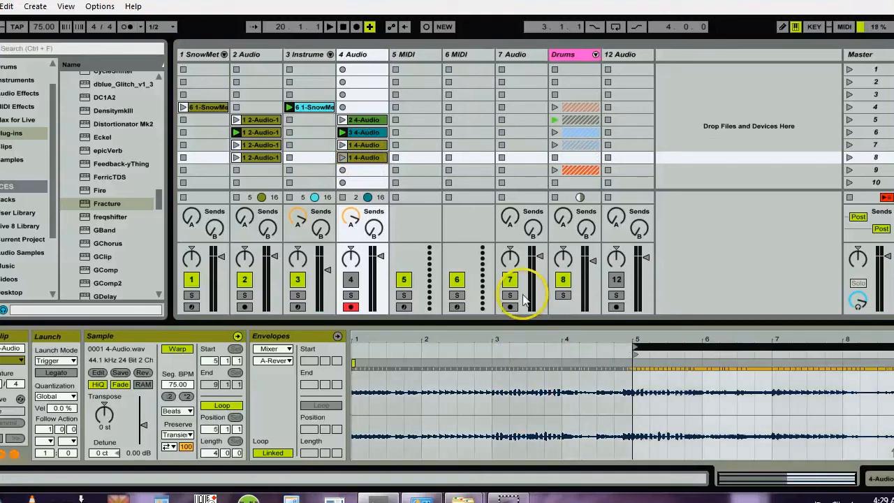
Enable Legato launching for all four audio clips on track 4, keeping their launch quantization at Global.
{"action": "left_click", "coordinate": [359, 120]}
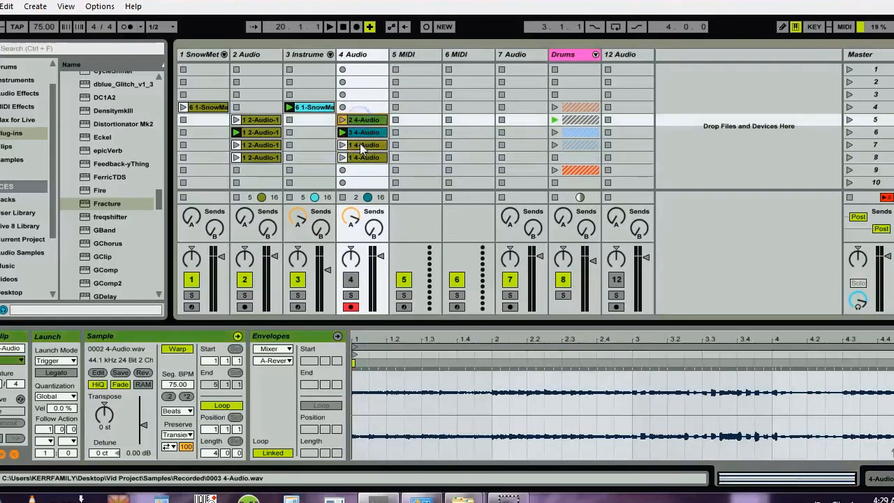
{"action": "left_click", "coordinate": [361, 158], "text": "shift"}
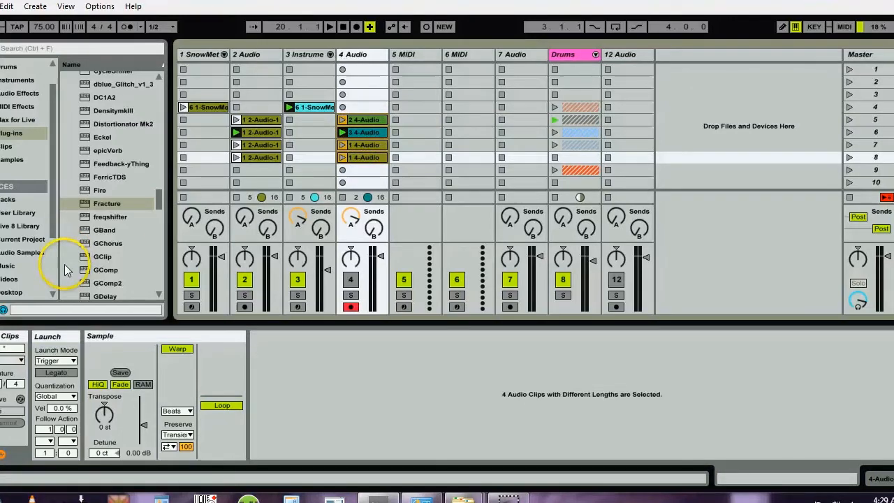
{"action": "left_click", "coordinate": [56, 372]}
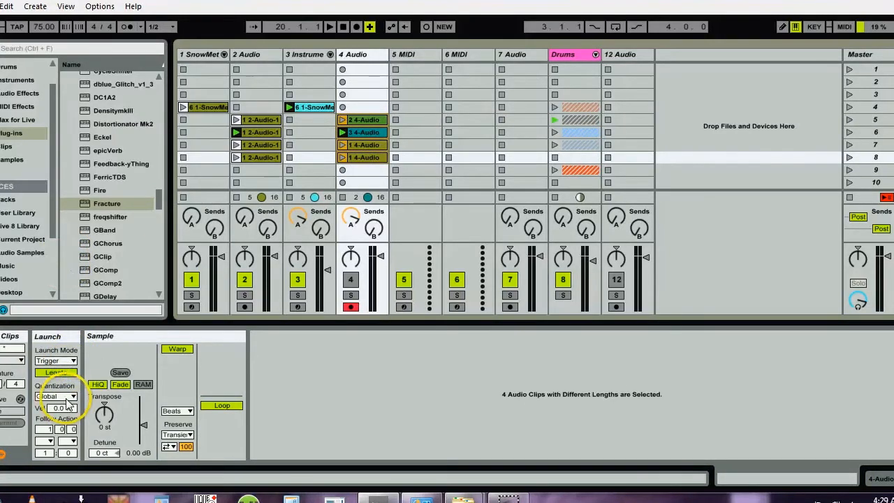
{"action": "left_click", "coordinate": [69, 397]}
{"action": "left_click", "coordinate": [67, 400]}
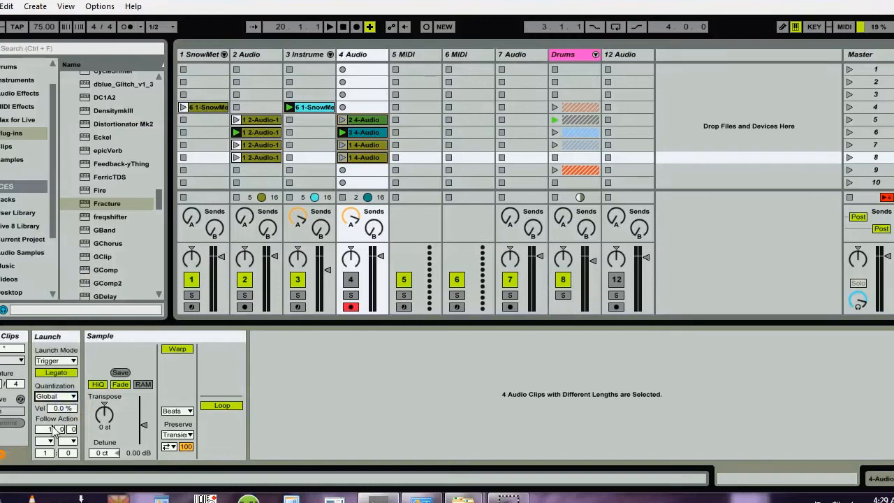
Give the four selected clips a follow action of Any with a follow time of 0.2.0.
{"action": "left_click_drag", "start_coordinate": [50, 429], "coordinate": [61, 436]}
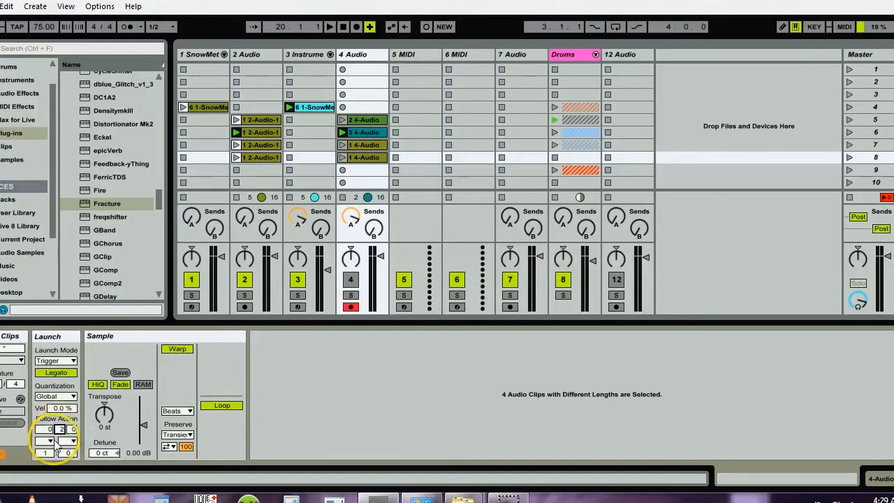
{"action": "left_click", "coordinate": [46, 453]}
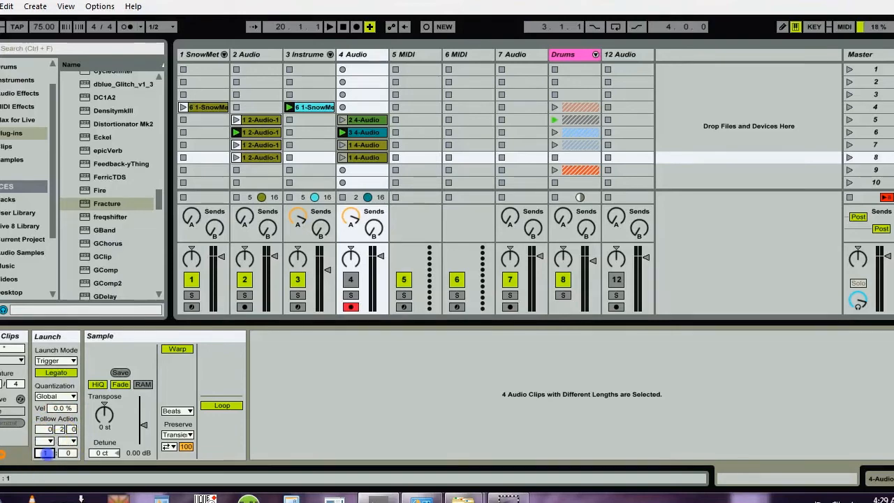
{"action": "left_click", "coordinate": [46, 441]}
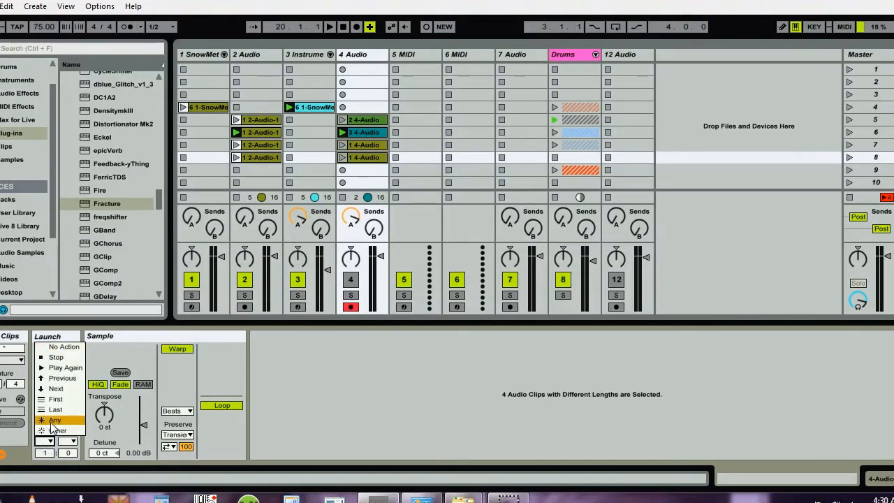
{"action": "left_click", "coordinate": [48, 421]}
Recolor track 4's four audio clips light blue to match track 3's clip.
{"action": "left_click", "coordinate": [360, 120]}
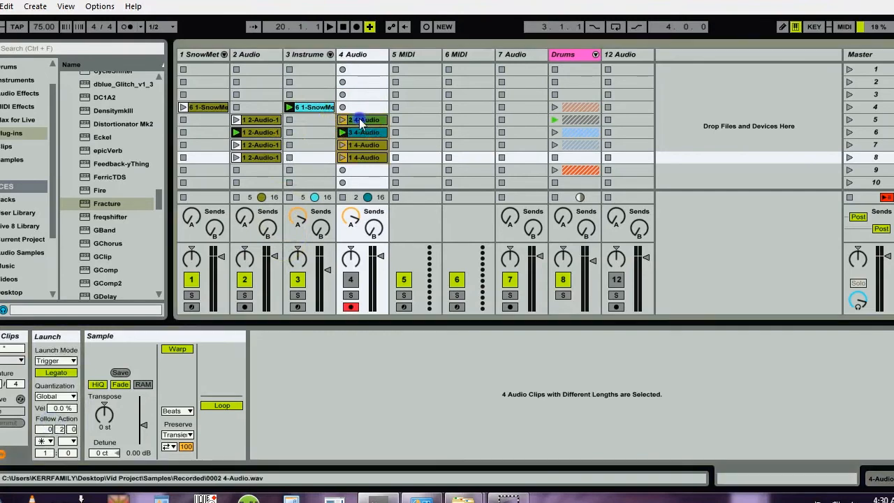
{"action": "right_click", "coordinate": [358, 160]}
{"action": "left_click", "coordinate": [428, 340]}
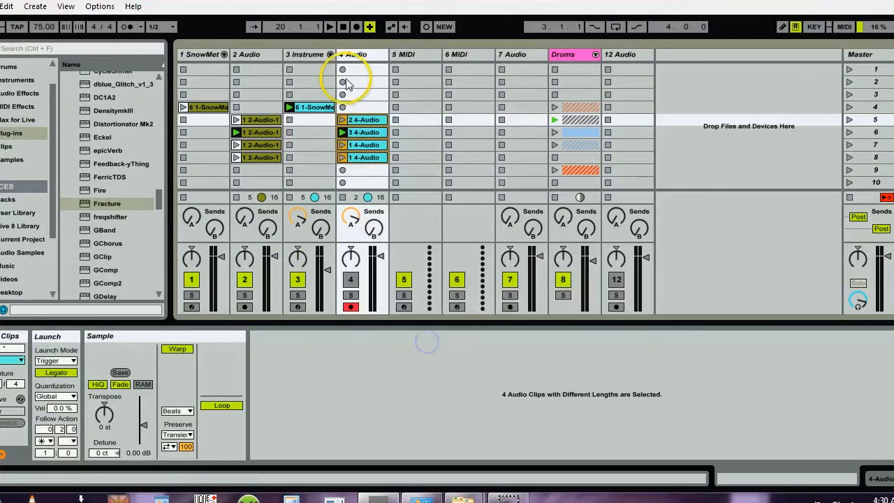
Hot-swap track 3's Instrument Rack for the FireBird plug-in from the Instruments folder.
{"action": "left_click", "coordinate": [307, 108]}
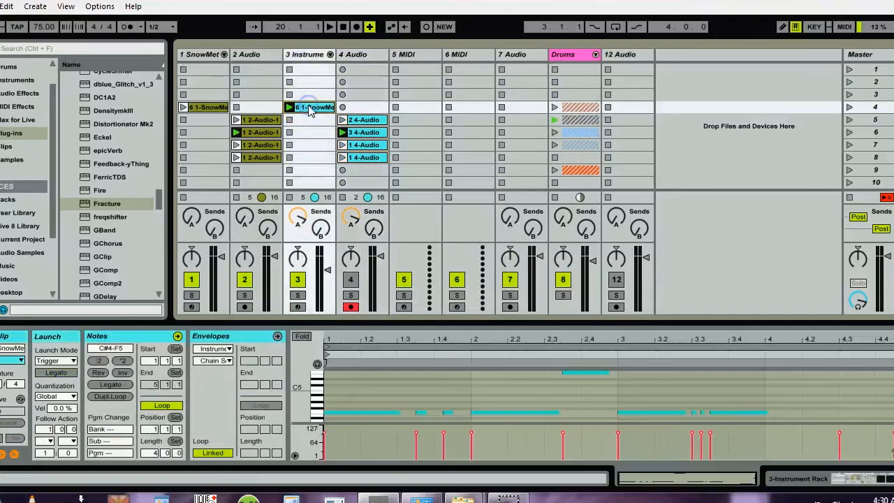
{"action": "left_click", "coordinate": [312, 56]}
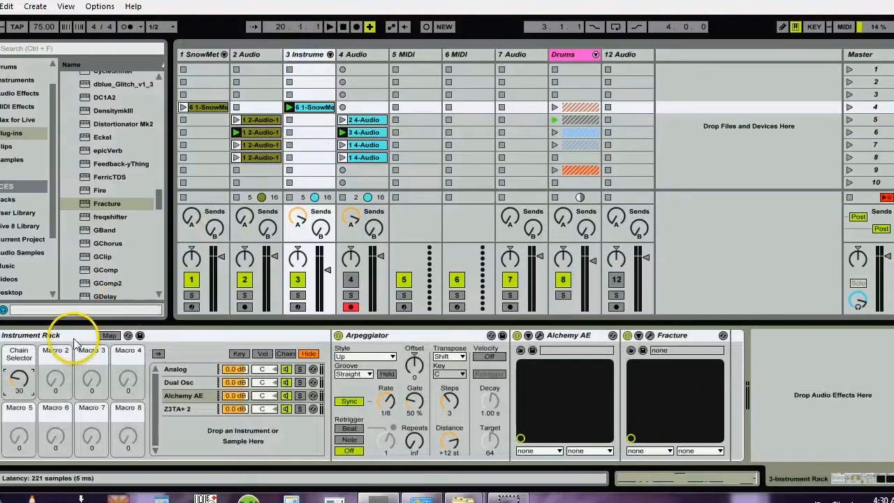
{"action": "left_click", "coordinate": [128, 336]}
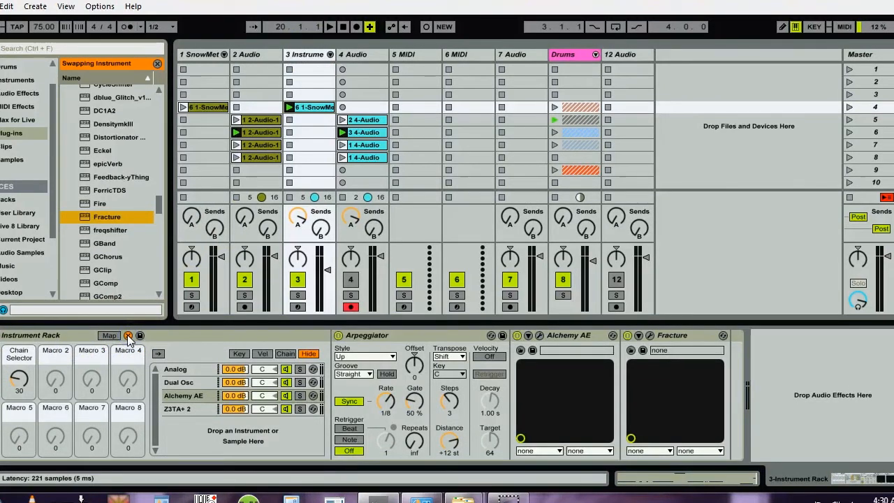
{"action": "left_click", "coordinate": [6, 132]}
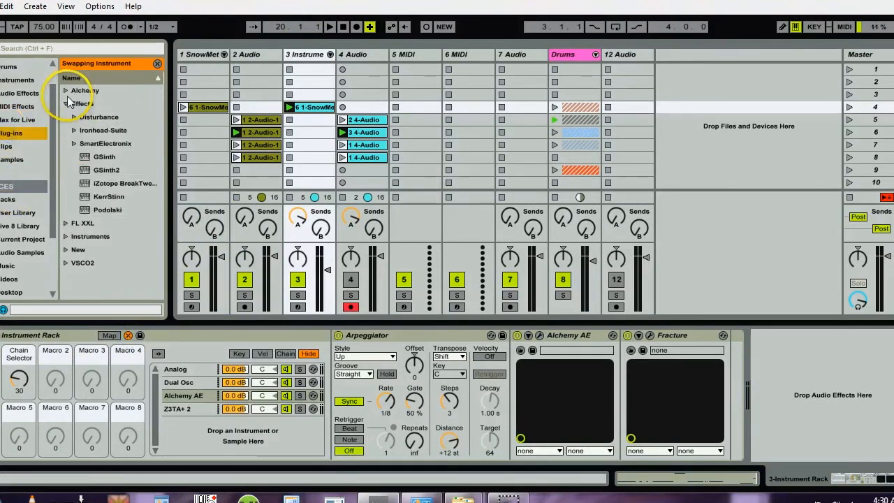
{"action": "left_click", "coordinate": [67, 236]}
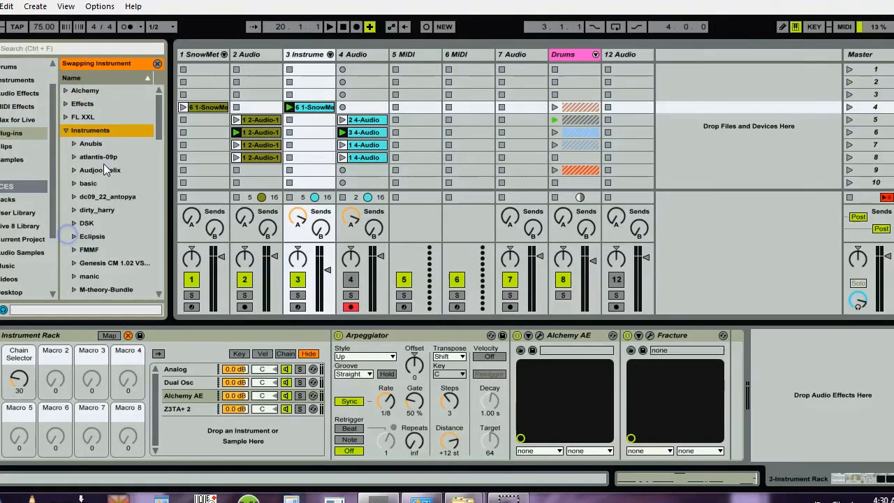
{"action": "left_click_drag", "start_coordinate": [158, 121], "coordinate": [154, 182]}
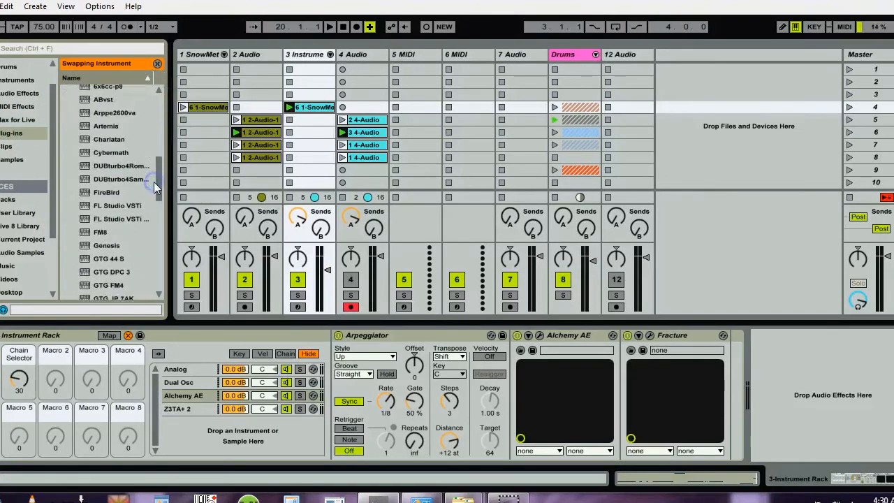
{"action": "left_click", "coordinate": [100, 194]}
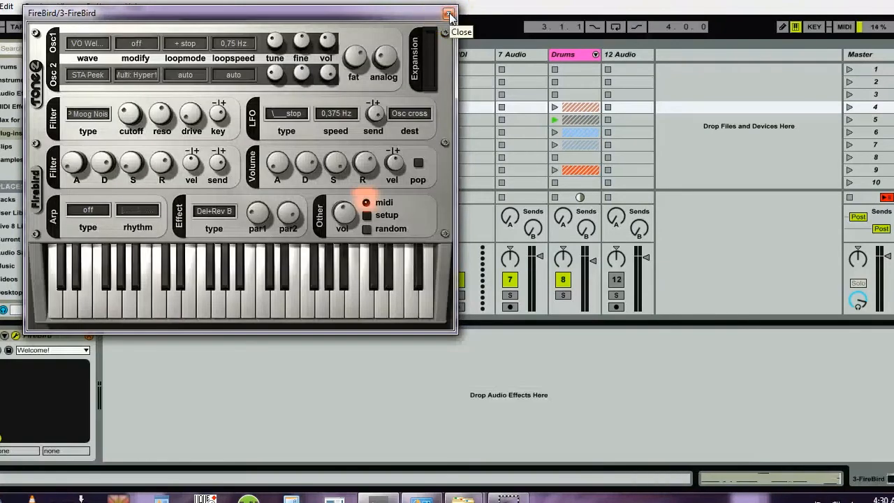
Load FireBird's LD FireRaver preset, leave hot-swap mode and close the plug-in window.
{"action": "left_click", "coordinate": [81, 351]}
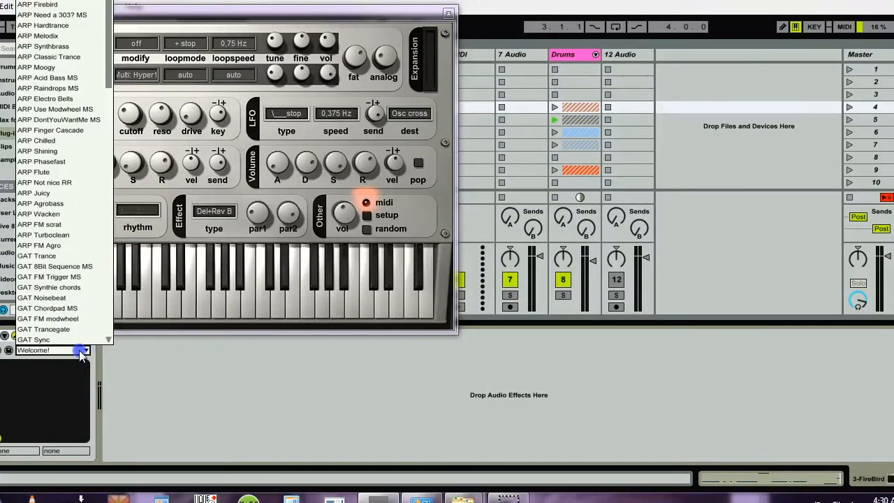
{"action": "left_click_drag", "start_coordinate": [109, 67], "coordinate": [107, 138]}
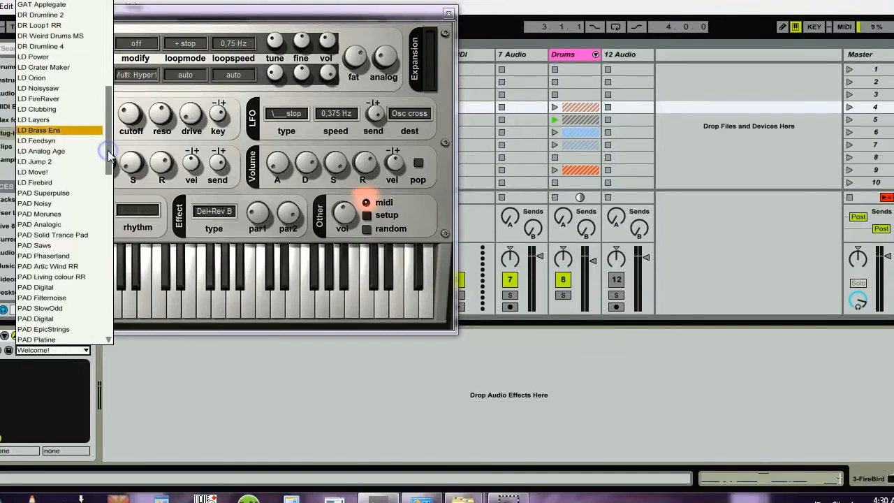
{"action": "left_click", "coordinate": [38, 98]}
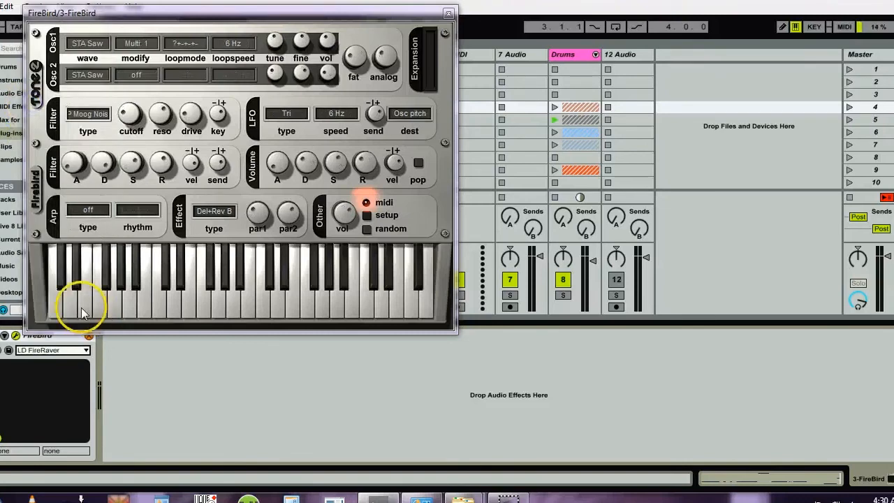
{"action": "left_click", "coordinate": [89, 336]}
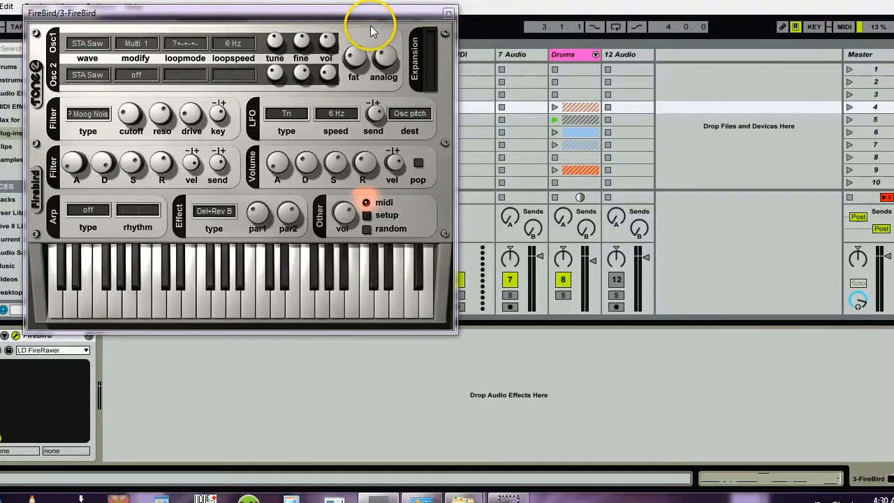
{"action": "left_click", "coordinate": [448, 12]}
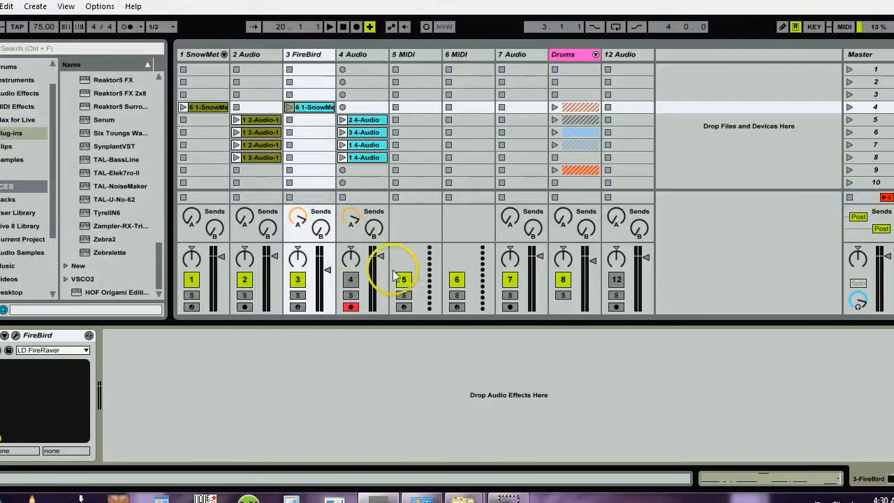
Disarm and reactivate track 4, and audition track 3's scene 4 clip through FireBird.
{"action": "left_click", "coordinate": [351, 306]}
{"action": "left_click", "coordinate": [350, 279]}
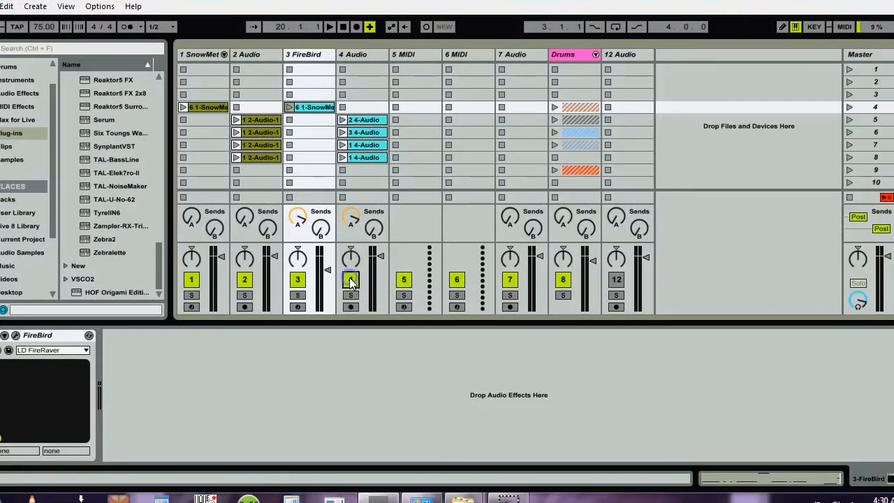
{"action": "left_click", "coordinate": [290, 107]}
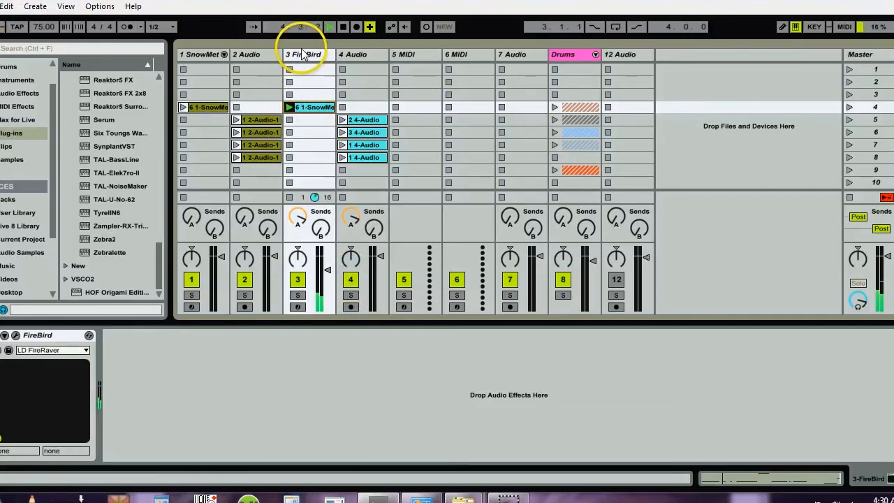
{"action": "key", "text": "space"}
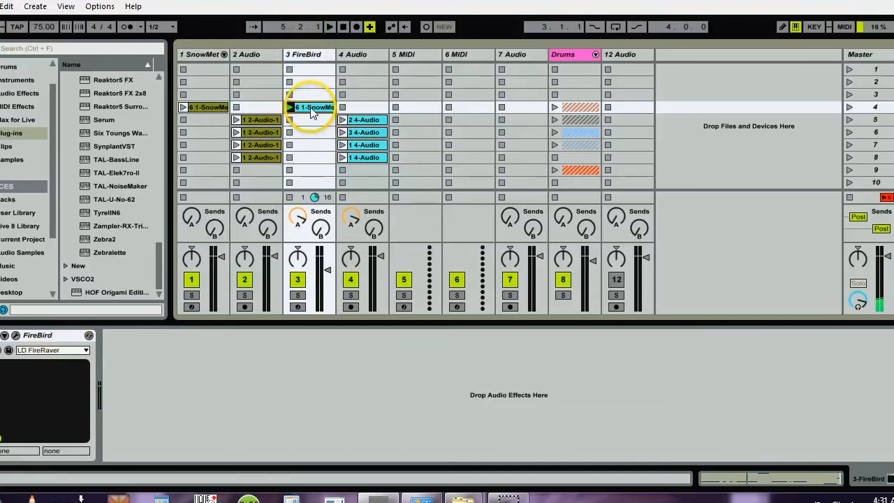
Audition FireBird's ARP Melodix preset on track 3, and switch the instrument to ARP Hardtrance.
{"action": "left_click", "coordinate": [54, 350]}
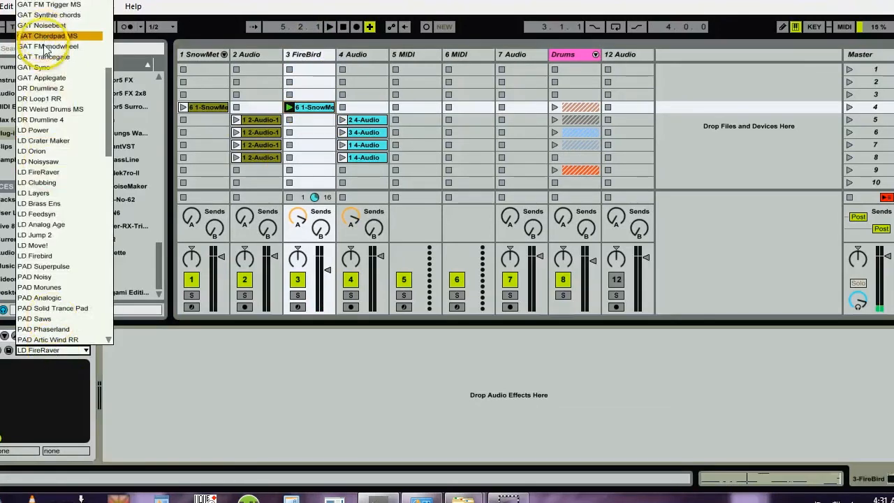
{"action": "left_click_drag", "start_coordinate": [109, 108], "coordinate": [99, 6]}
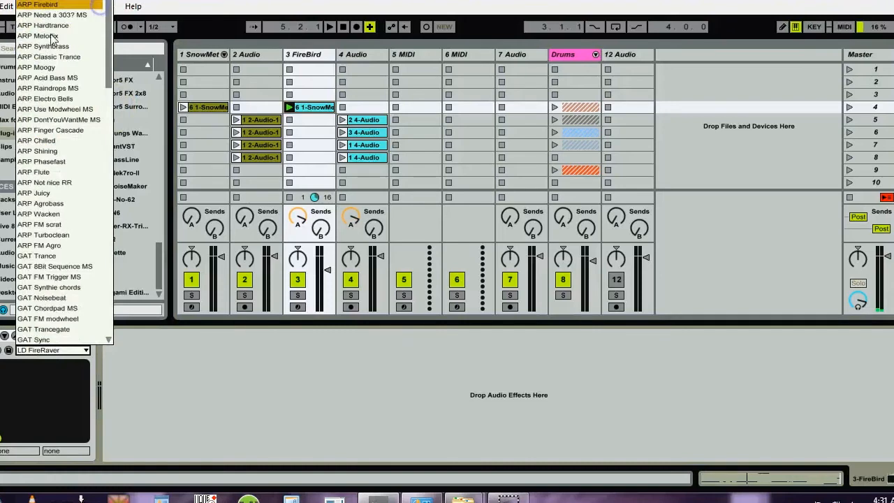
{"action": "left_click", "coordinate": [50, 36]}
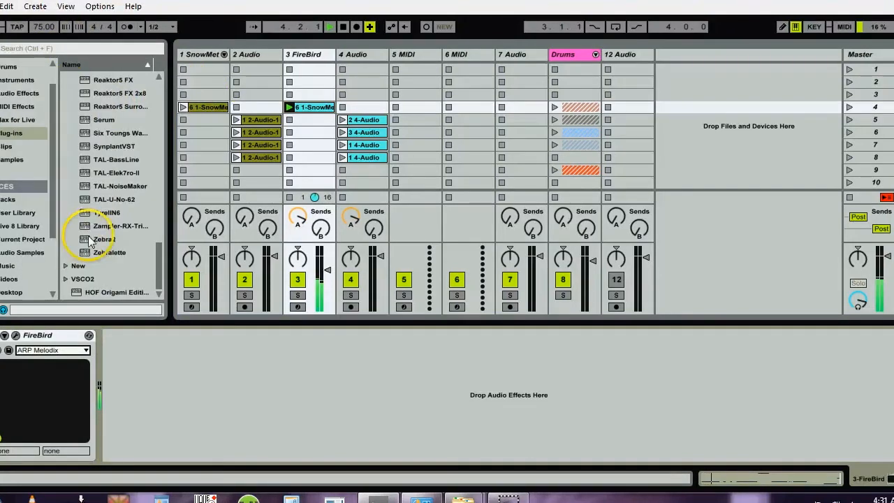
{"action": "left_click", "coordinate": [31, 350]}
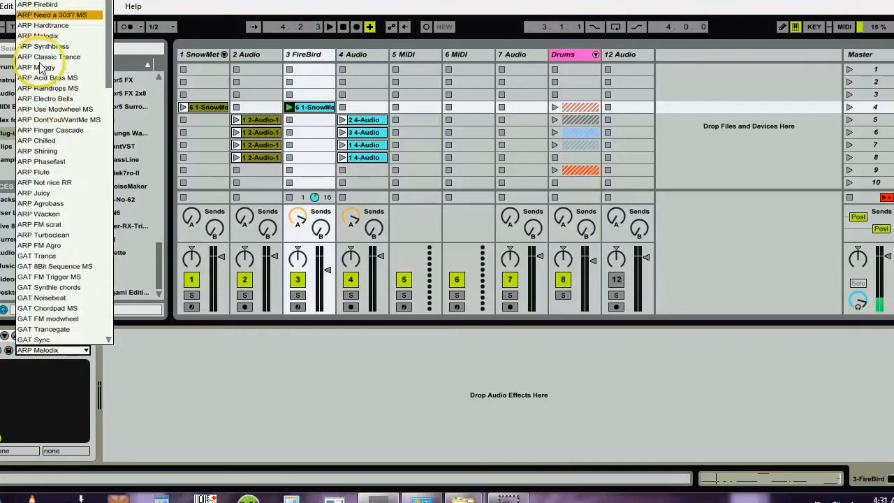
{"action": "left_click", "coordinate": [42, 25]}
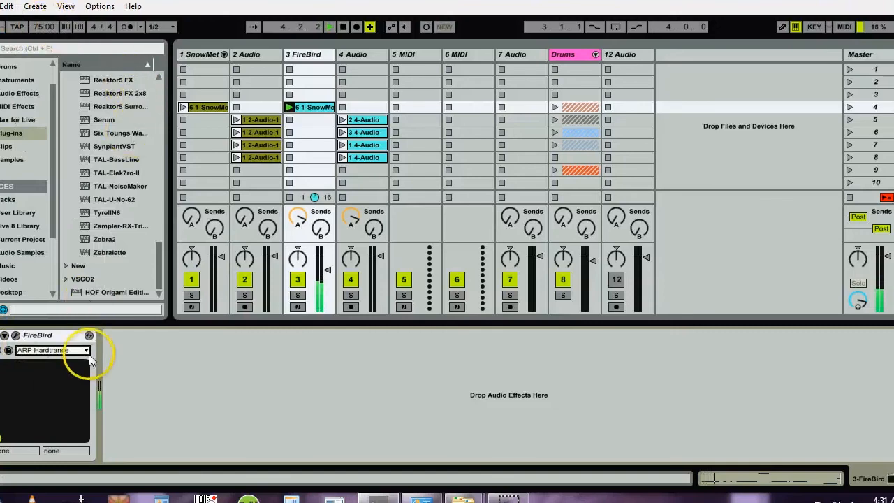
Move track 4's four audio clips down one scene to scenes 6–9, and track 3's clip up to scene 3.
{"action": "left_click", "coordinate": [304, 109]}
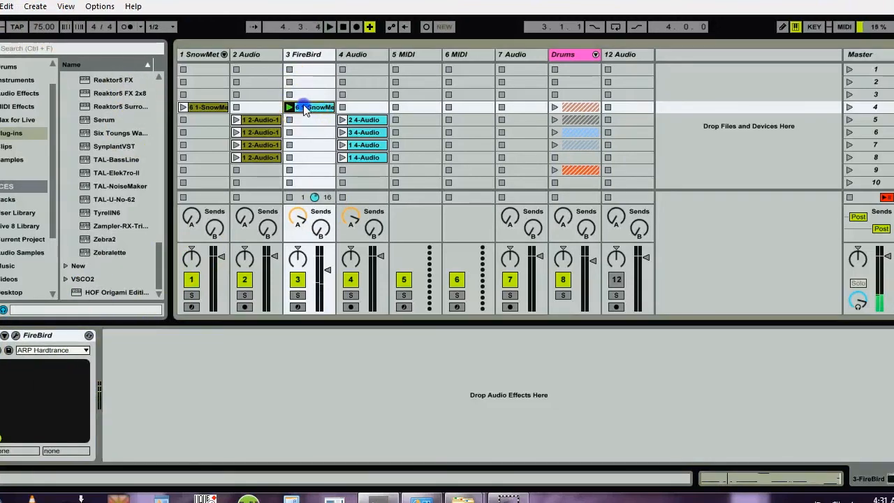
{"action": "left_click", "coordinate": [361, 120]}
{"action": "left_click", "coordinate": [362, 157], "text": "shift"}
{"action": "left_click_drag", "start_coordinate": [361, 158], "coordinate": [359, 168]}
{"action": "left_click_drag", "start_coordinate": [299, 104], "coordinate": [299, 94]}
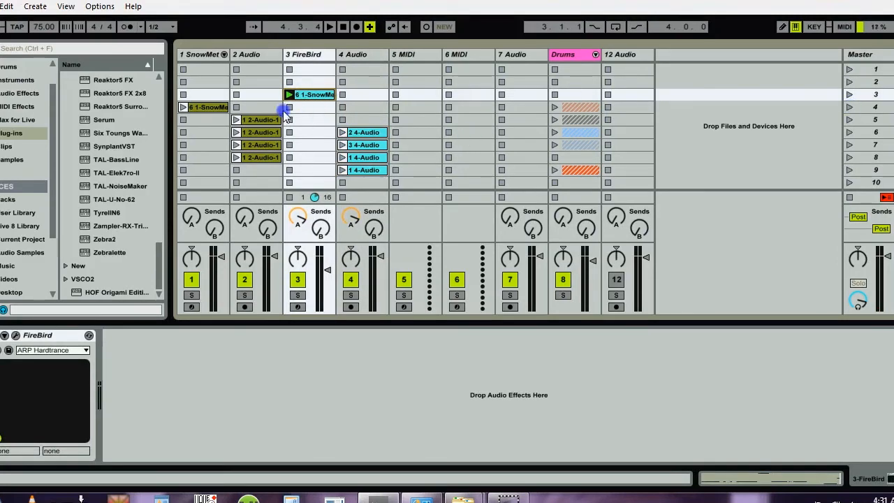
Launch scene 4, lower track 1's volume to about -7.5 dB, and bring in track 2's scene 6 audio clip.
{"action": "left_click", "coordinate": [849, 107]}
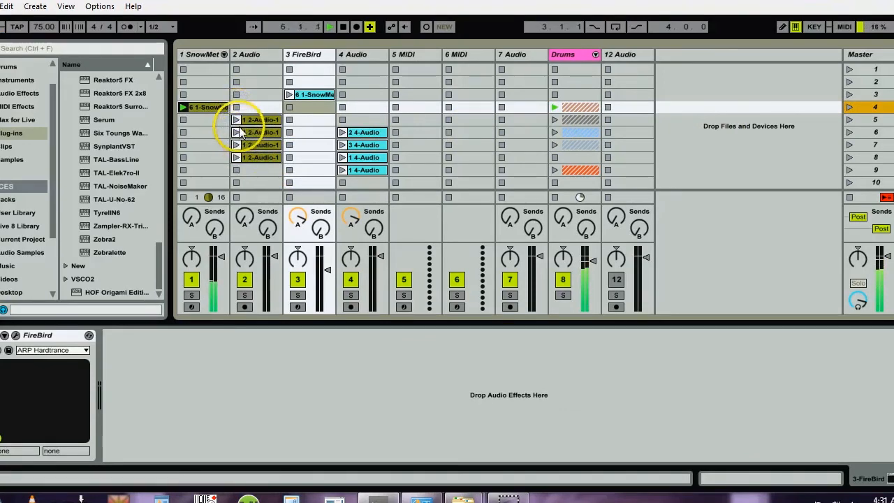
{"action": "left_click_drag", "start_coordinate": [219, 256], "coordinate": [219, 258]}
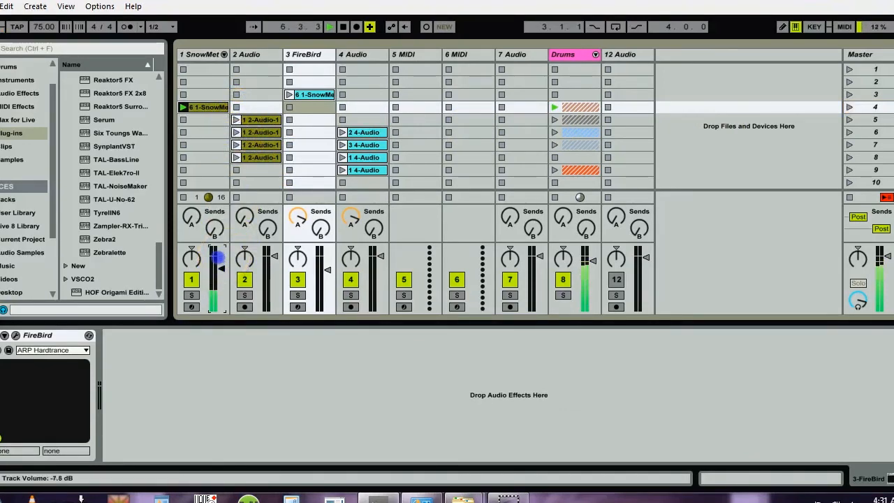
{"action": "left_click", "coordinate": [236, 133]}
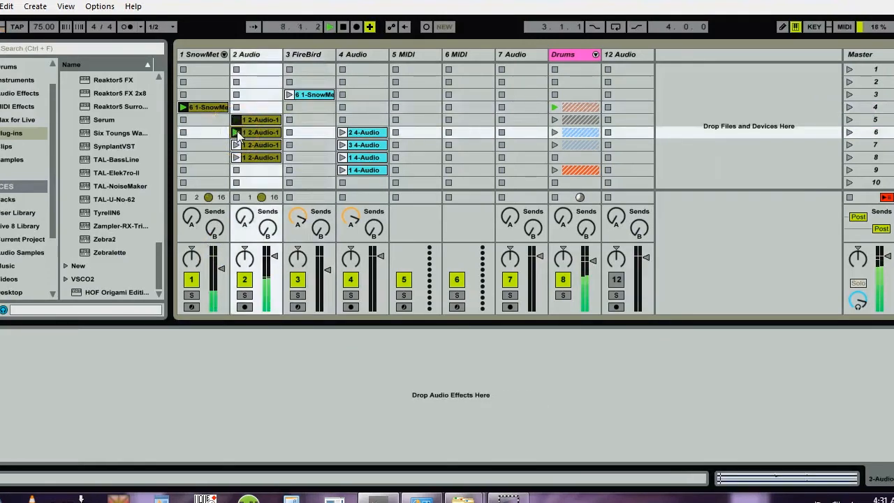
Vary the drums with their scene 5 and 7 clips, and launch scene 6 with the drums switched to their scene 5 clip.
{"action": "left_click", "coordinate": [553, 120]}
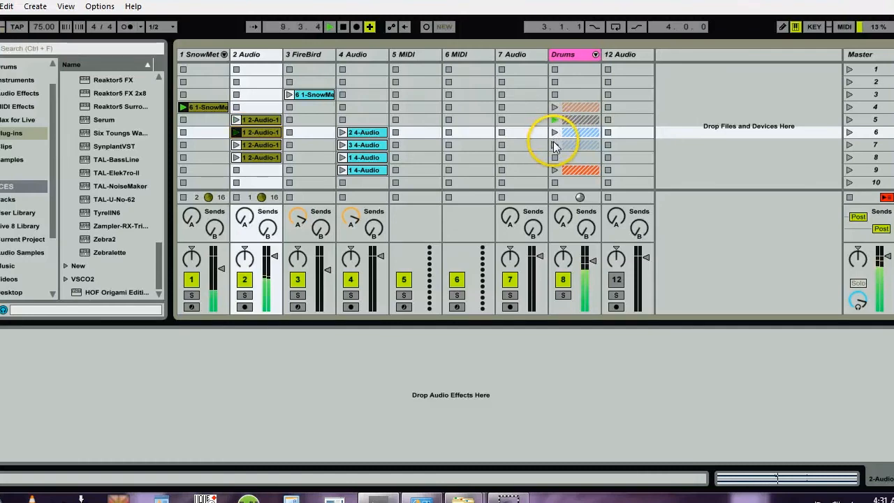
{"action": "left_click", "coordinate": [554, 144]}
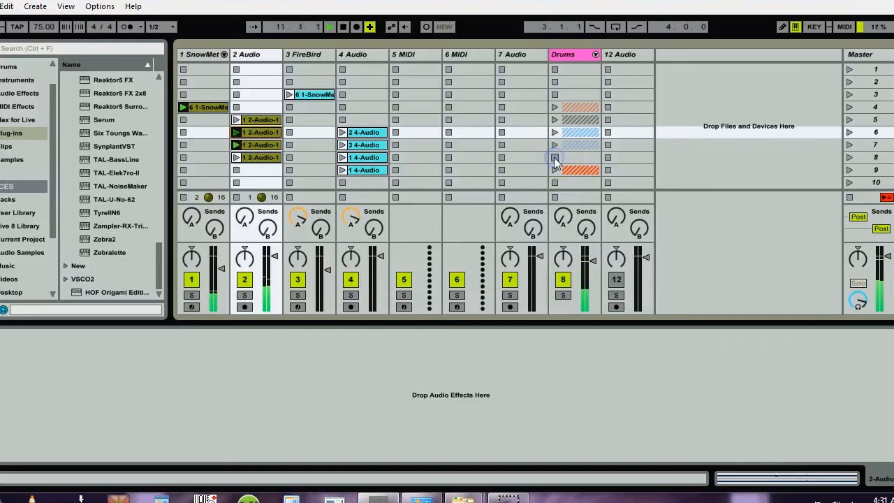
{"action": "left_click", "coordinate": [849, 132]}
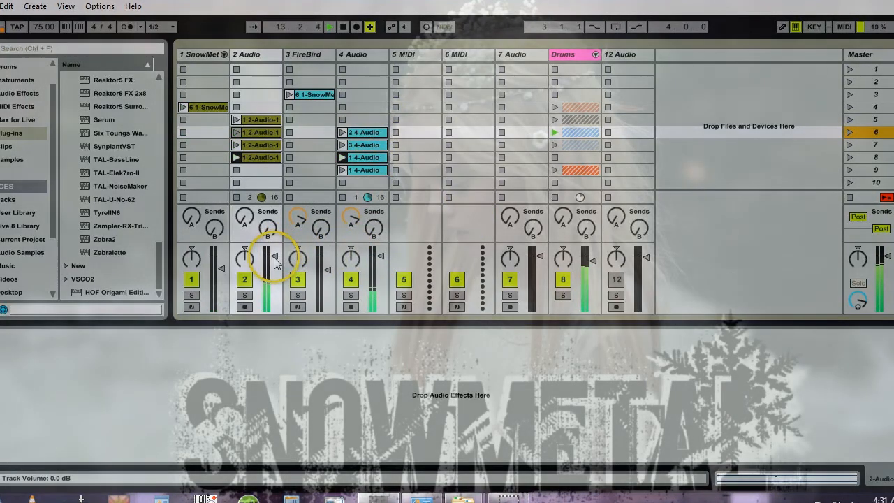
{"action": "left_click", "coordinate": [555, 120]}
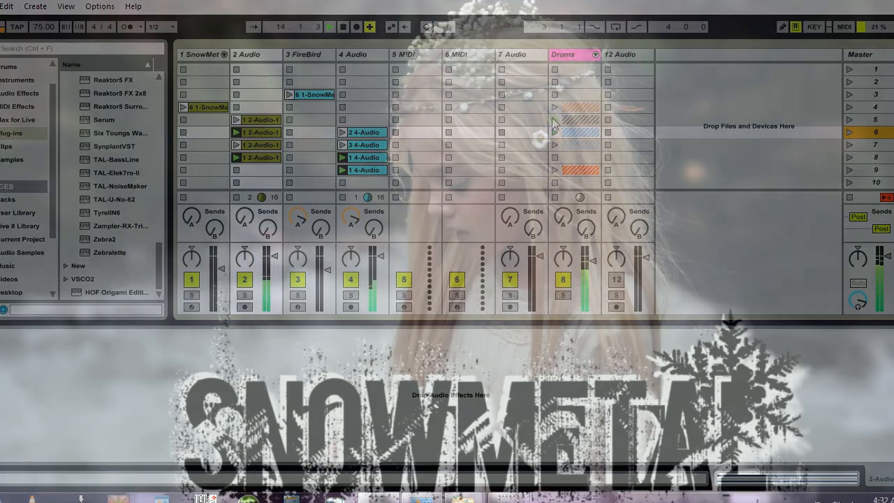